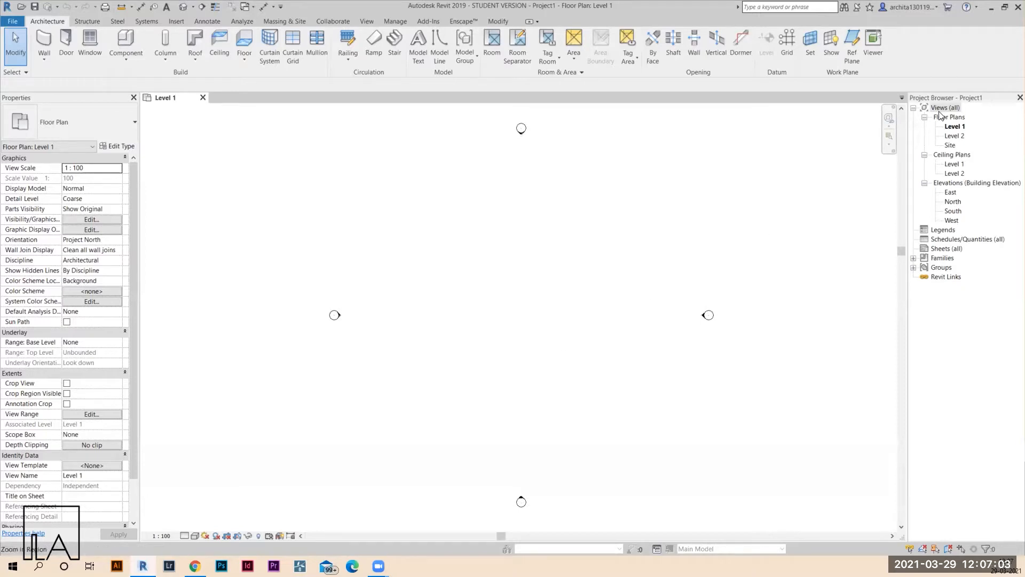
- In the Site floor plan, create a toposurface from seven boundary points at elevation 0.0 surrounding the project base point
{"action": "double_click", "coordinate": [950, 146]}
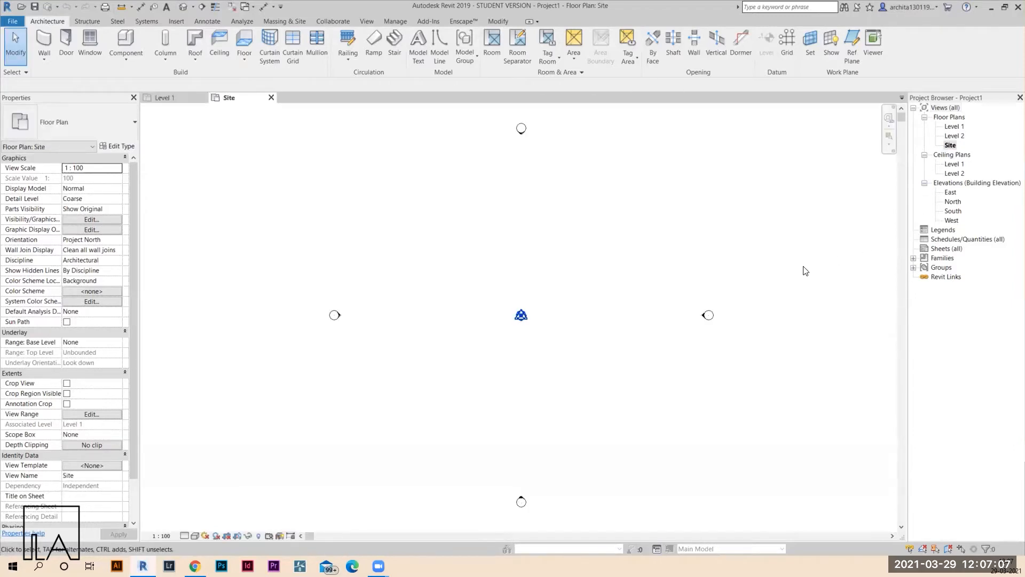
{"action": "left_click", "coordinate": [284, 20]}
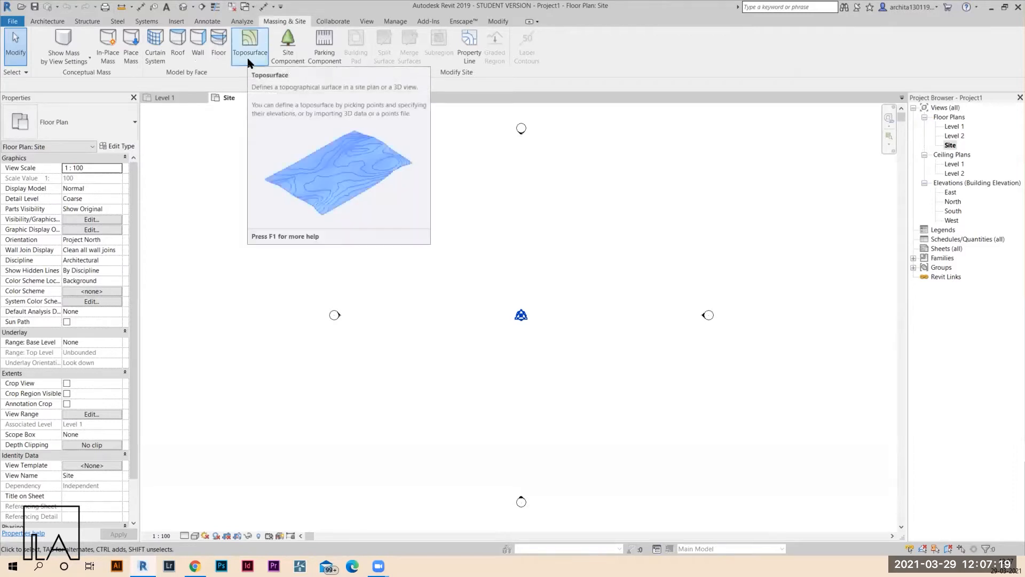
{"action": "left_click", "coordinate": [248, 41]}
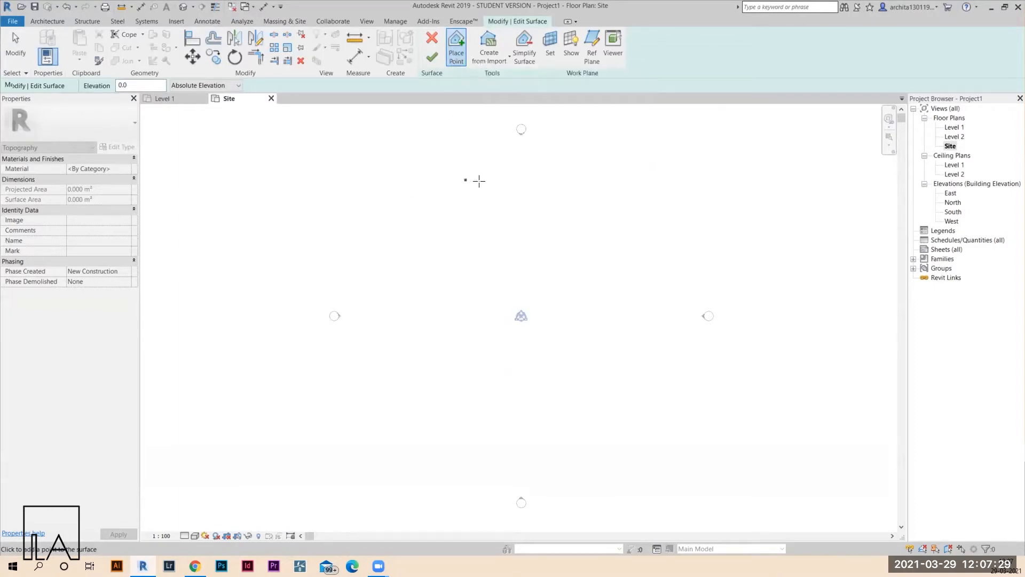
{"action": "left_click", "coordinate": [521, 164]}
{"action": "left_click", "coordinate": [672, 419]}
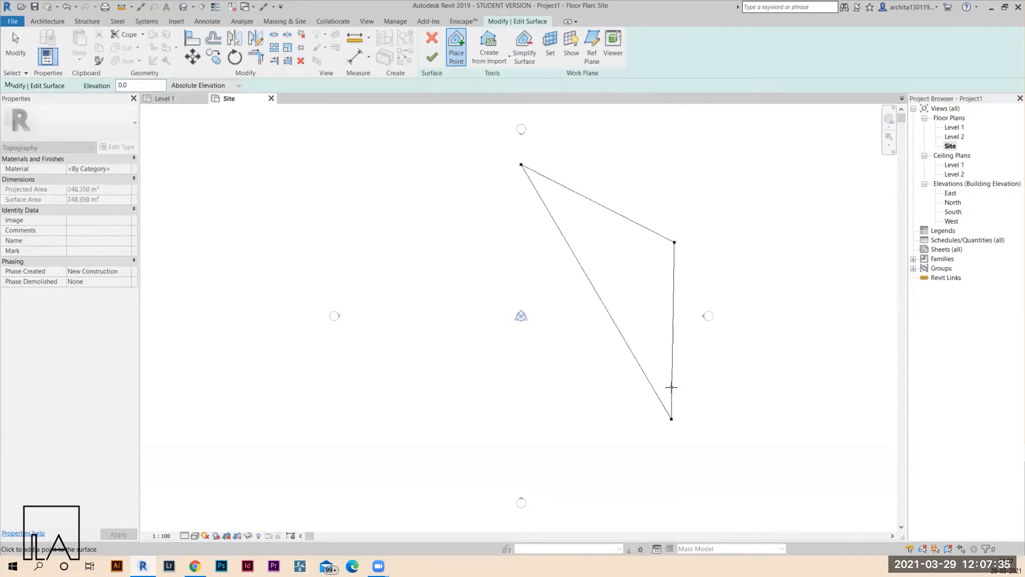
{"action": "left_click", "coordinate": [485, 490]}
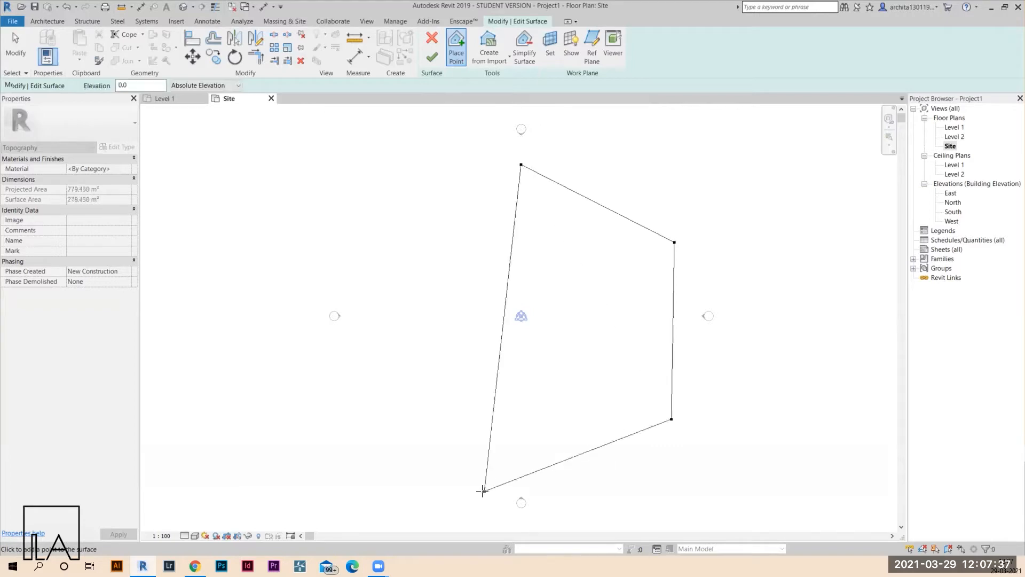
{"action": "left_click", "coordinate": [355, 369]}
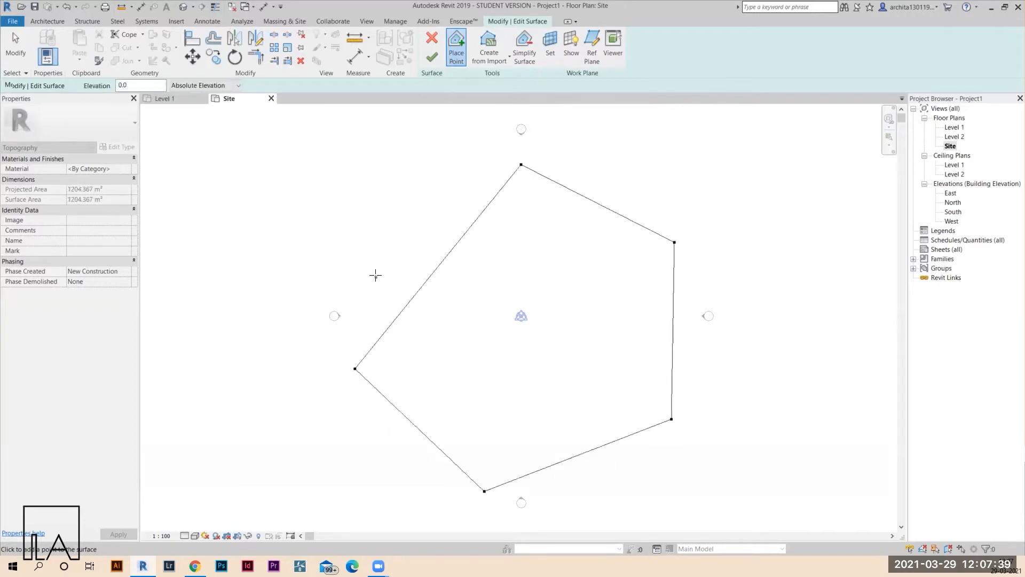
{"action": "left_click", "coordinate": [358, 230]}
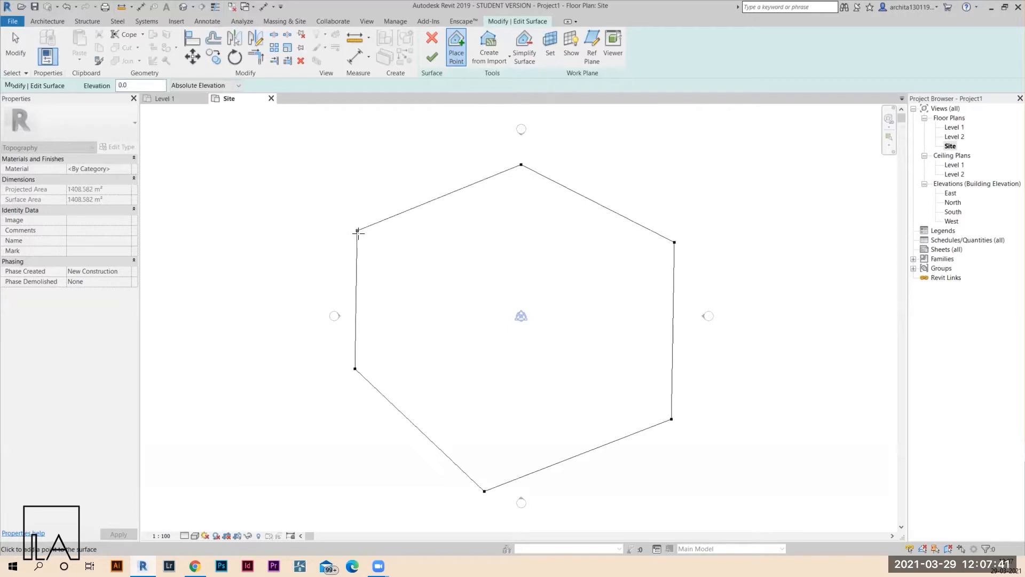
{"action": "left_click", "coordinate": [135, 85]}
{"action": "left_click", "coordinate": [421, 175]}
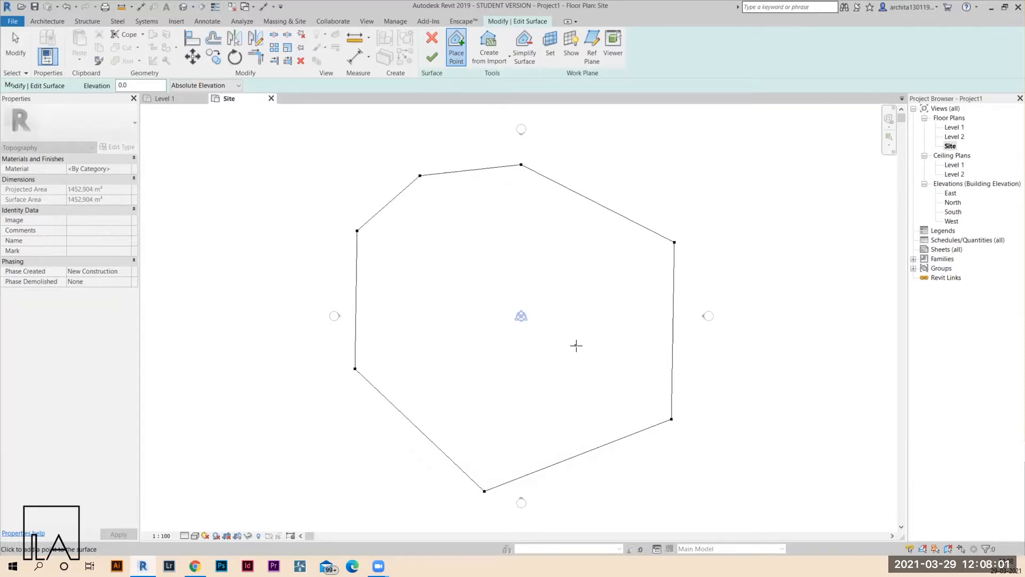
{"action": "key", "text": "Escape"}
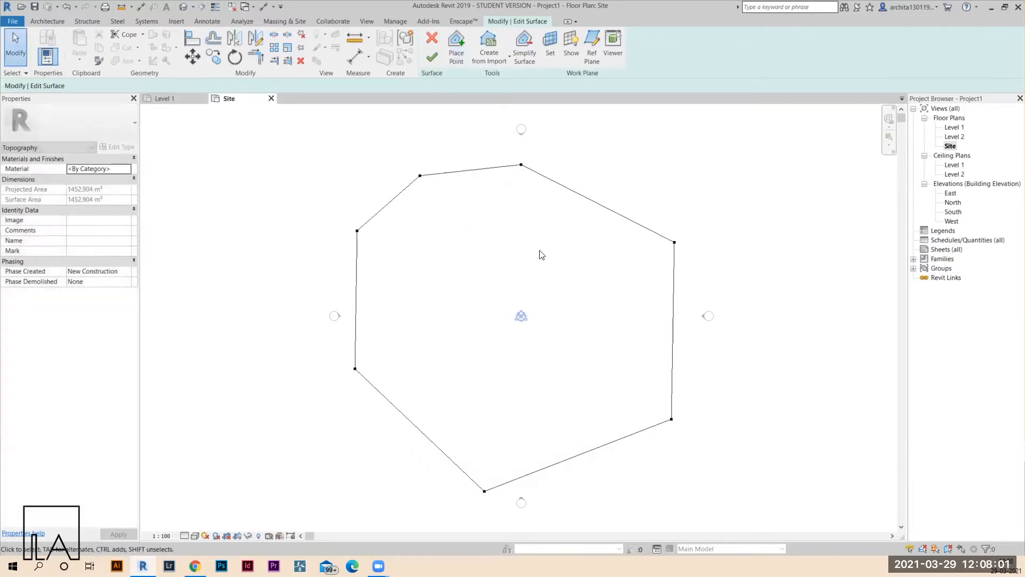
{"action": "left_click", "coordinate": [430, 57]}
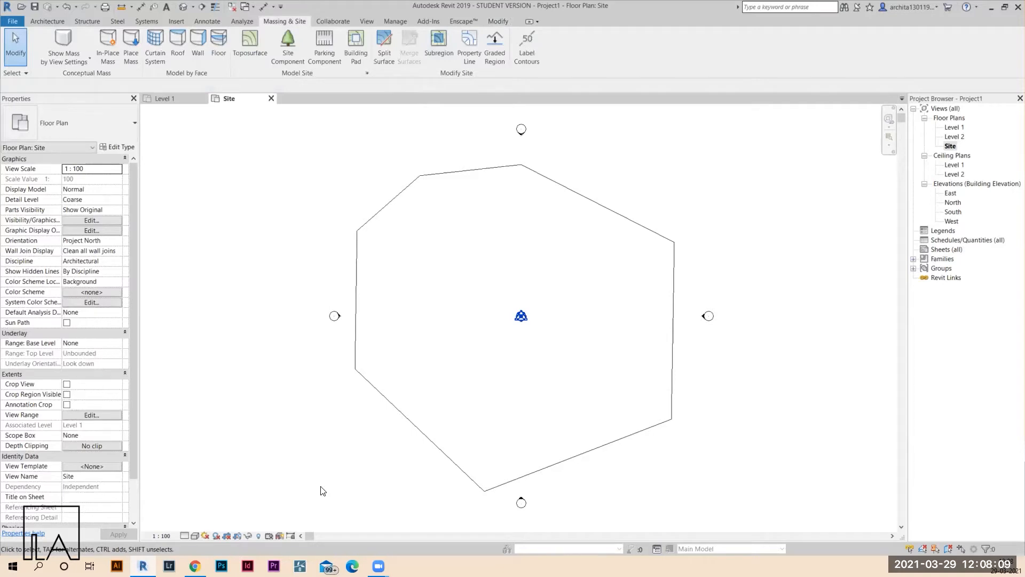
- Set the Site plan's visual style to Shaded
{"action": "left_click", "coordinate": [194, 535]}
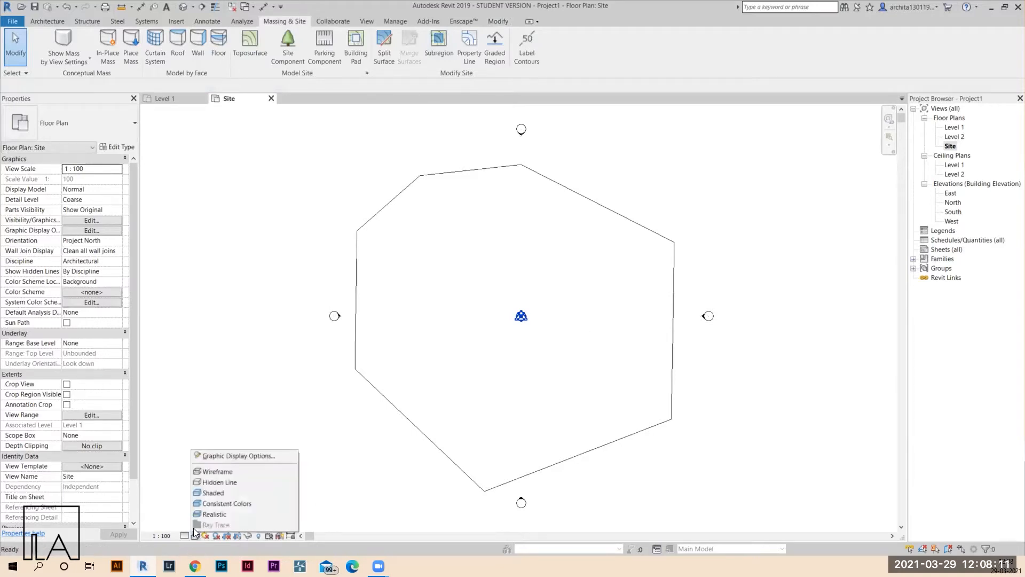
{"action": "left_click", "coordinate": [206, 493]}
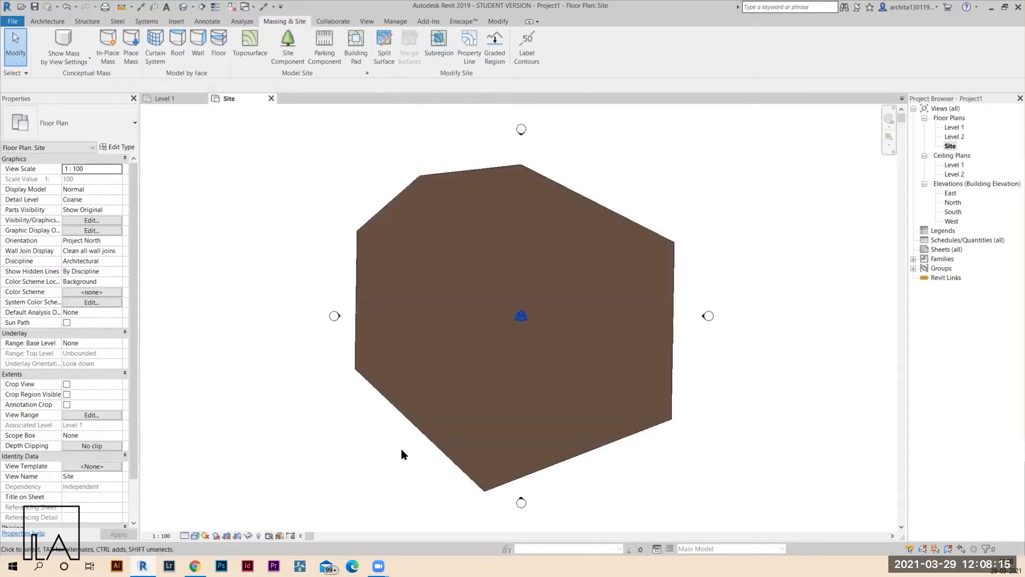
{"action": "scroll", "coordinate": [402, 454], "scroll_direction": "down", "scroll_amount": 2}
{"action": "middle_click_drag", "start_coordinate": [402, 454], "coordinate": [367, 416]}
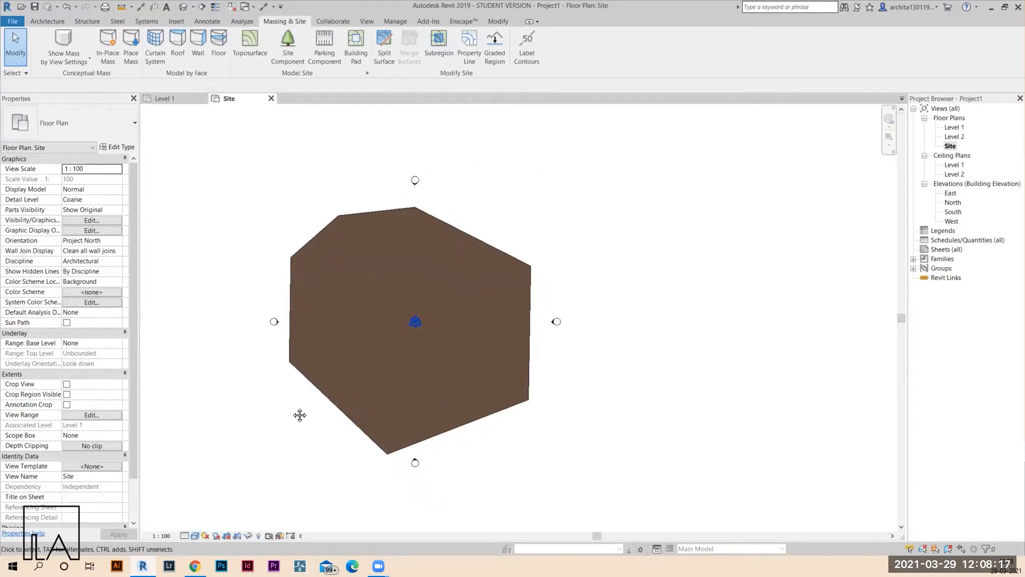
{"action": "middle_click_drag", "start_coordinate": [300, 415], "coordinate": [327, 433]}
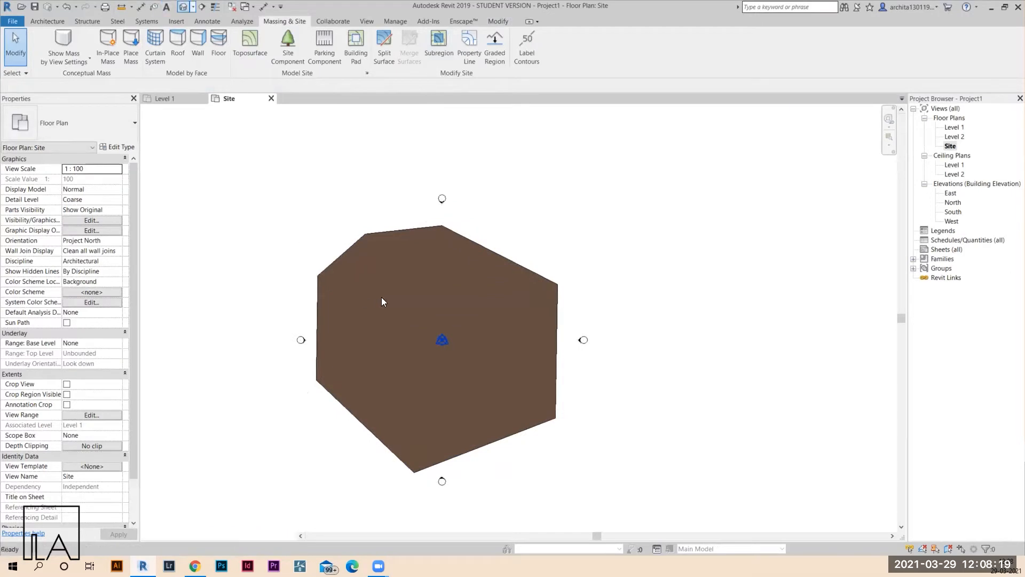
- Open the default 3D view and display the toposurface in the Shaded visual style
{"action": "left_click", "coordinate": [196, 536]}
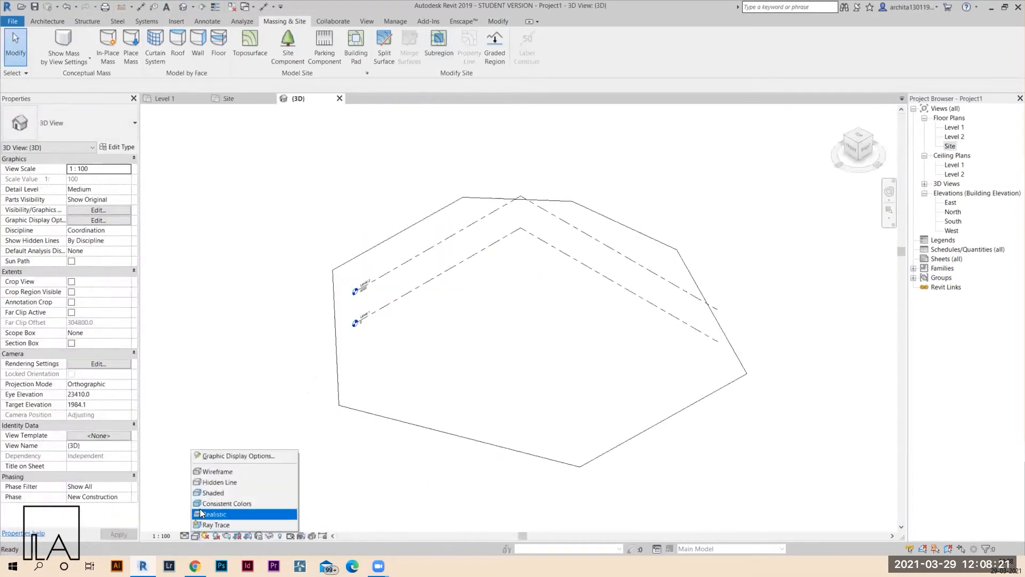
{"action": "left_click", "coordinate": [208, 493]}
{"action": "middle_click_drag", "start_coordinate": [553, 424], "coordinate": [461, 488], "text": "shift"}
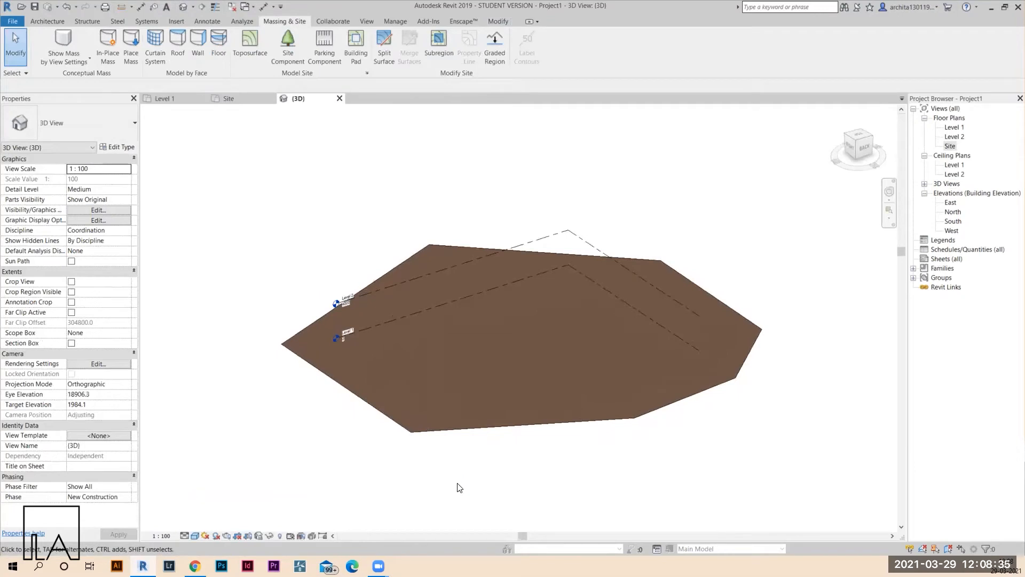
{"action": "middle_click_drag", "start_coordinate": [524, 459], "coordinate": [756, 439], "text": "shift"}
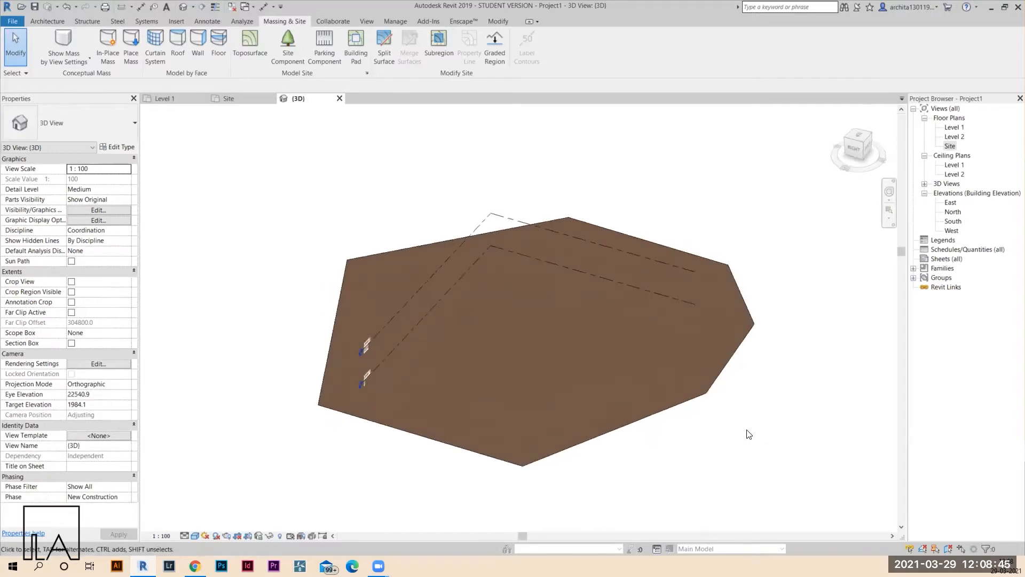
- Edit the toposurface and set the elevation of its rearmost boundary point and the adjacent right-hand point to 10000
{"action": "left_click", "coordinate": [411, 247]}
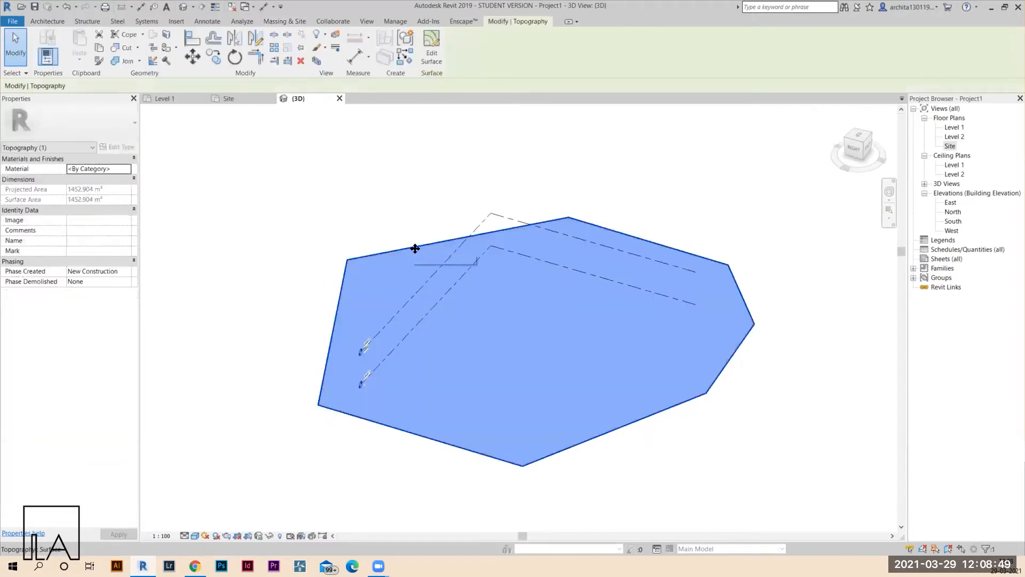
{"action": "left_click", "coordinate": [435, 53]}
{"action": "middle_click_drag", "start_coordinate": [633, 205], "coordinate": [579, 238], "text": "shift"}
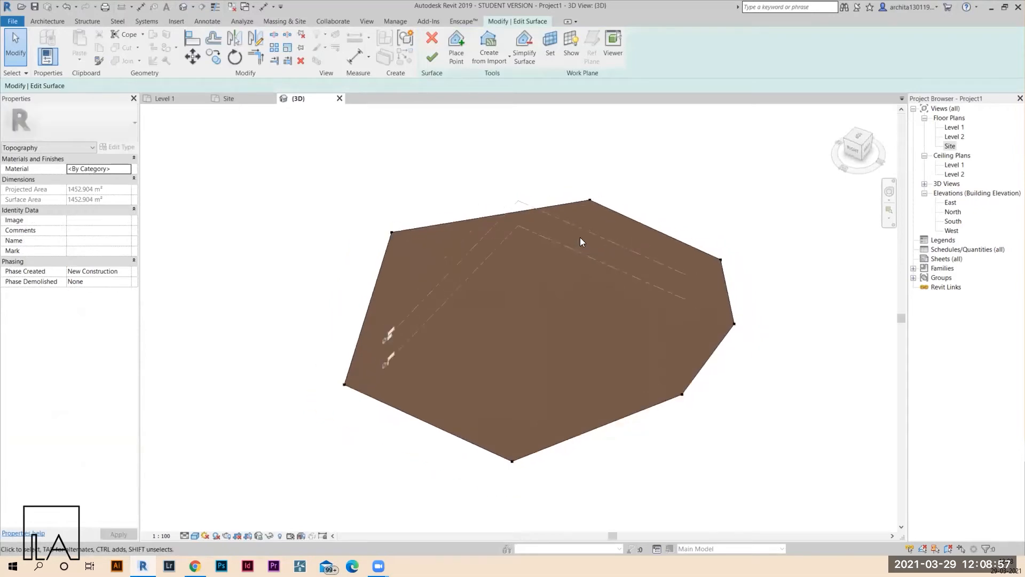
{"action": "left_click", "coordinate": [590, 199]}
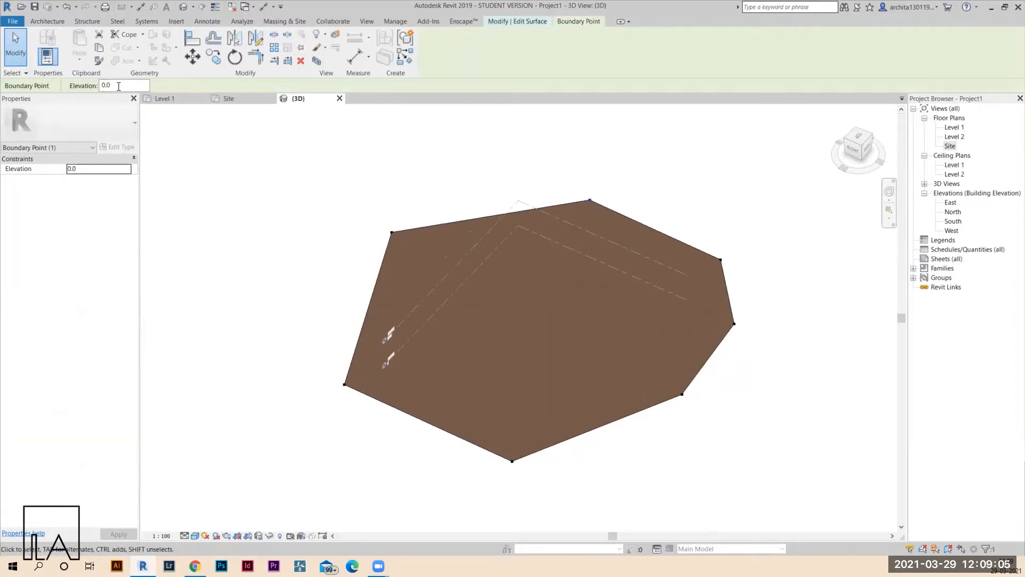
{"action": "left_click_drag", "start_coordinate": [119, 86], "coordinate": [91, 86]}
{"action": "type", "text": "10000"}
{"action": "key", "text": "Return"}
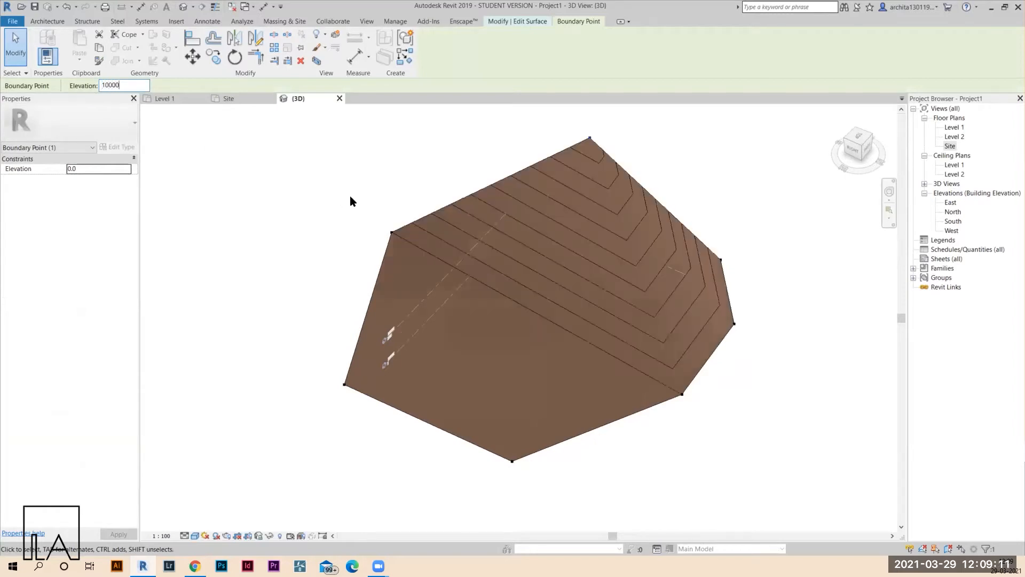
{"action": "left_click", "coordinate": [722, 262]}
{"action": "type", "text": "10000"}
{"action": "key", "text": "Return"}
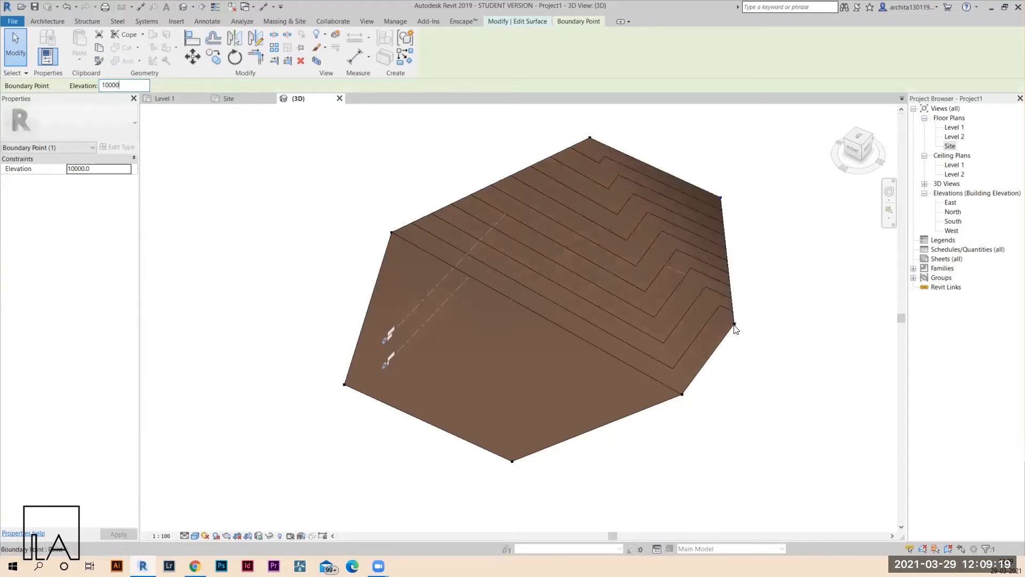
- Set the elevation of the toposurface's rightmost boundary point to 7000
{"action": "left_click", "coordinate": [734, 324]}
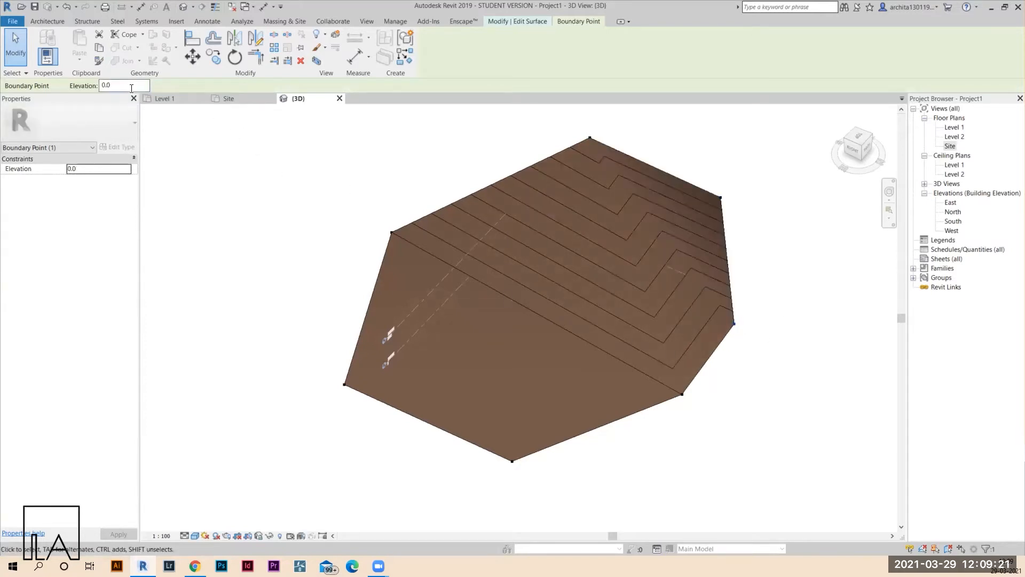
{"action": "left_click_drag", "start_coordinate": [130, 87], "coordinate": [86, 90]}
{"action": "type", "text": "7000"}
{"action": "key", "text": "Return"}
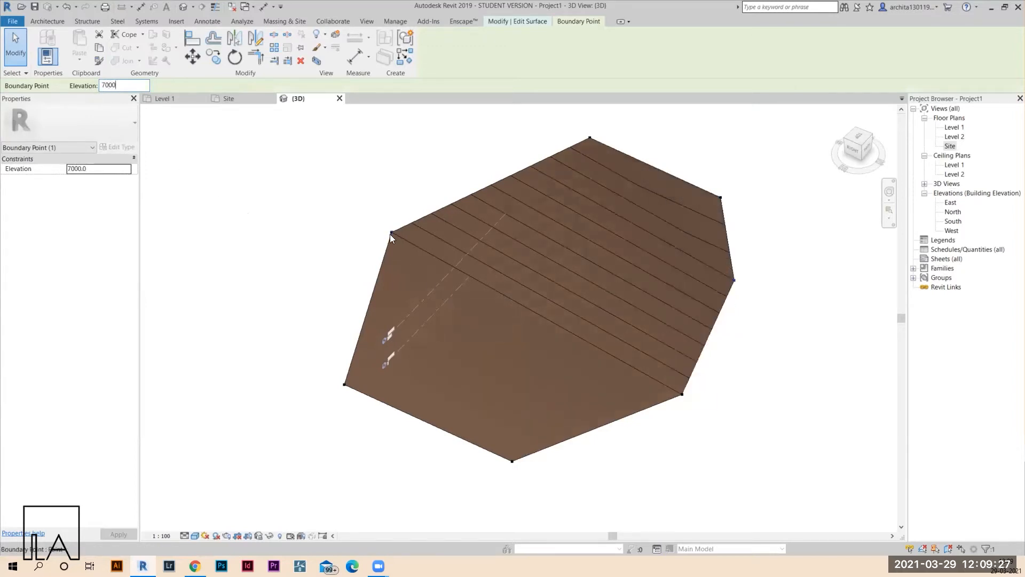
- Set the elevation of the rear-left boundary point and the front-right boundary point to 5000 each
{"action": "left_click", "coordinate": [391, 233]}
{"action": "double_click", "coordinate": [119, 87]}
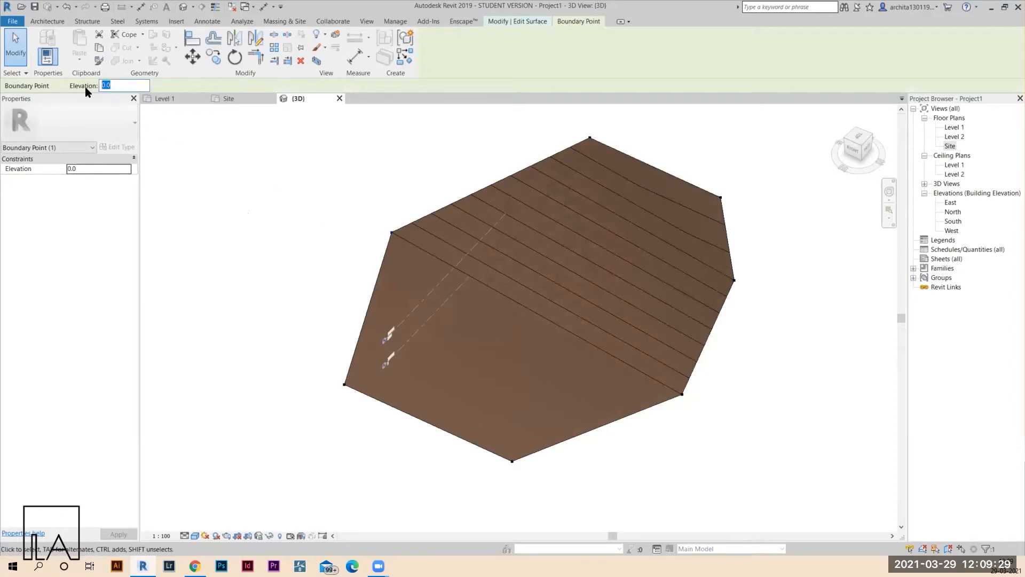
{"action": "type", "text": "5000"}
{"action": "key", "text": "Return"}
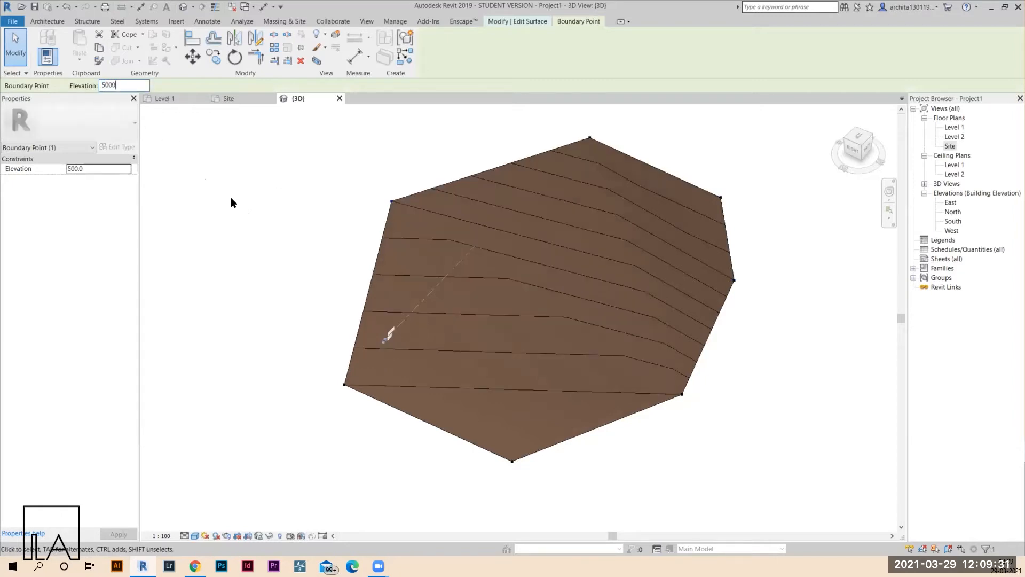
{"action": "left_click", "coordinate": [682, 395]}
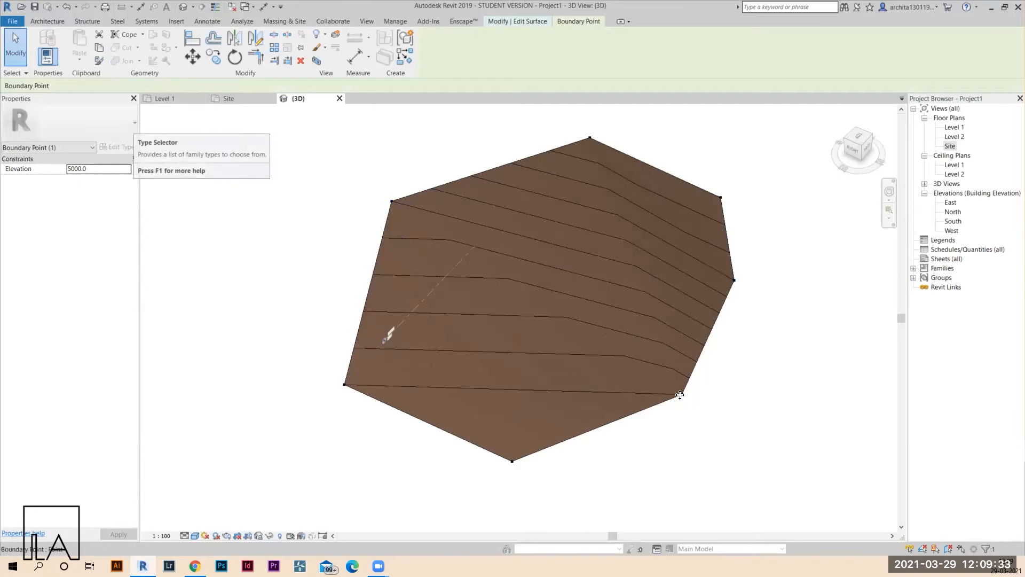
{"action": "left_click_drag", "start_coordinate": [113, 86], "coordinate": [100, 86]}
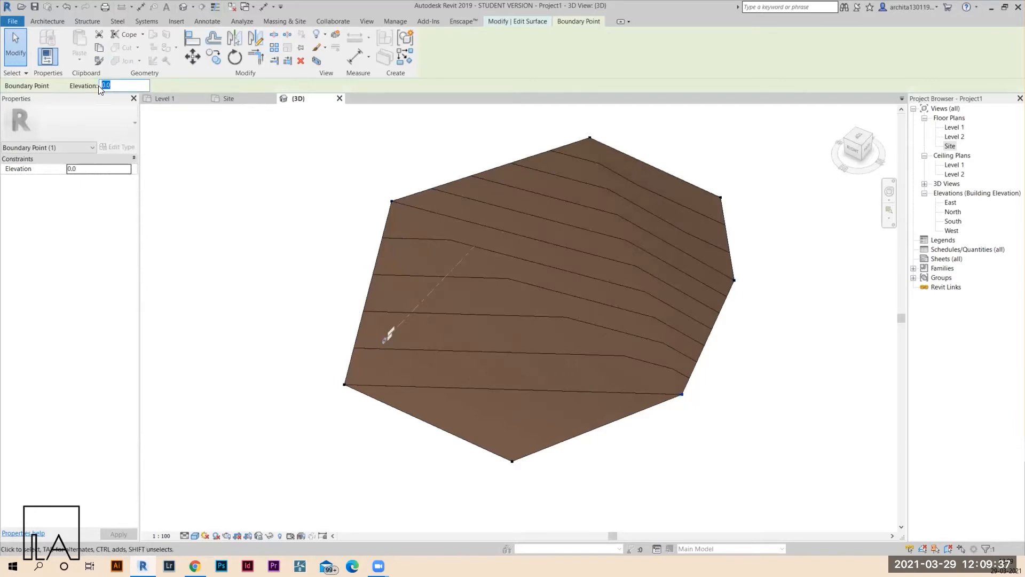
{"action": "type", "text": "5000"}
{"action": "key", "text": "Return"}
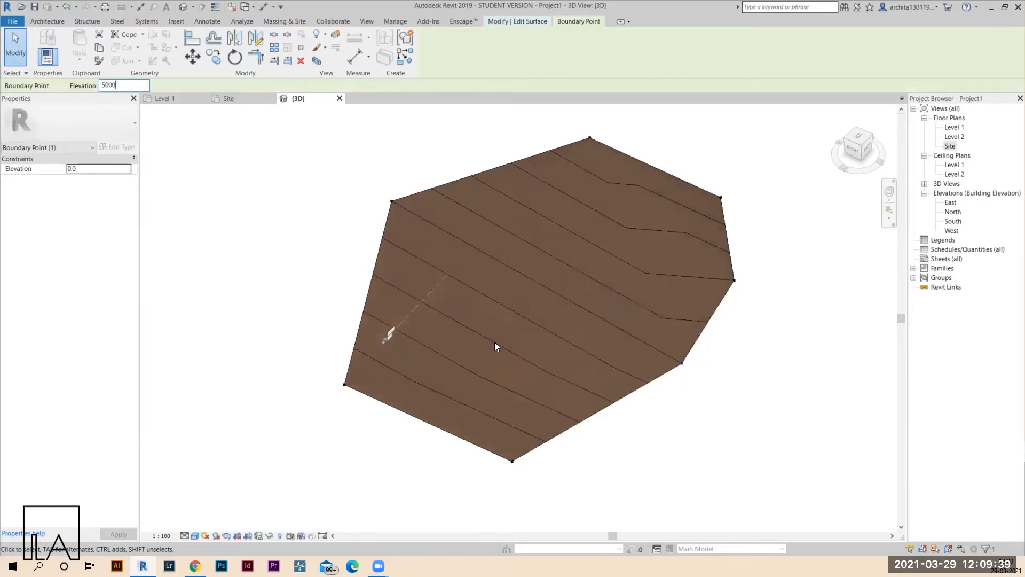
{"action": "left_click", "coordinate": [774, 431]}
- Check the slope from several angles and finish editing the toposurface
{"action": "scroll", "coordinate": [602, 377], "scroll_direction": "down", "scroll_amount": 2}
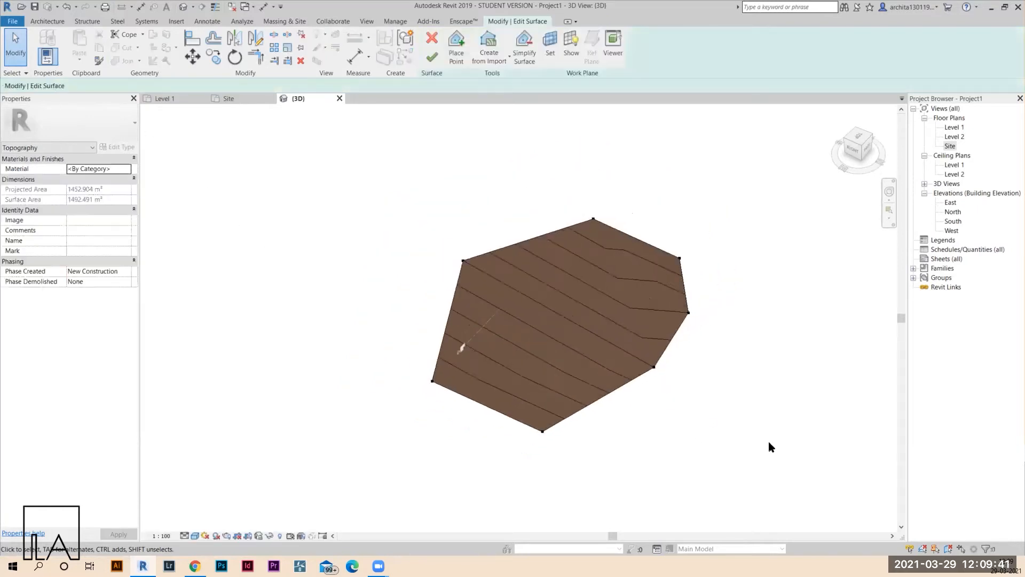
{"action": "middle_click_drag", "start_coordinate": [770, 447], "coordinate": [676, 282], "text": "shift"}
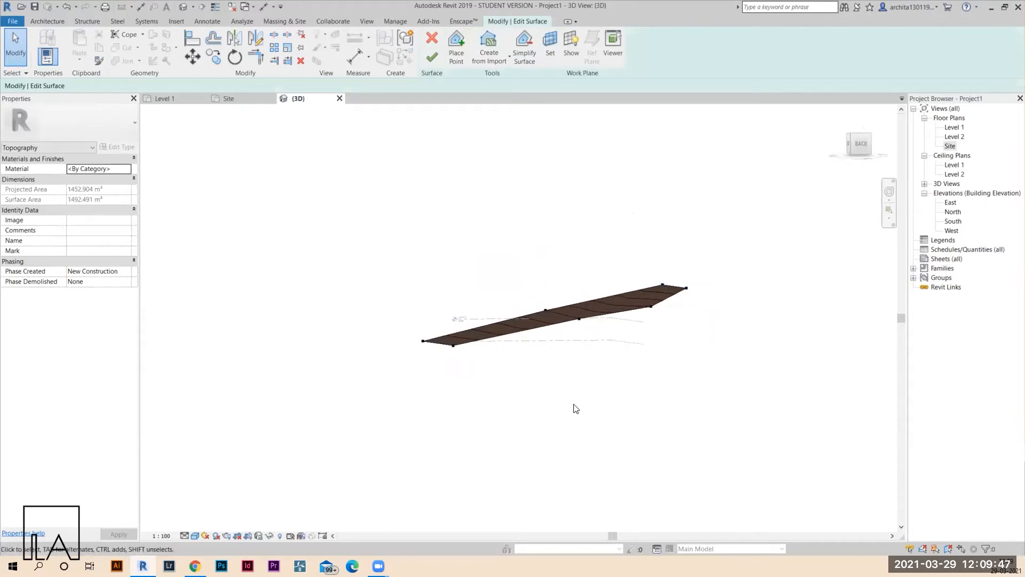
{"action": "middle_click_drag", "start_coordinate": [574, 409], "coordinate": [497, 411], "text": "shift"}
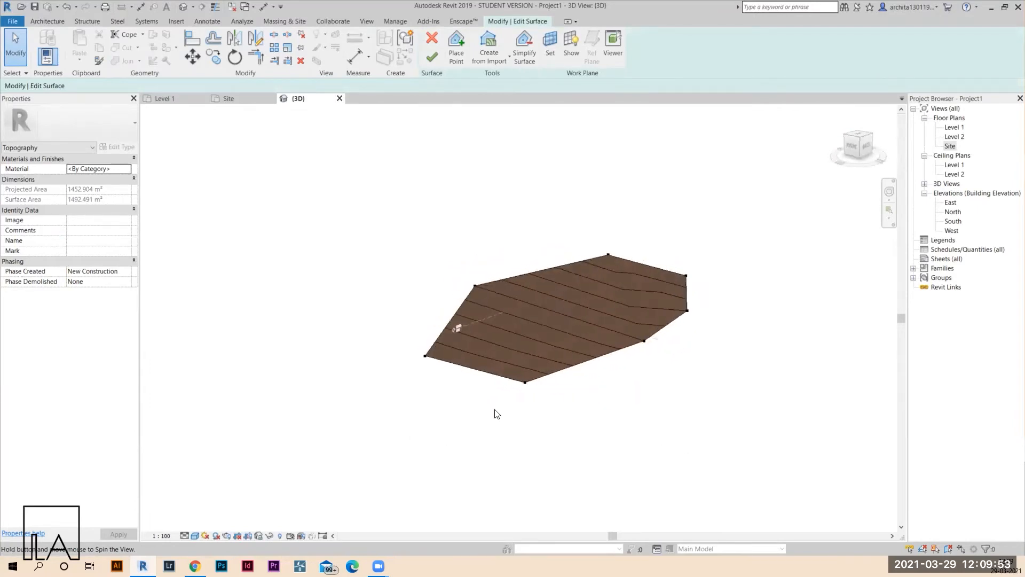
{"action": "left_click", "coordinate": [433, 56]}
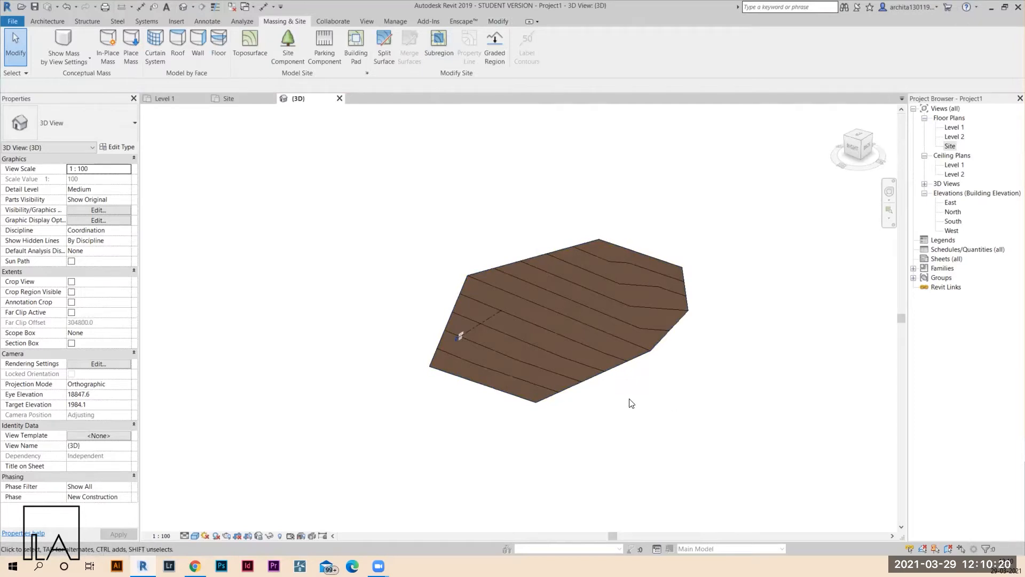
- Open the toposurface's material setting and create a new material for it in the Material Browser
{"action": "left_click", "coordinate": [679, 327]}
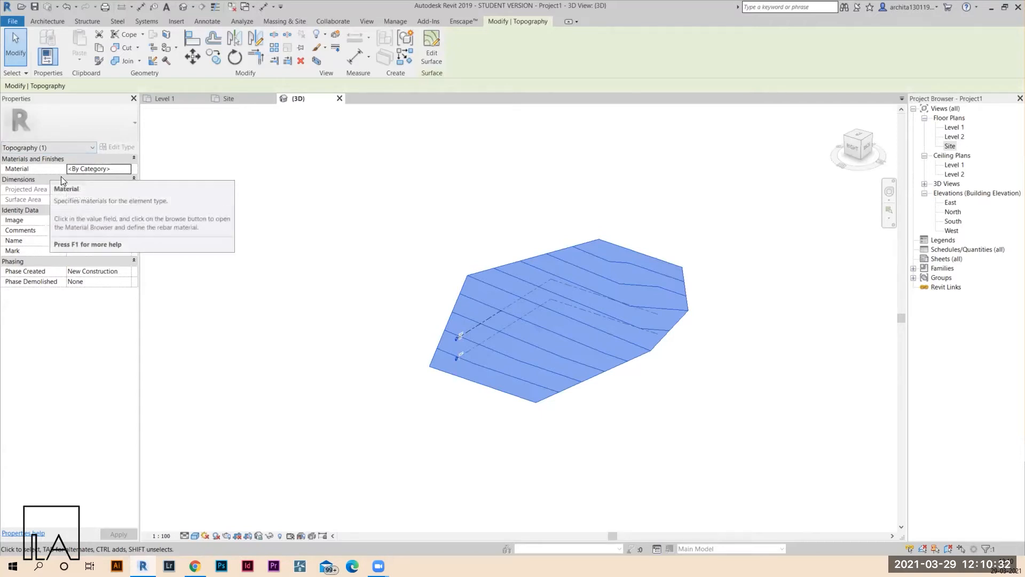
{"action": "left_click", "coordinate": [128, 170]}
{"action": "left_click", "coordinate": [128, 167]}
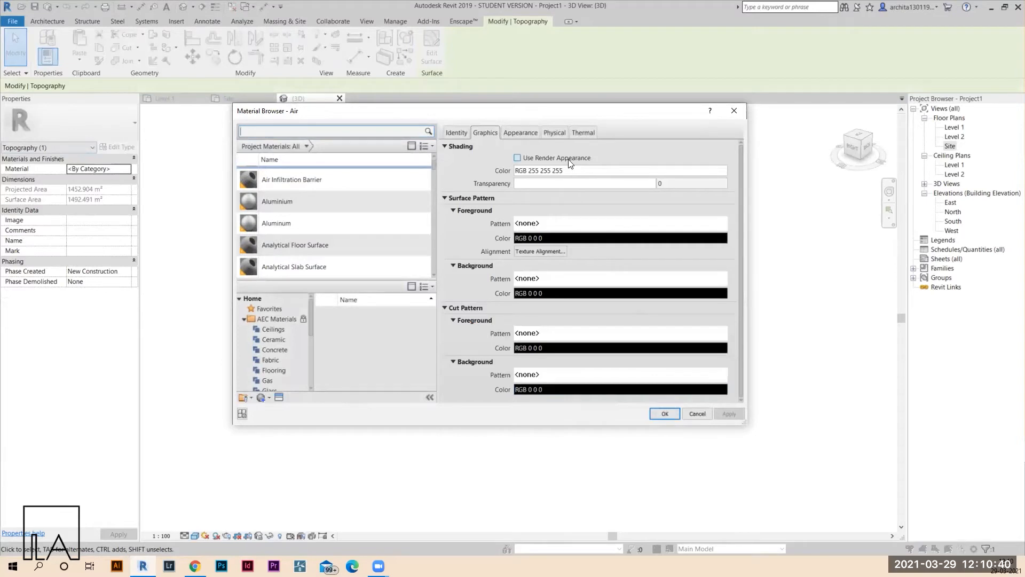
{"action": "scroll", "coordinate": [345, 185], "scroll_direction": "down", "scroll_amount": 5}
{"action": "scroll", "coordinate": [350, 257], "scroll_direction": "up", "scroll_amount": 6}
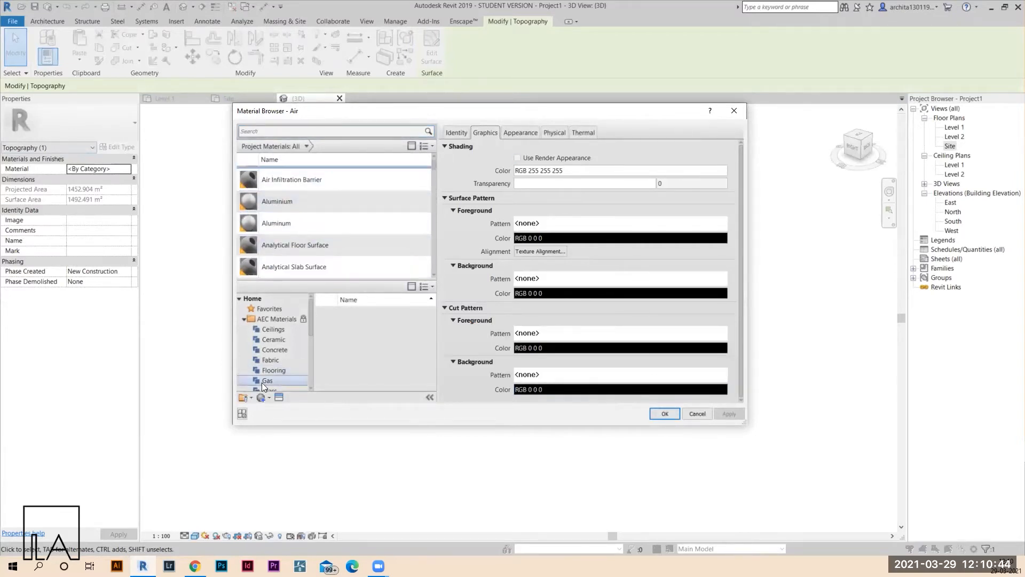
{"action": "left_click", "coordinate": [267, 398]}
{"action": "left_click", "coordinate": [273, 411]}
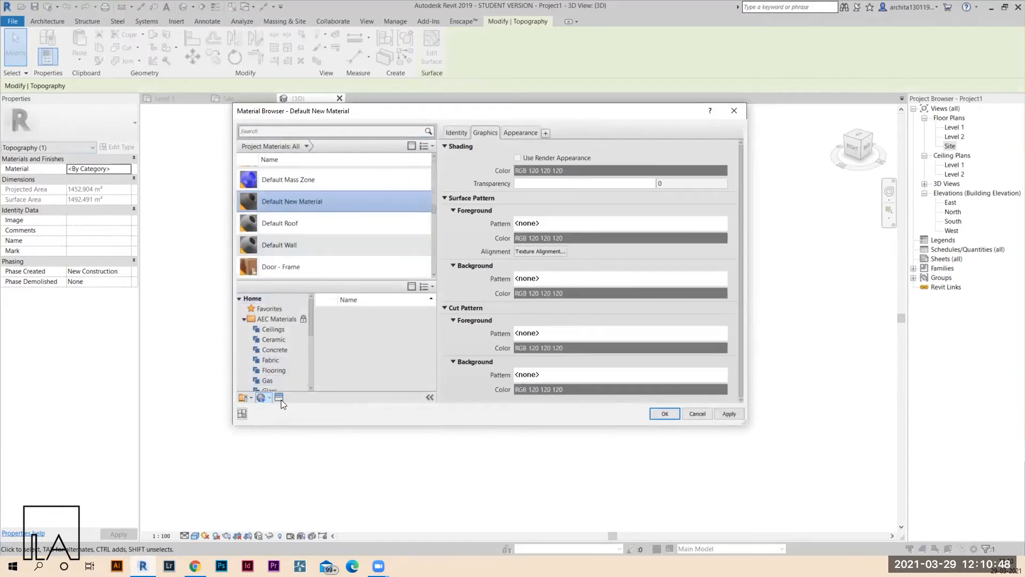
- Search the appearance assets for "grass" and apply Grass - Thick to the new material
{"action": "left_click", "coordinate": [279, 397]}
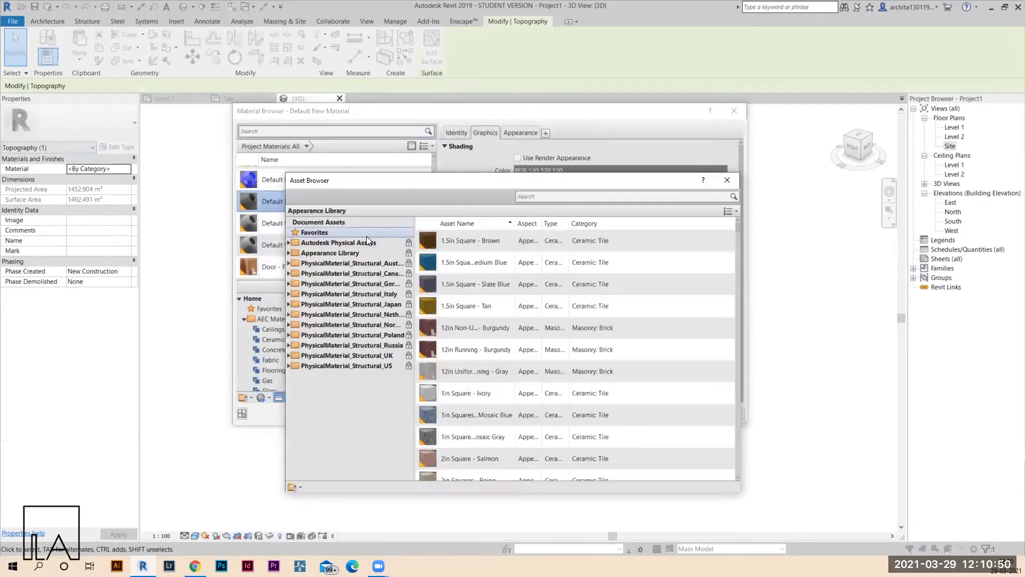
{"action": "left_click", "coordinate": [547, 199]}
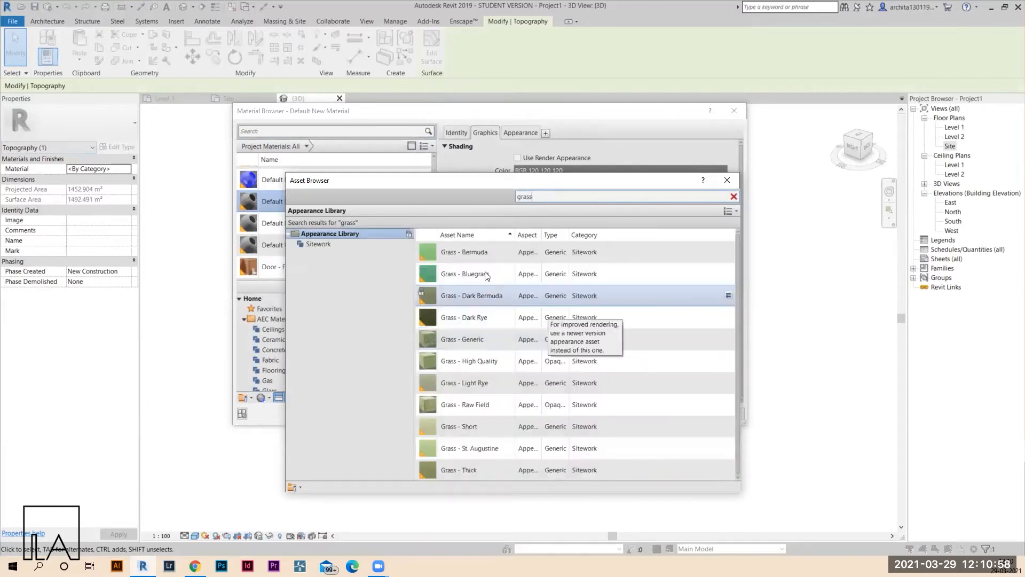
{"action": "double_click", "coordinate": [468, 470]}
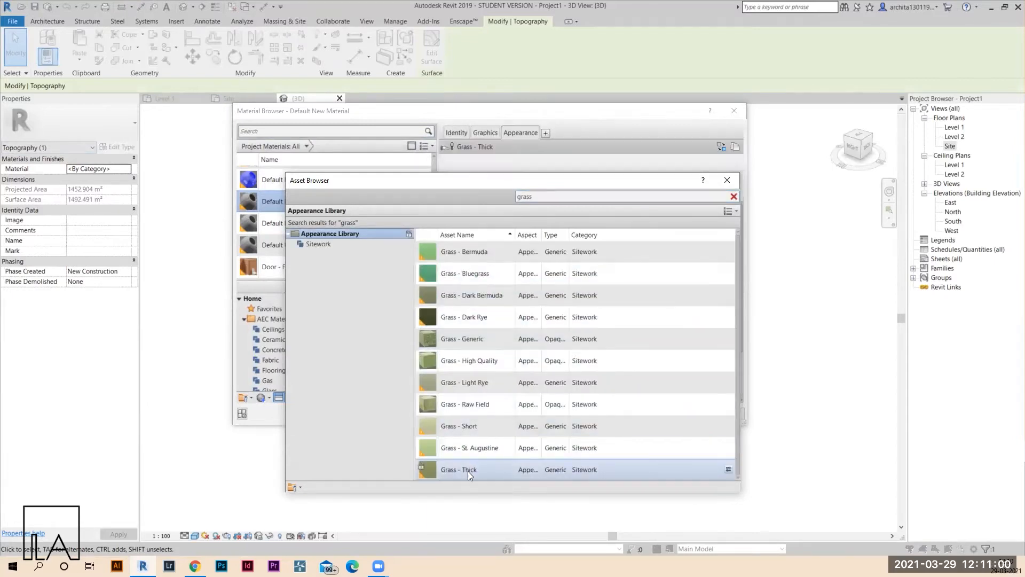
{"action": "left_click", "coordinate": [724, 180]}
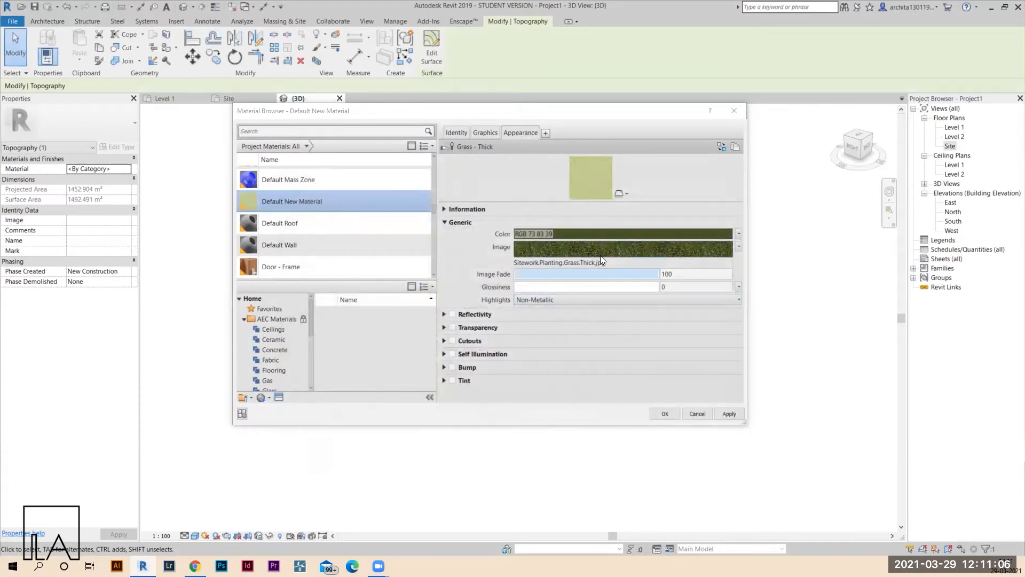
- Set the new material's shading color to olive RGB 128 128 0 and apply the material to the toposurface
{"action": "left_click", "coordinate": [483, 133]}
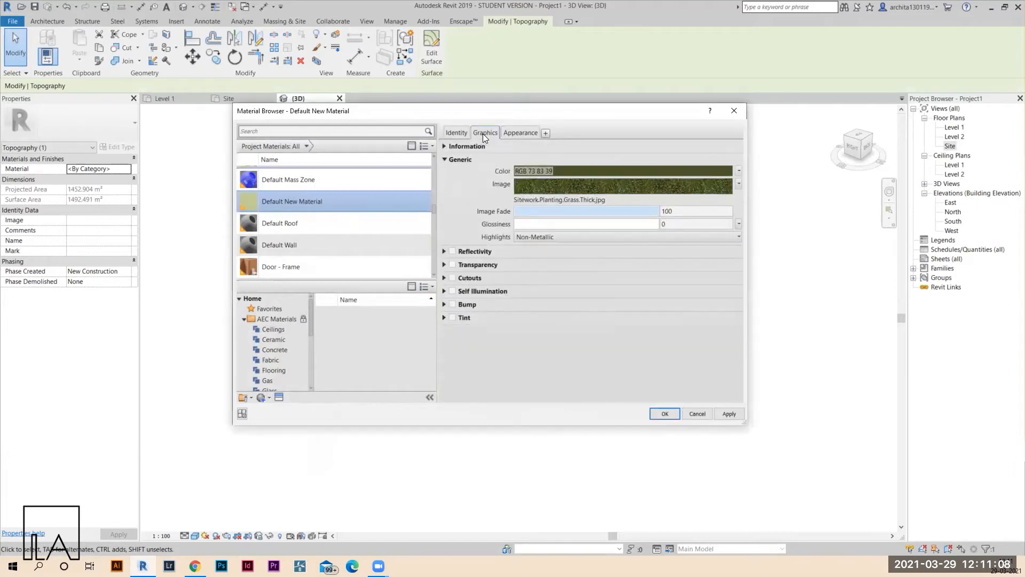
{"action": "left_click", "coordinate": [562, 171]}
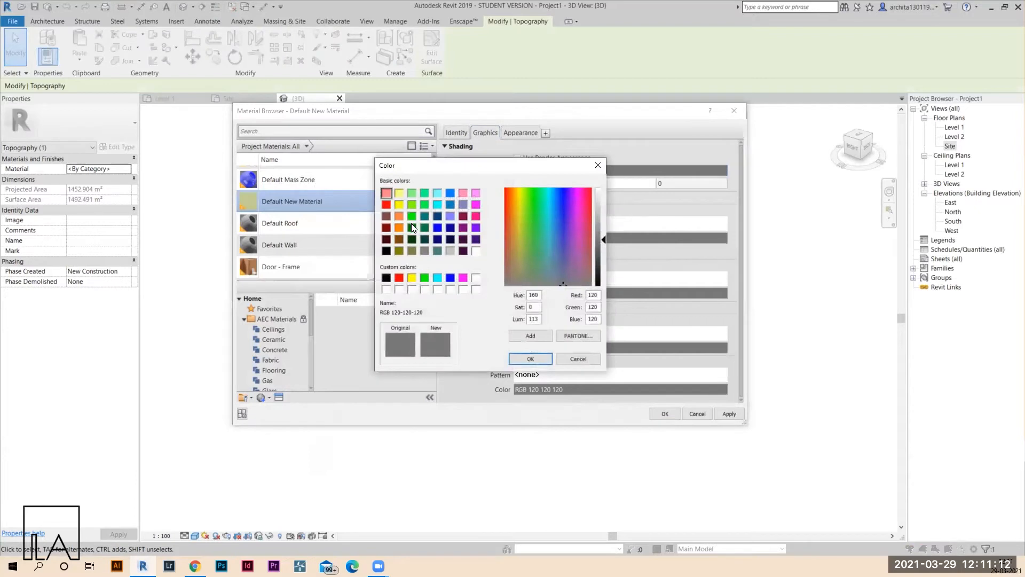
{"action": "left_click", "coordinate": [401, 251]}
{"action": "left_click", "coordinate": [530, 358]}
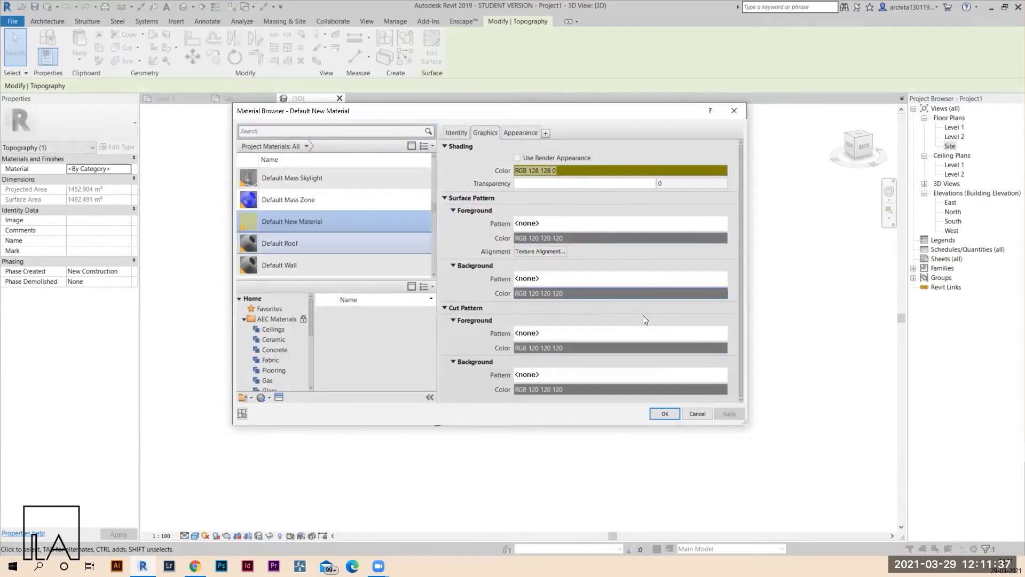
{"action": "left_click", "coordinate": [665, 414]}
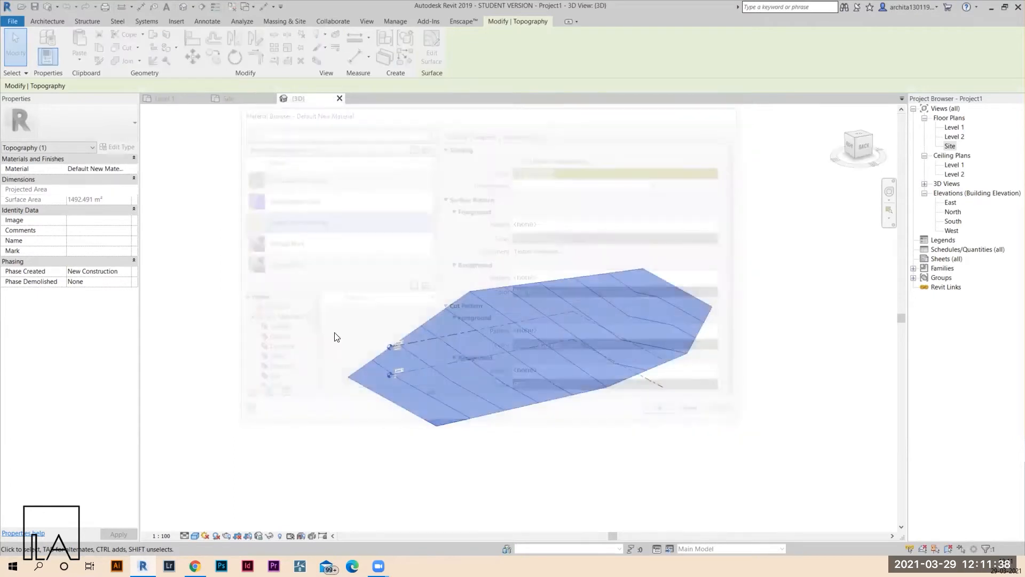
{"action": "left_click", "coordinate": [206, 298]}
{"action": "middle_click_drag", "start_coordinate": [590, 303], "coordinate": [584, 425], "text": "shift"}
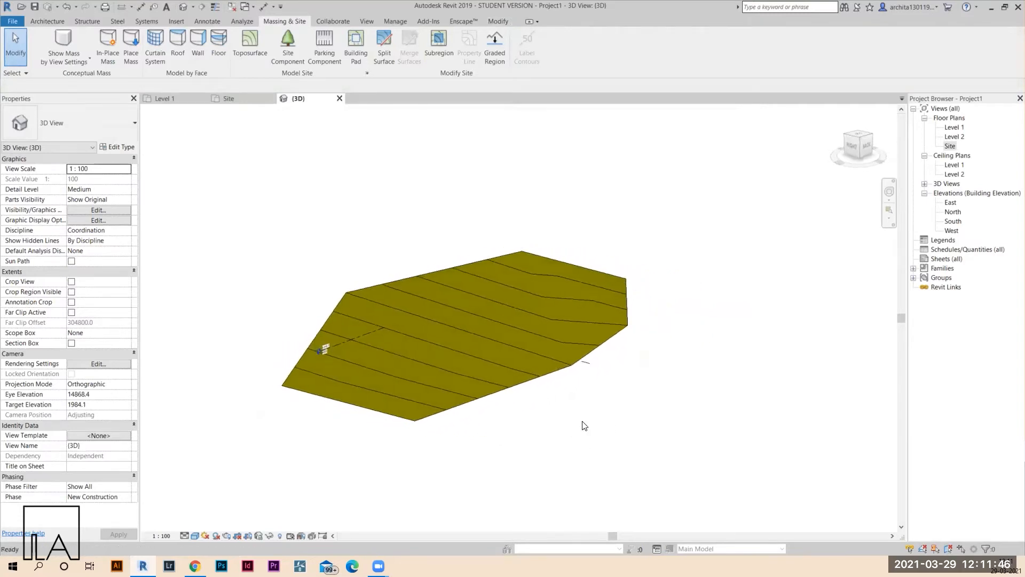
{"action": "middle_click_drag", "start_coordinate": [524, 408], "coordinate": [616, 415]}
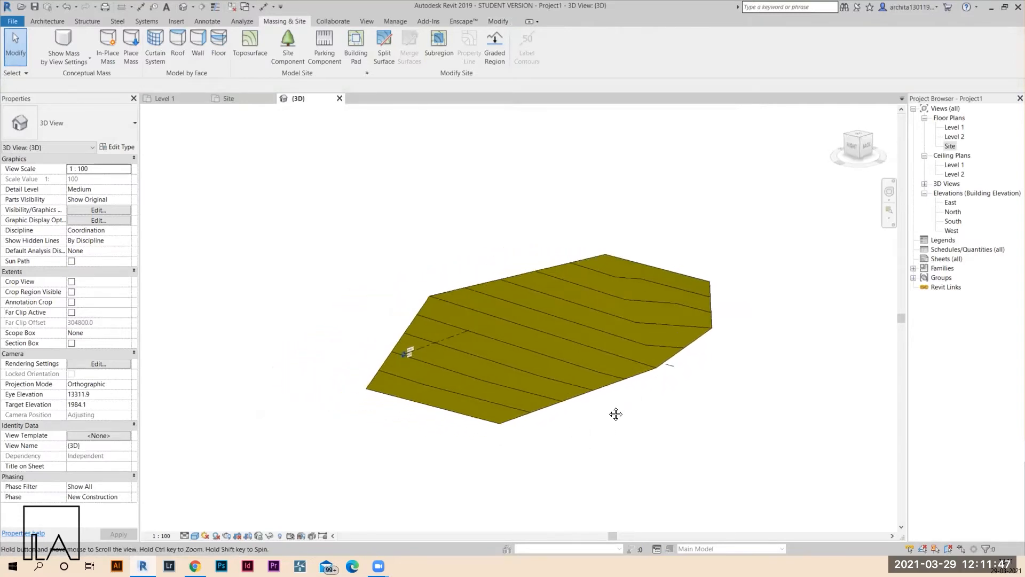
- Darken the toposurface material's shading color to RGB 81 81 0
{"action": "left_click", "coordinate": [635, 261]}
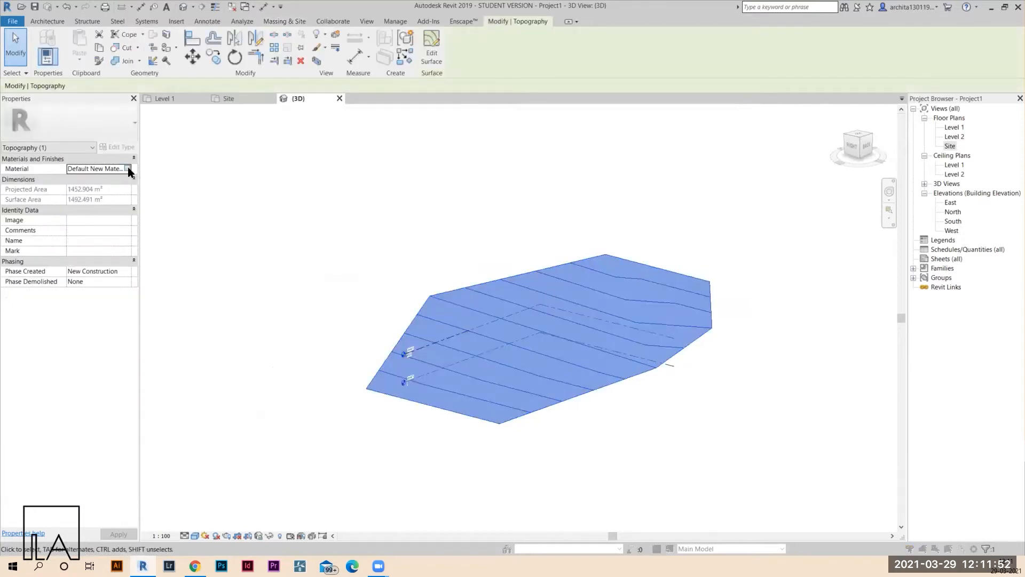
{"action": "left_click", "coordinate": [127, 169]}
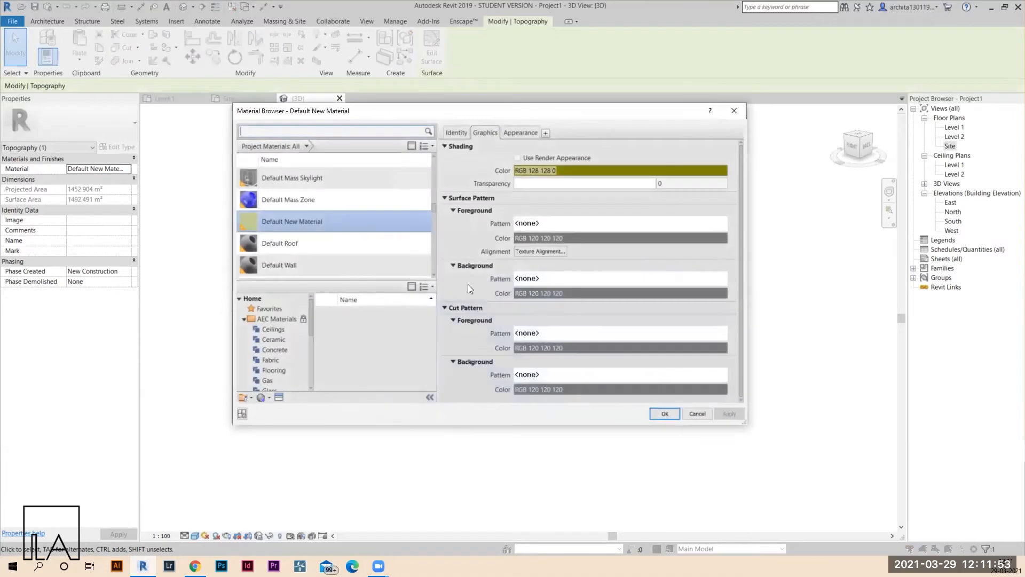
{"action": "left_click", "coordinate": [586, 170]}
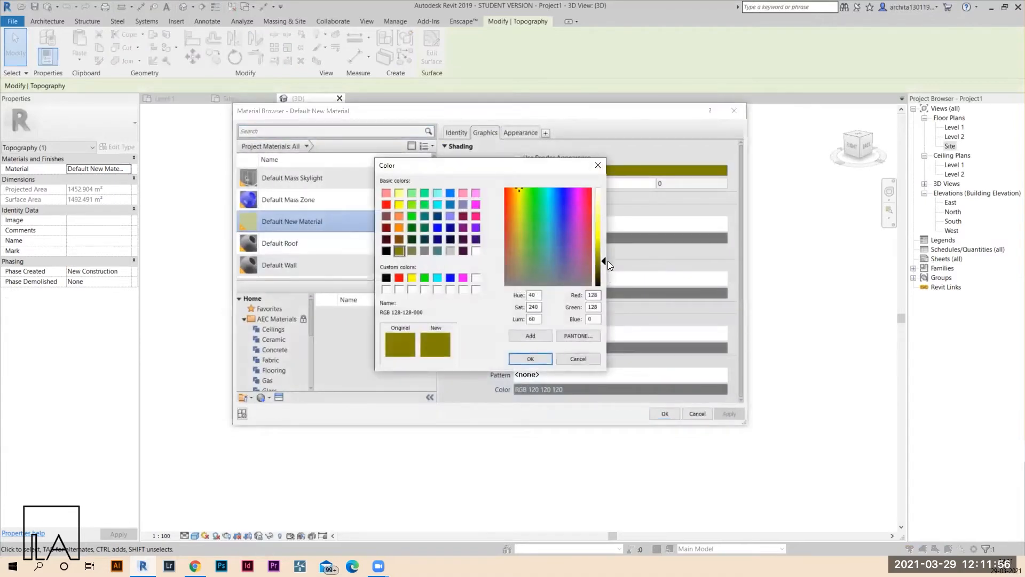
{"action": "mouse_move", "coordinate": [608, 261]}
{"action": "left_mouse_down"}
{"action": "mouse_move", "coordinate": [606, 250]}
{"action": "mouse_move", "coordinate": [607, 273]}
{"action": "left_mouse_up"}
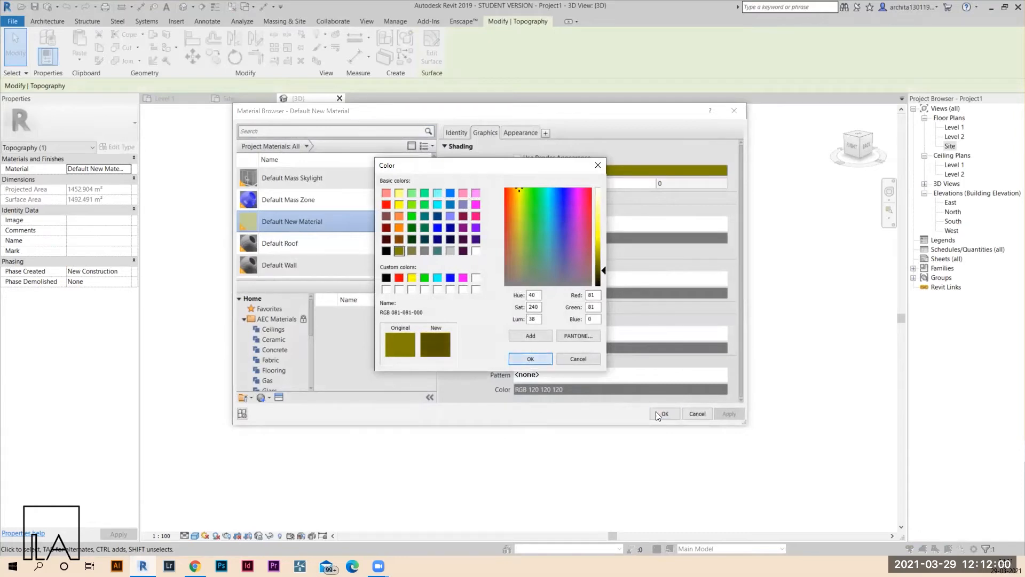
{"action": "key", "text": "Return"}
{"action": "left_click", "coordinate": [664, 414]}
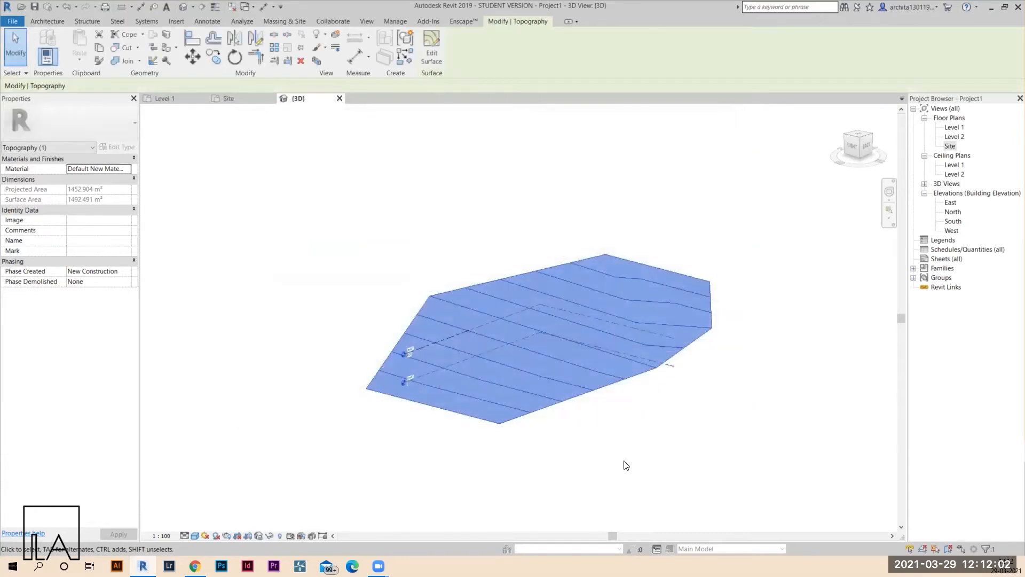
{"action": "left_click", "coordinate": [626, 464]}
{"action": "middle_click_drag", "start_coordinate": [492, 442], "coordinate": [712, 451], "text": "shift"}
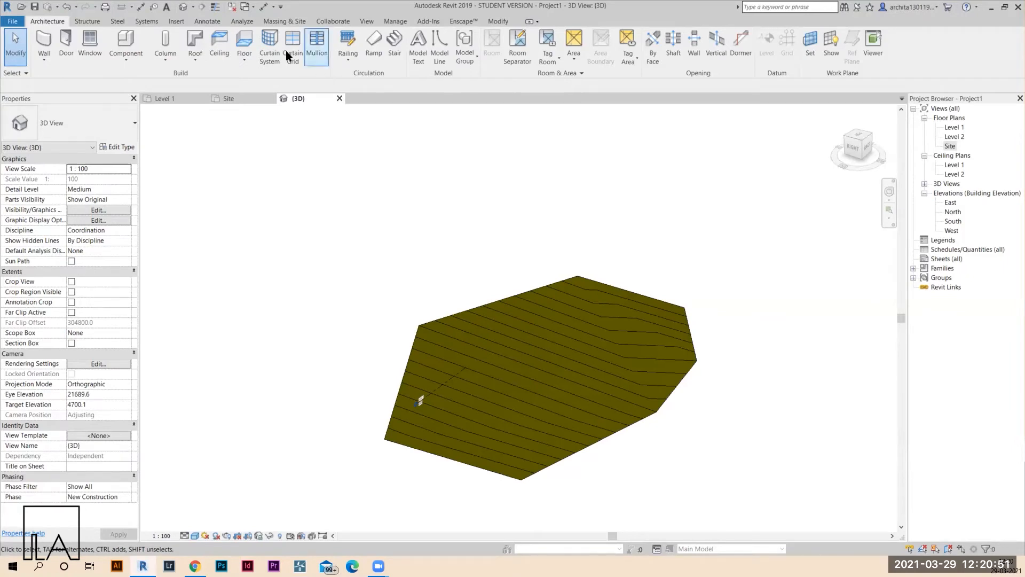
- In the Site Settings, set the contour line interval to 1000 and the additional contours' increment to 3000
{"action": "left_click", "coordinate": [286, 21]}
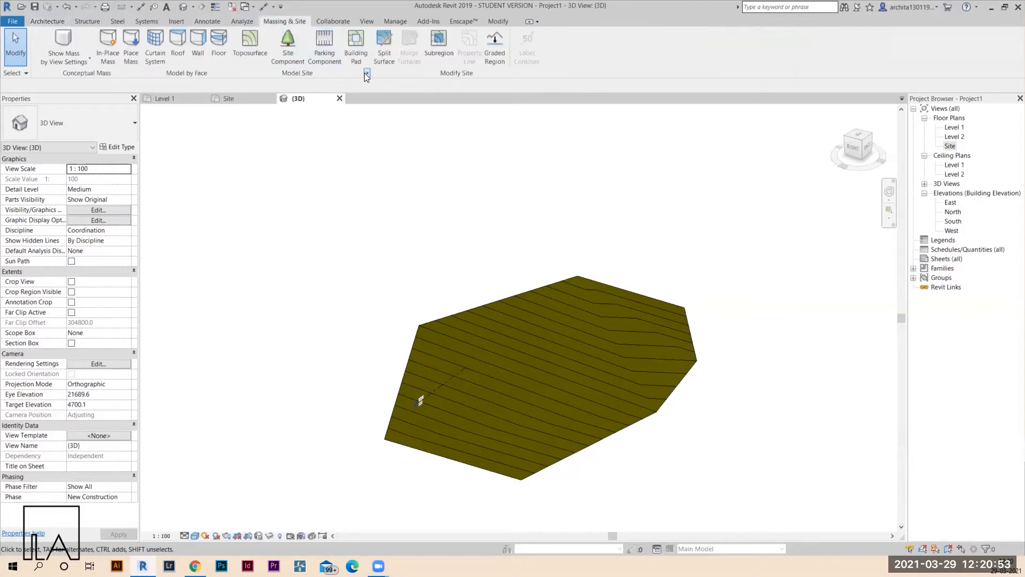
{"action": "left_click", "coordinate": [367, 73]}
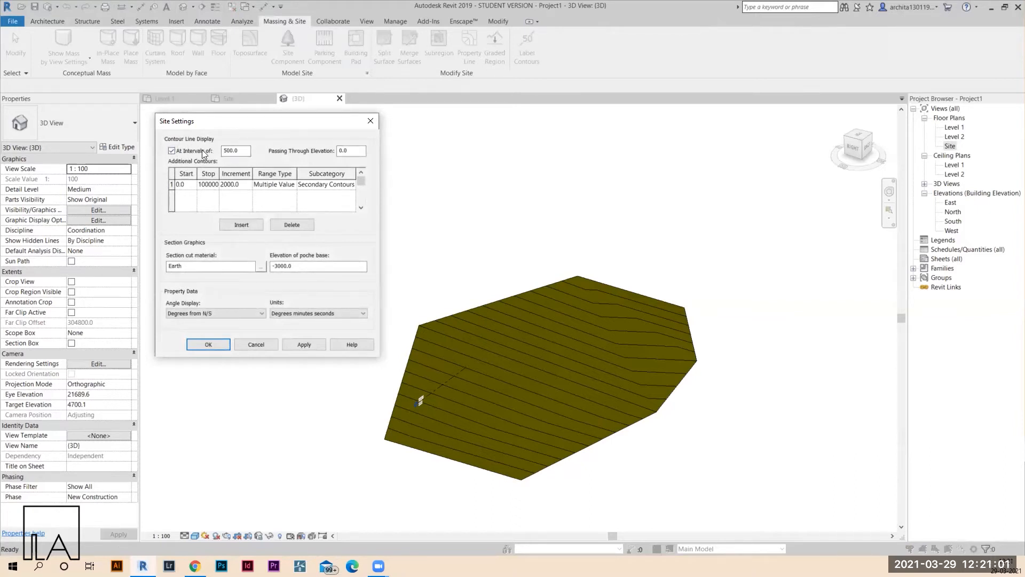
{"action": "left_click_drag", "start_coordinate": [247, 151], "coordinate": [209, 150]}
{"action": "type", "text": "1000"}
{"action": "left_click", "coordinate": [309, 344]}
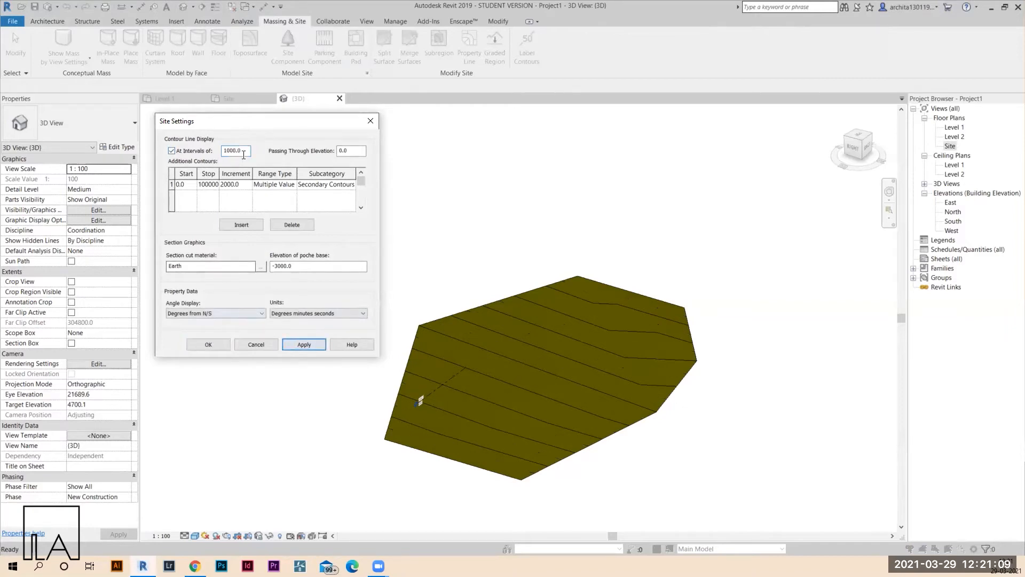
{"action": "left_click_drag", "start_coordinate": [245, 151], "coordinate": [213, 152]}
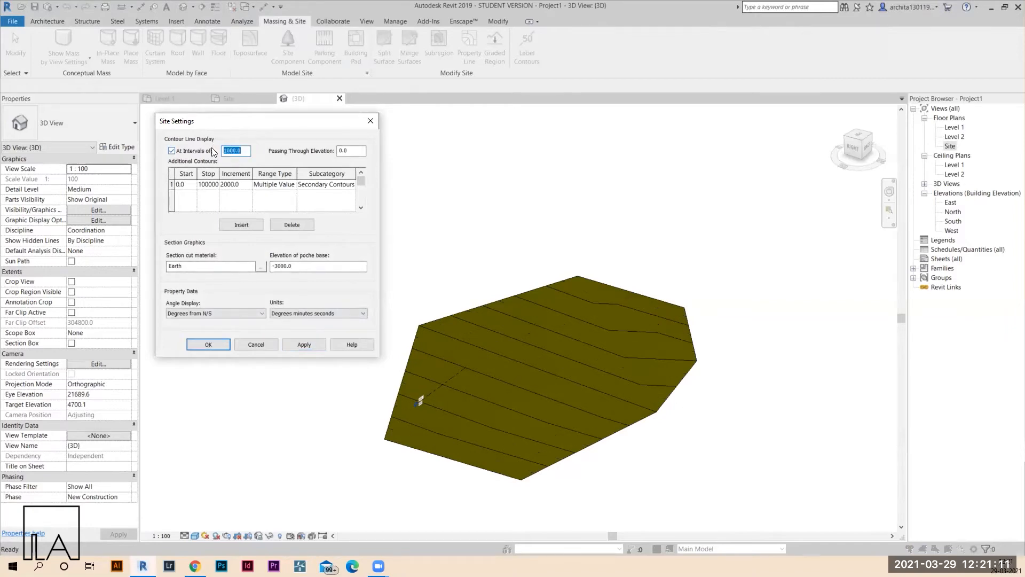
{"action": "left_click", "coordinate": [239, 186]}
{"action": "type", "text": "3000"}
{"action": "left_click", "coordinate": [323, 345]}
{"action": "left_click", "coordinate": [212, 345]}
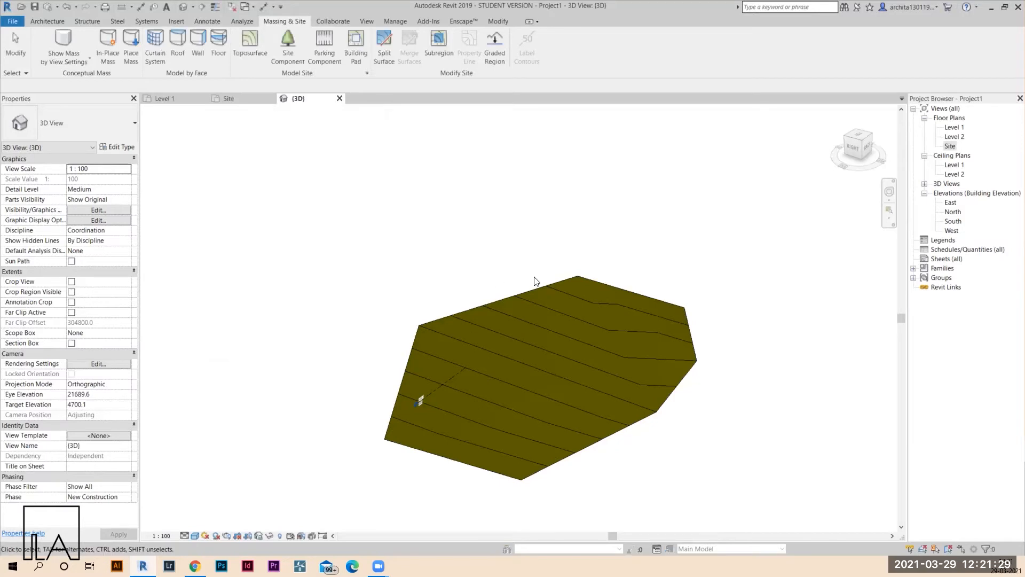
{"action": "middle_click_drag", "start_coordinate": [659, 395], "coordinate": [615, 367]}
{"action": "middle_click_drag", "start_coordinate": [566, 393], "coordinate": [518, 344], "text": "shift"}
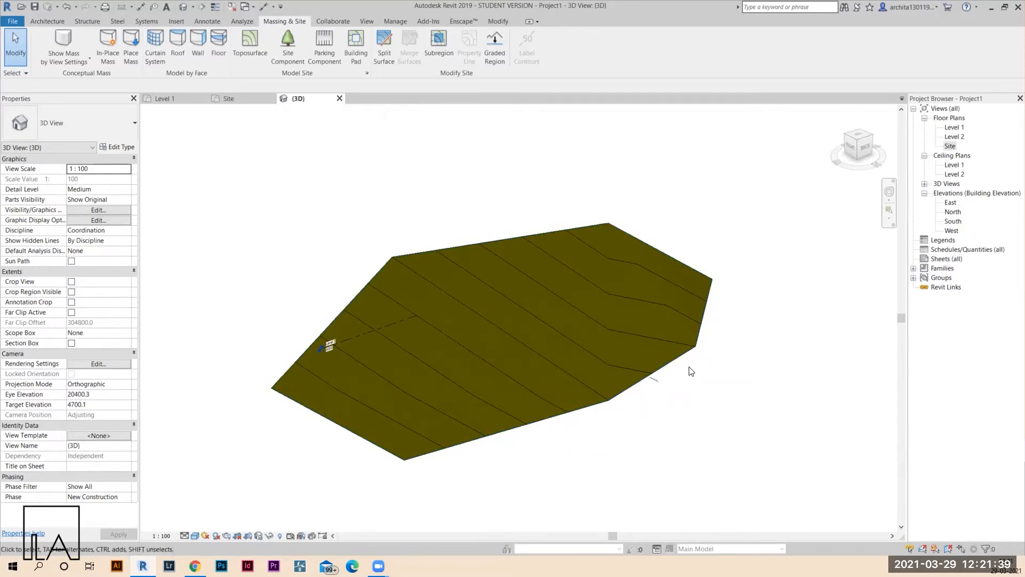
{"action": "left_click", "coordinate": [667, 348]}
{"action": "left_click", "coordinate": [304, 190]}
{"action": "left_click", "coordinate": [251, 48]}
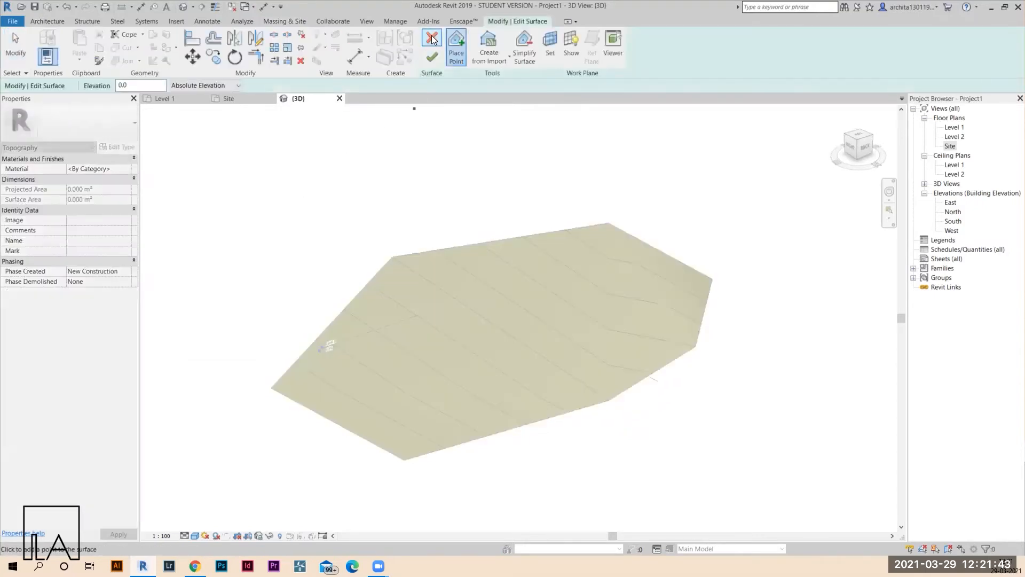
{"action": "left_click", "coordinate": [433, 38]}
- Set the site's contour line interval to 500 and check the contours on the toposurface
{"action": "left_click", "coordinate": [367, 72]}
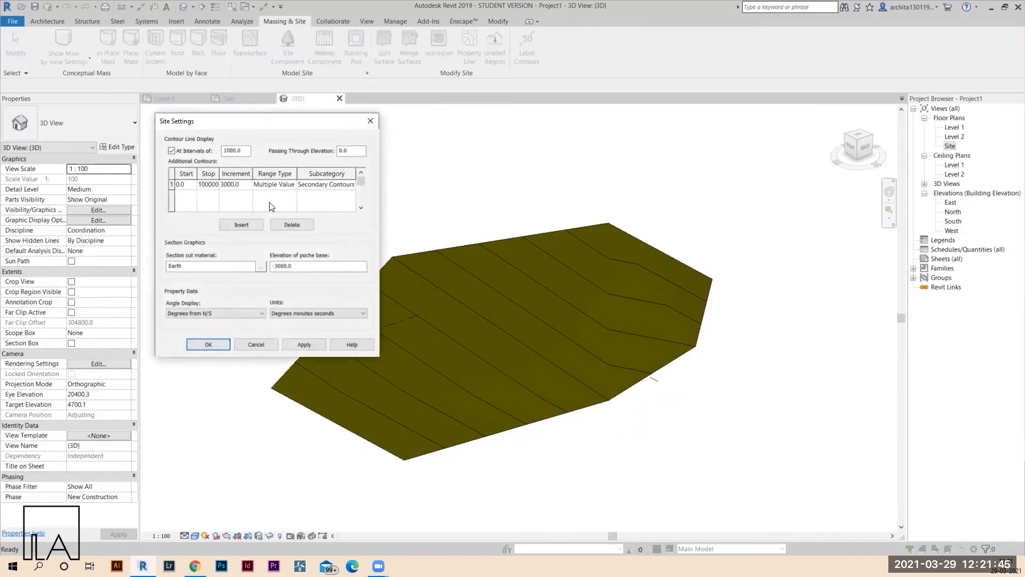
{"action": "left_click_drag", "start_coordinate": [247, 151], "coordinate": [213, 150]}
{"action": "type", "text": "500"}
{"action": "left_click", "coordinate": [304, 345]}
{"action": "left_click", "coordinate": [208, 345]}
{"action": "scroll", "coordinate": [326, 305], "scroll_direction": "down", "scroll_amount": 1}
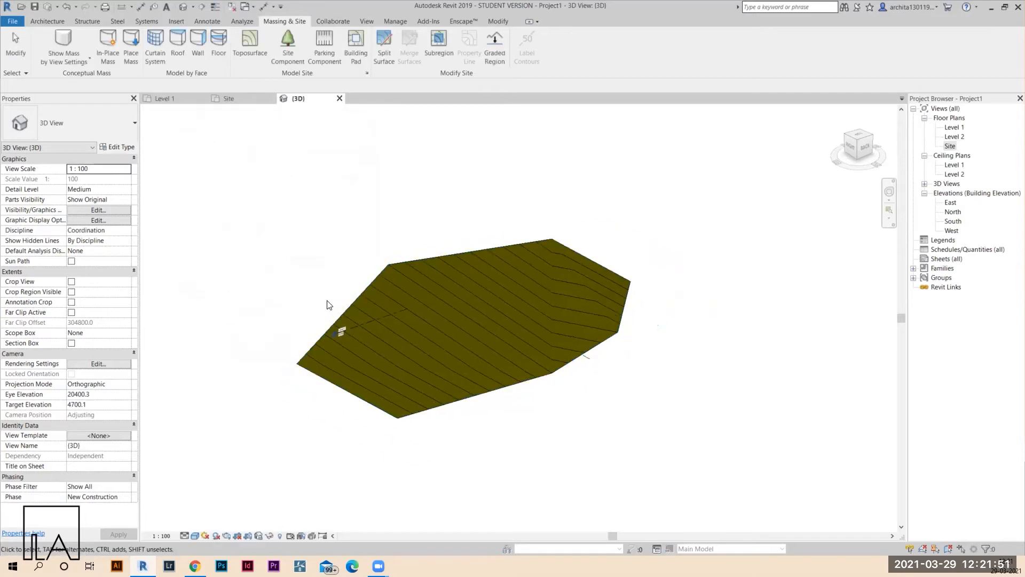
{"action": "middle_click_drag", "start_coordinate": [327, 305], "coordinate": [327, 340], "text": "shift"}
{"action": "scroll", "coordinate": [493, 292], "scroll_direction": "up", "scroll_amount": 2}
{"action": "mouse_move", "coordinate": [493, 292]}
{"action": "middle_mouse_down", "text": "shift"}
{"action": "mouse_move", "coordinate": [515, 304]}
{"action": "mouse_move", "coordinate": [508, 295]}
{"action": "middle_mouse_up", "text": "shift"}
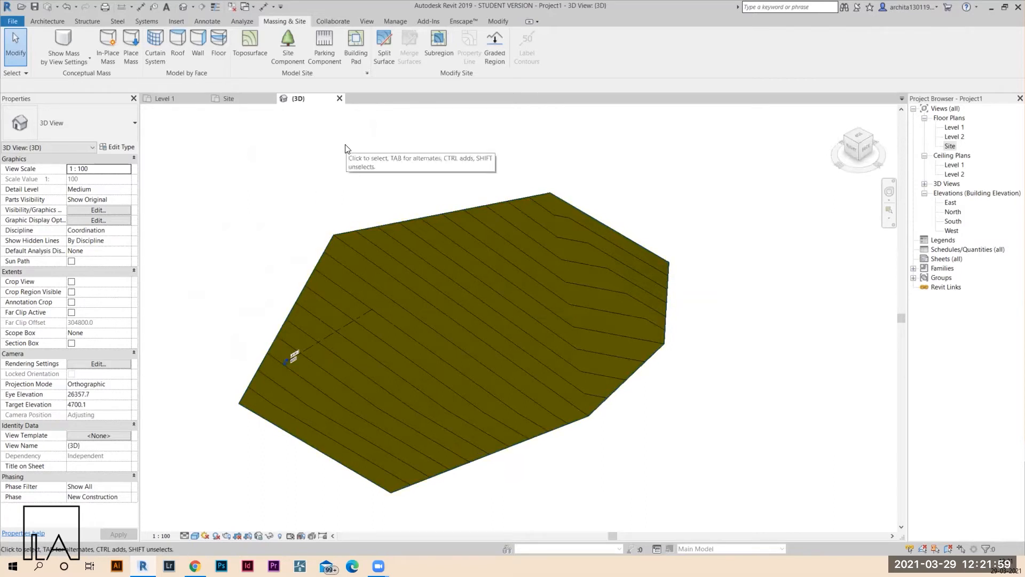
- In Object Styles, set the line pattern of the topography's Primary Contours to Dash and apply the change
{"action": "left_click", "coordinate": [399, 19]}
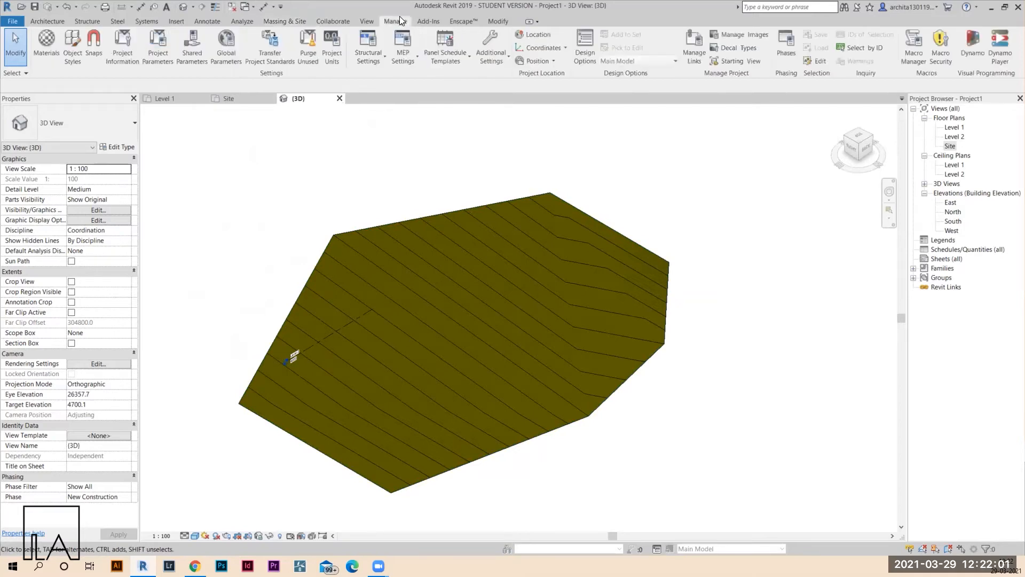
{"action": "left_click", "coordinate": [73, 51]}
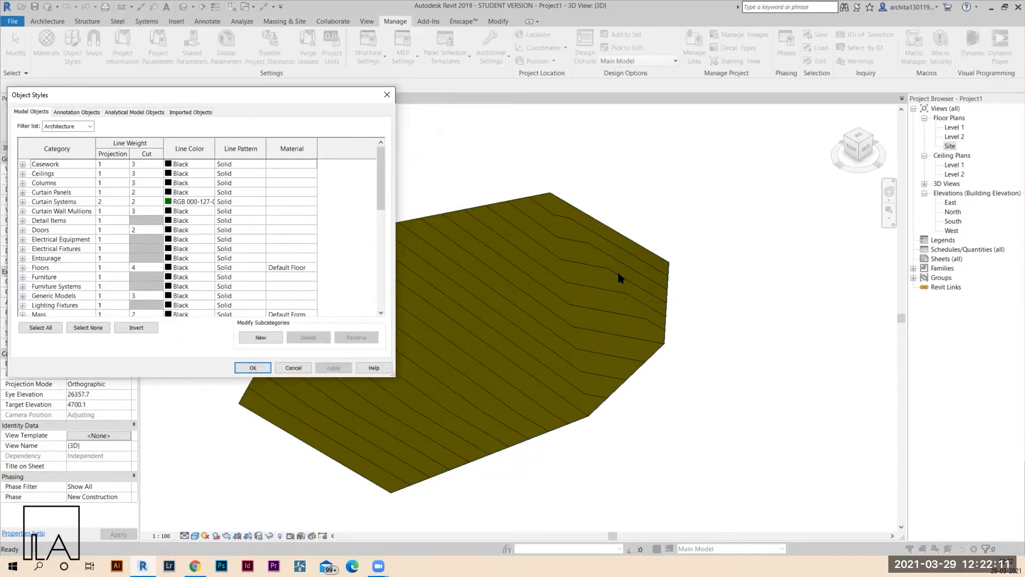
{"action": "scroll", "coordinate": [63, 256], "scroll_direction": "down", "scroll_amount": 6}
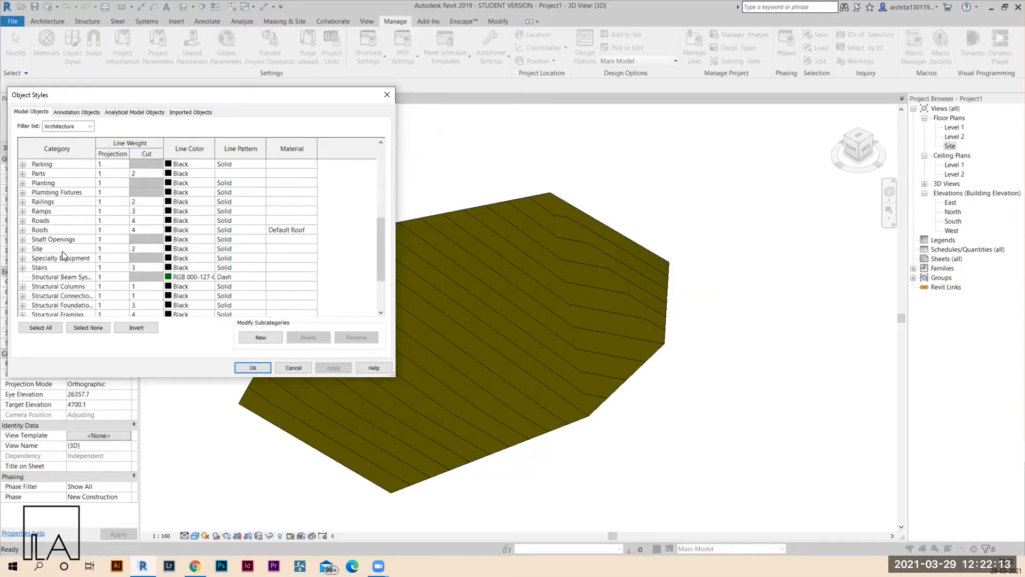
{"action": "scroll", "coordinate": [61, 255], "scroll_direction": "down", "scroll_amount": 3}
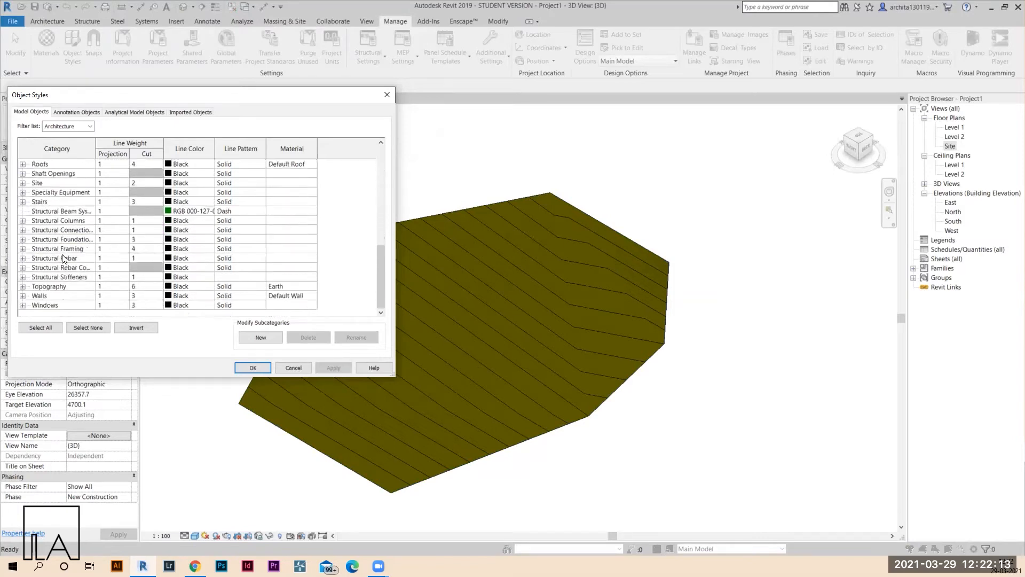
{"action": "left_click", "coordinate": [23, 286]}
{"action": "scroll", "coordinate": [66, 273], "scroll_direction": "down", "scroll_amount": 1}
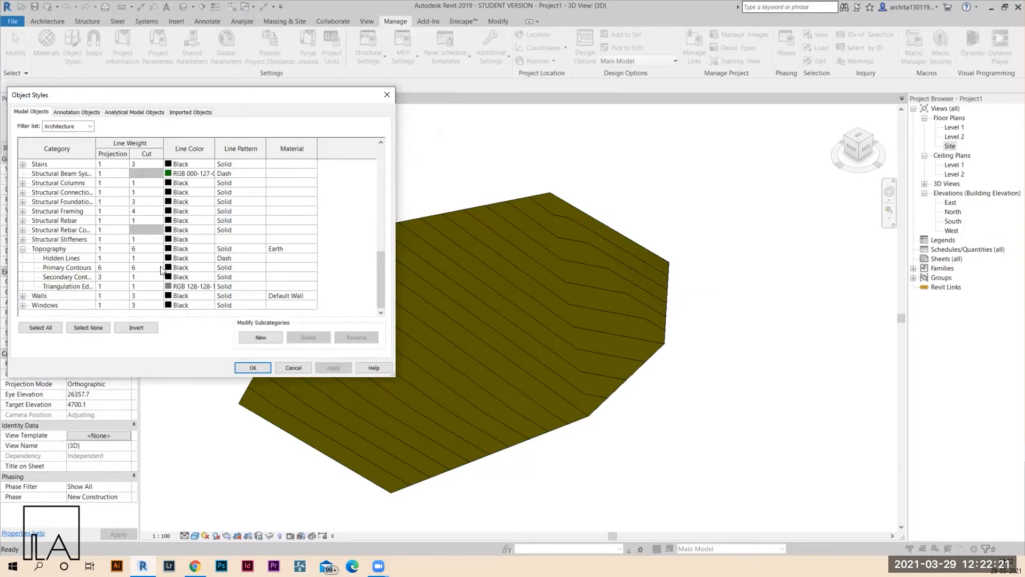
{"action": "left_click", "coordinate": [262, 268]}
{"action": "left_click", "coordinate": [261, 268]}
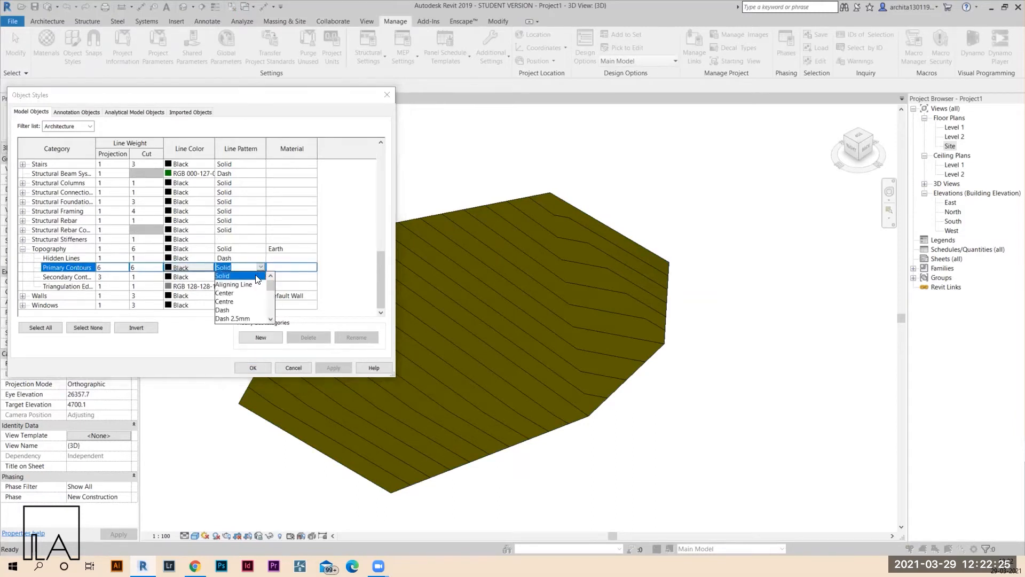
{"action": "left_click", "coordinate": [231, 309]}
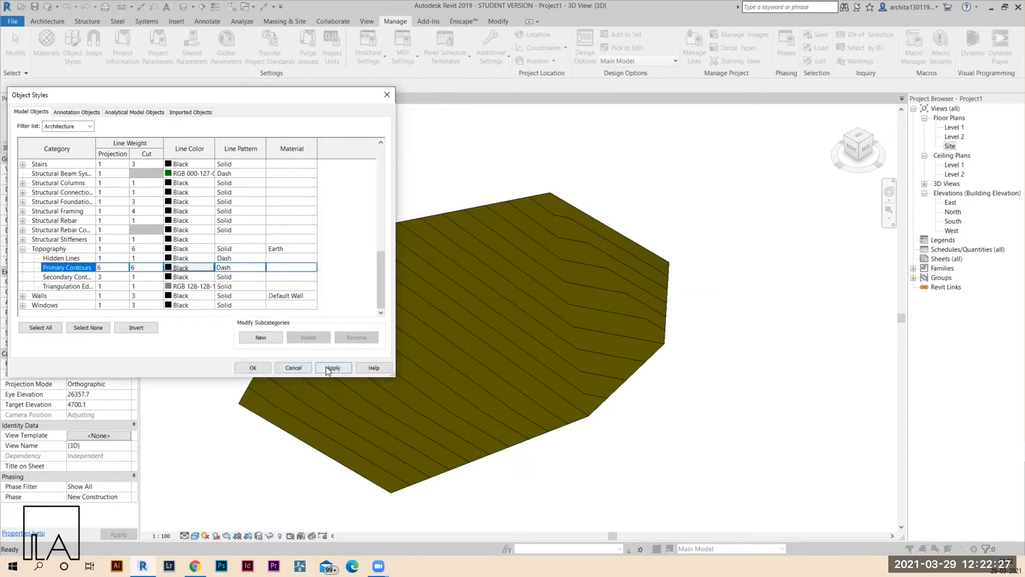
{"action": "left_click", "coordinate": [326, 366]}
{"action": "left_click", "coordinate": [253, 368]}
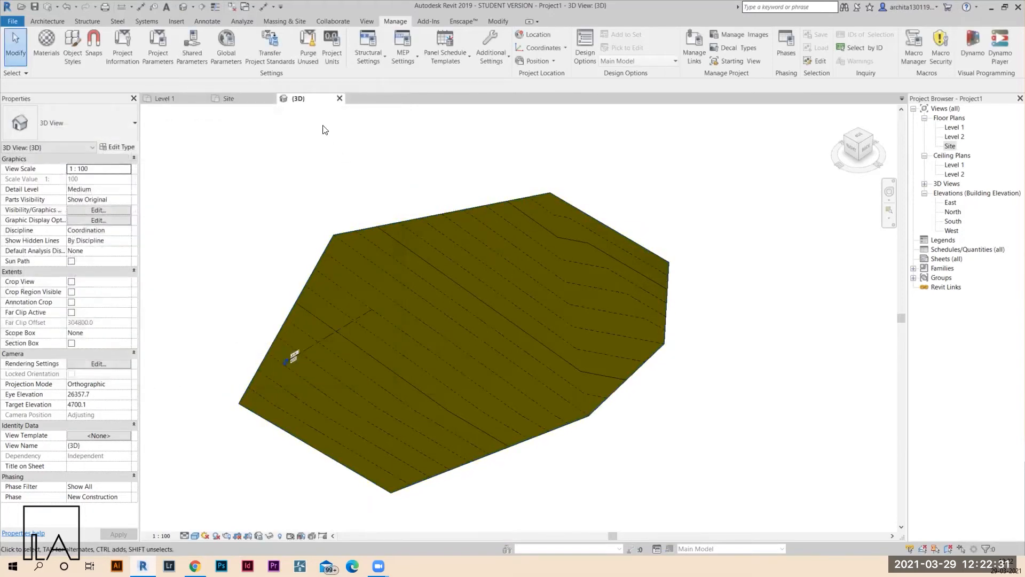
- In Object Styles, set the line color of the topography's Primary Contours to RGB 128-128-64 and apply it to the model
{"action": "left_click", "coordinate": [75, 55]}
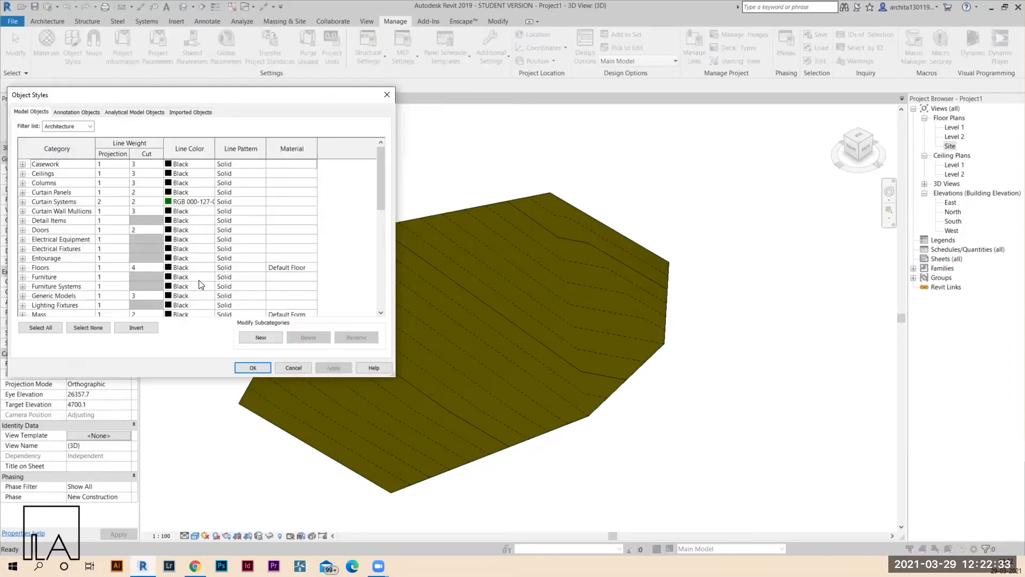
{"action": "scroll", "coordinate": [122, 267], "scroll_direction": "down", "scroll_amount": 6}
{"action": "scroll", "coordinate": [122, 267], "scroll_direction": "down", "scroll_amount": 3}
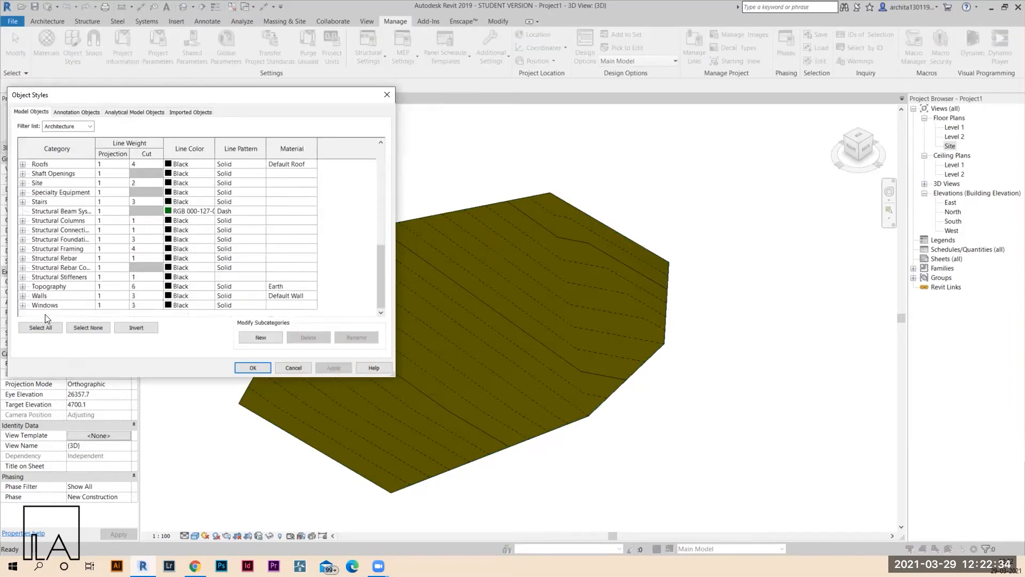
{"action": "left_click", "coordinate": [23, 296]}
{"action": "left_click", "coordinate": [79, 297]}
{"action": "left_click", "coordinate": [112, 296]}
{"action": "type", "text": "3"}
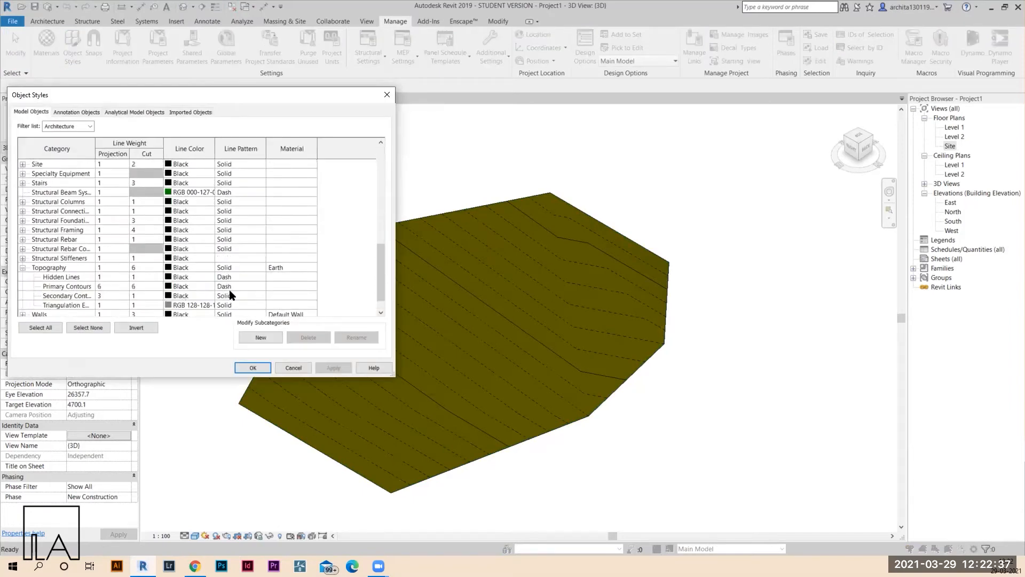
{"action": "left_click", "coordinate": [198, 289]}
{"action": "left_click", "coordinate": [211, 289]}
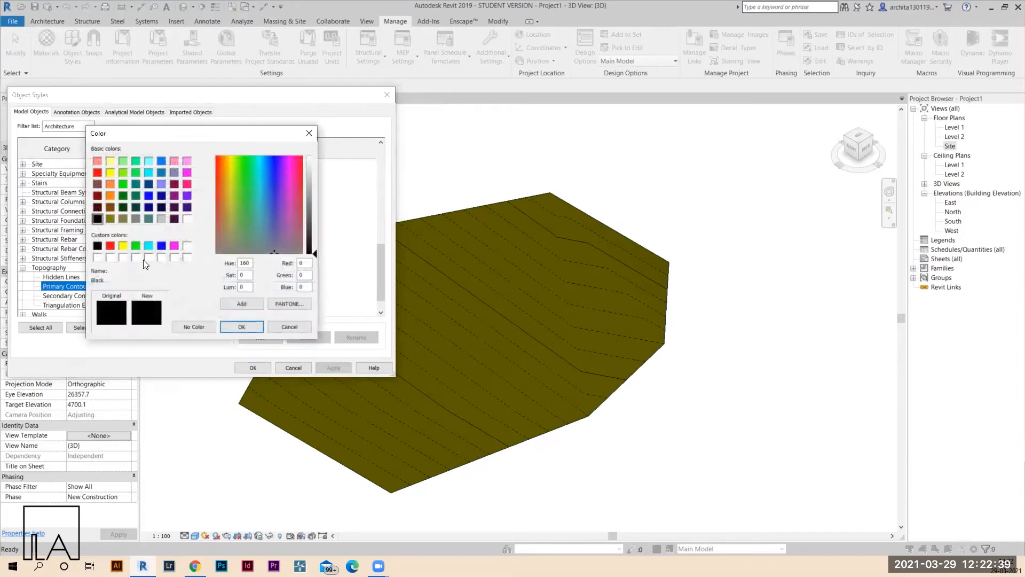
{"action": "left_click", "coordinate": [122, 218]}
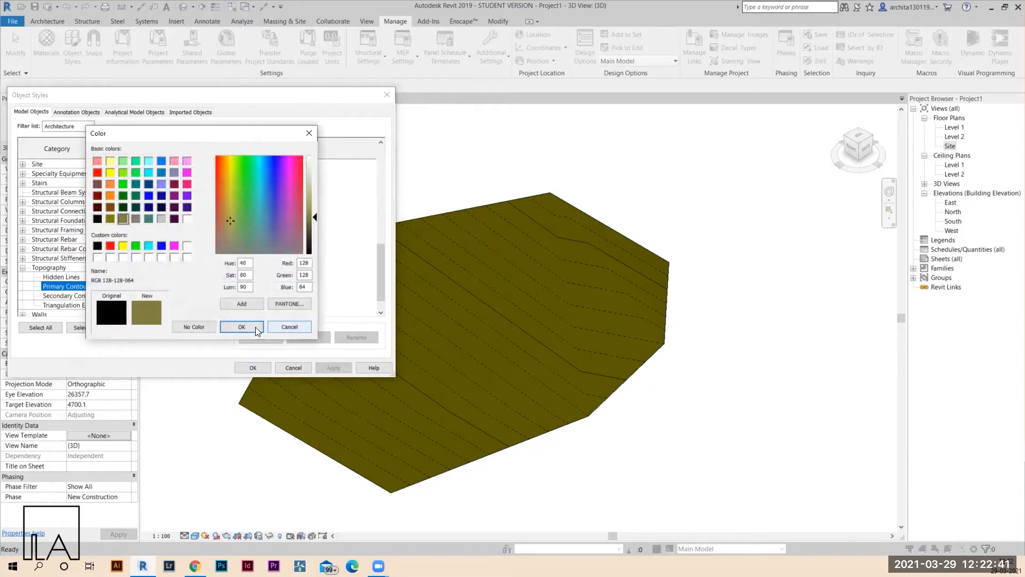
{"action": "left_click", "coordinate": [256, 327]}
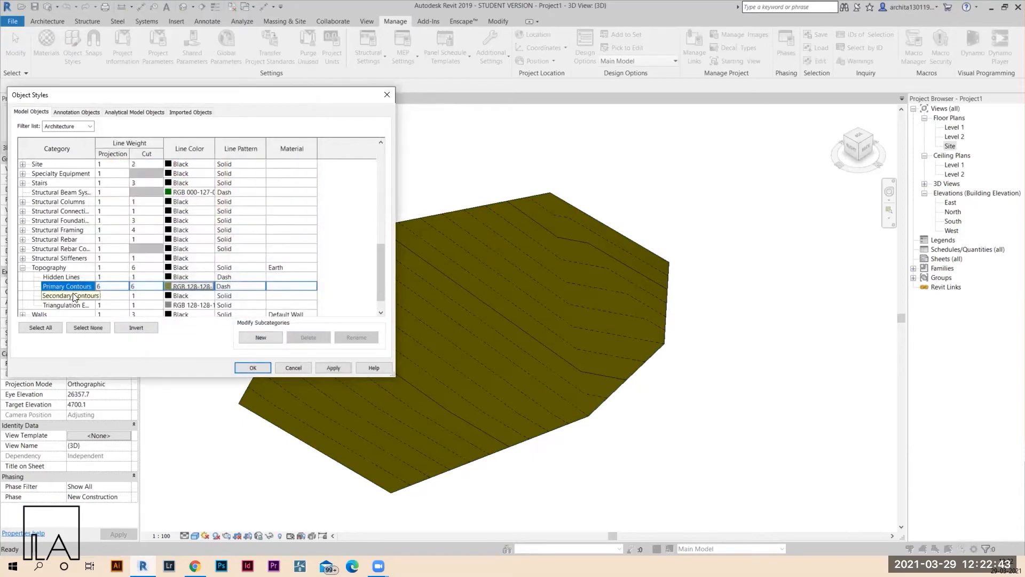
{"action": "left_click", "coordinate": [246, 296]}
{"action": "left_click", "coordinate": [253, 296]}
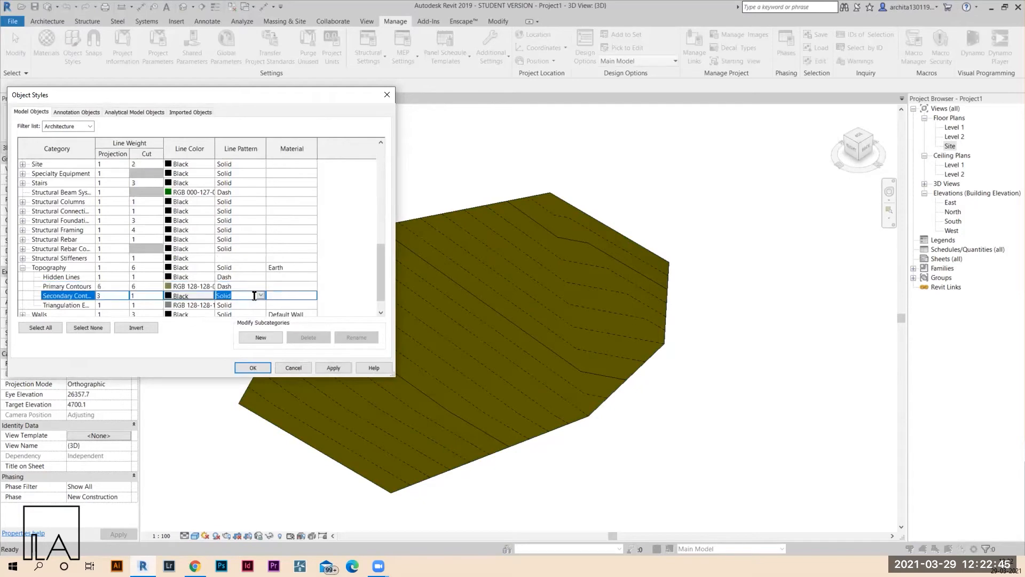
{"action": "left_click", "coordinate": [338, 367]}
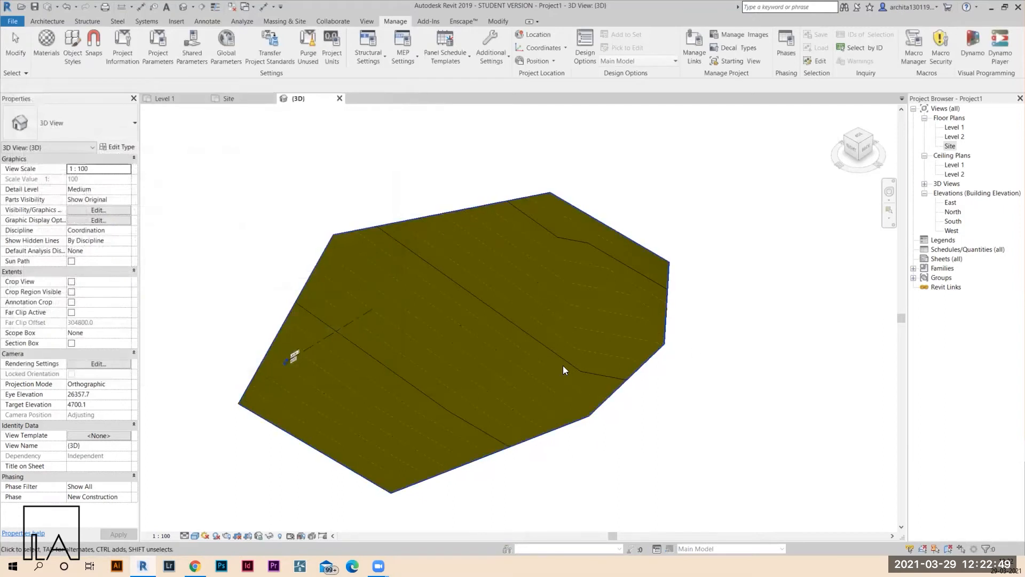
{"action": "middle_click_drag", "start_coordinate": [531, 418], "coordinate": [572, 419], "text": "shift"}
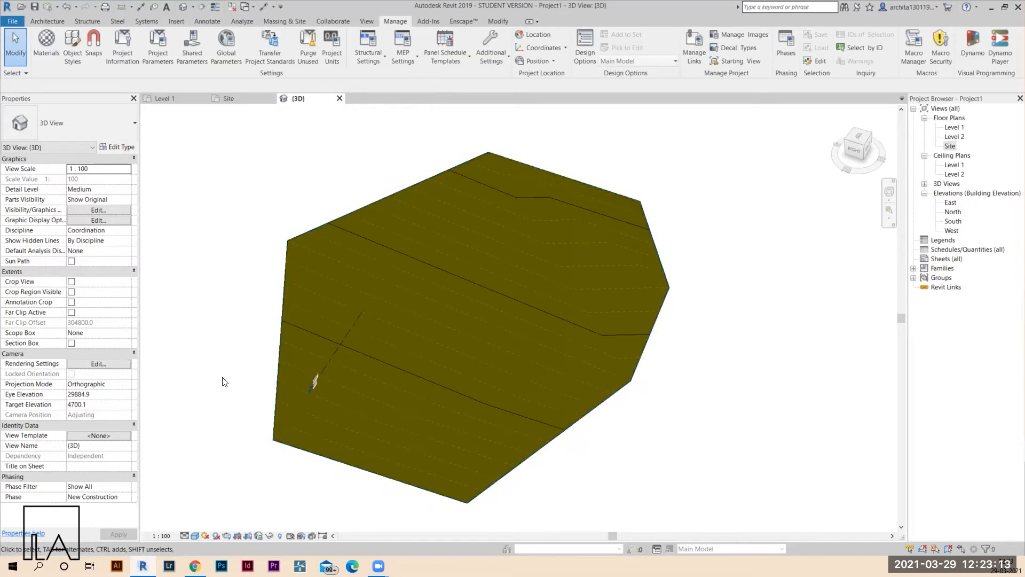
- In the Site floor plan, label the contours along a line crossing the toposurface from its west edge to its east edge
{"action": "left_click", "coordinate": [273, 20]}
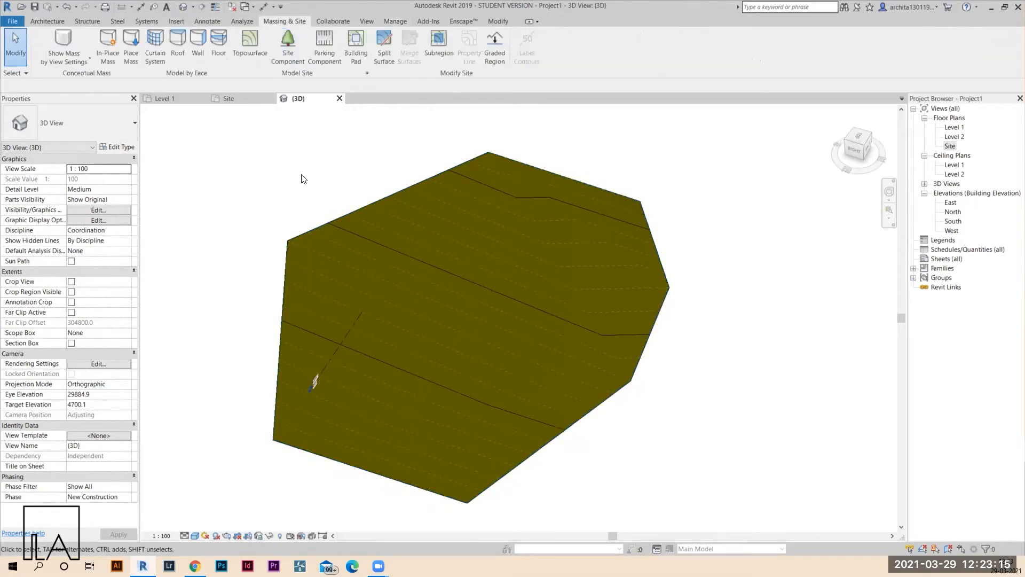
{"action": "left_click", "coordinate": [950, 146]}
{"action": "double_click", "coordinate": [950, 147]}
{"action": "scroll", "coordinate": [686, 307], "scroll_direction": "up", "scroll_amount": 1}
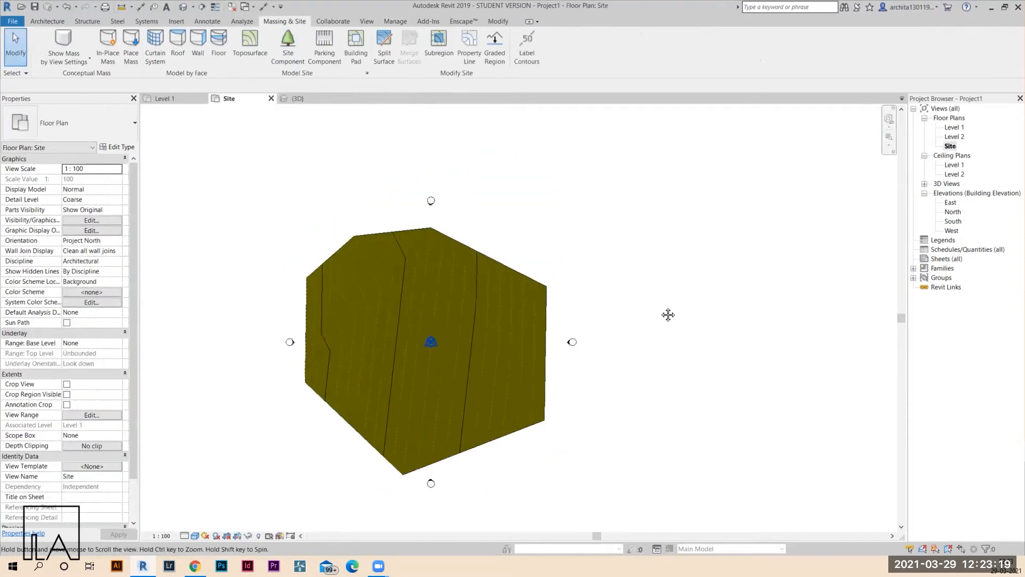
{"action": "middle_click_drag", "start_coordinate": [668, 316], "coordinate": [575, 304]}
{"action": "scroll", "coordinate": [534, 304], "scroll_direction": "up", "scroll_amount": 2}
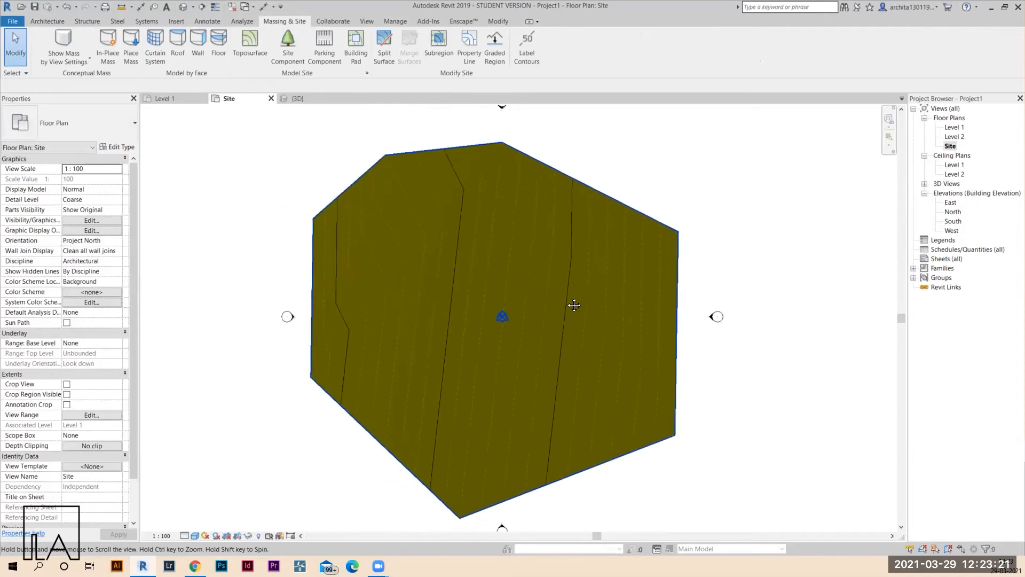
{"action": "left_click", "coordinate": [529, 53]}
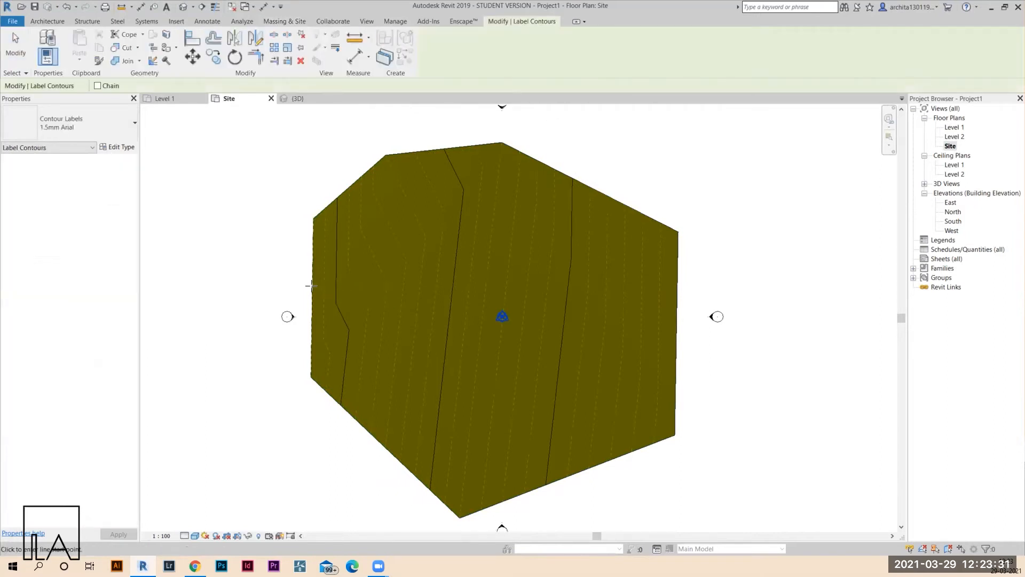
{"action": "left_click", "coordinate": [312, 285]}
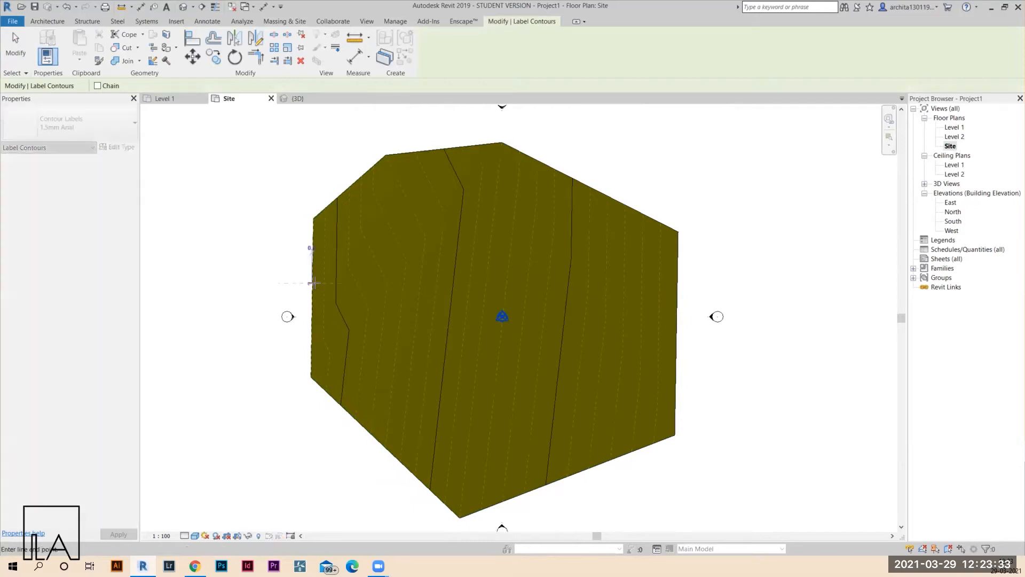
{"action": "left_click", "coordinate": [677, 316]}
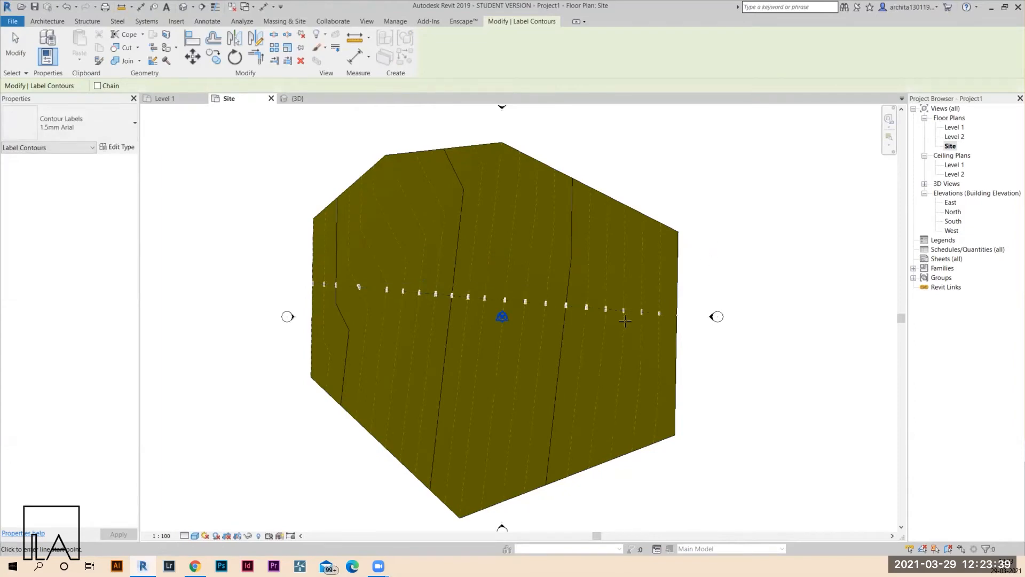
{"action": "key", "text": "Escape"}
- Examine the contour elevation labels along the whole label line, from the east edge to the west edge of the toposurface
{"action": "scroll", "coordinate": [613, 348], "scroll_direction": "up", "scroll_amount": 2}
{"action": "middle_click_drag", "start_coordinate": [636, 359], "coordinate": [608, 389]}
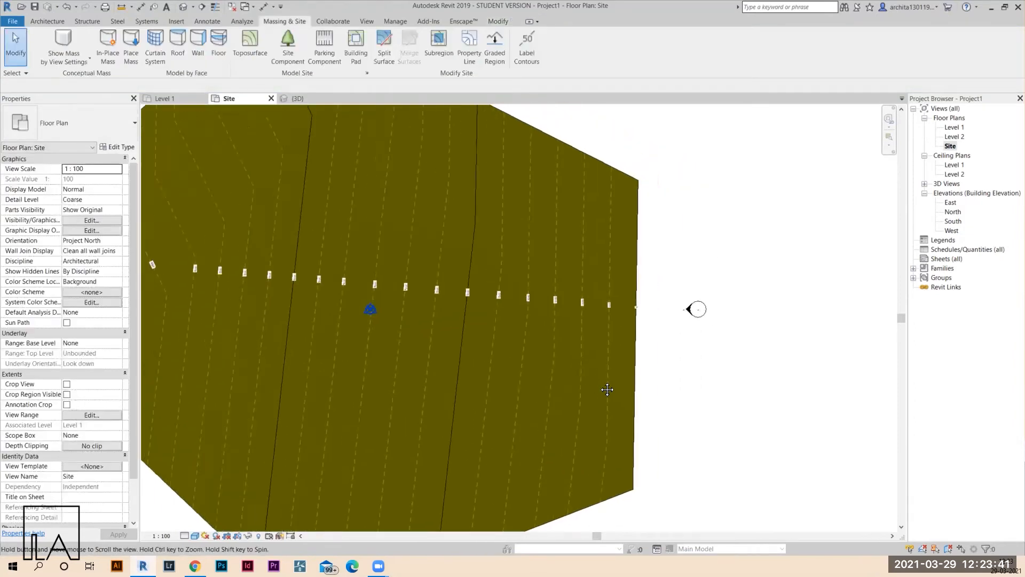
{"action": "scroll", "coordinate": [350, 353], "scroll_direction": "down", "scroll_amount": 3}
{"action": "scroll", "coordinate": [222, 316], "scroll_direction": "up", "scroll_amount": 6}
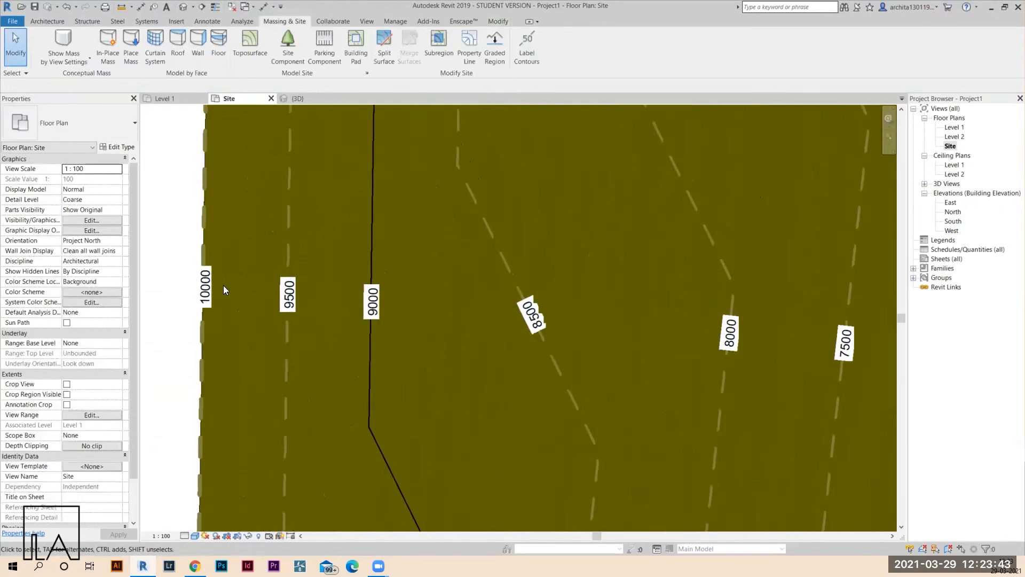
{"action": "scroll", "coordinate": [219, 291], "scroll_direction": "down", "scroll_amount": 6}
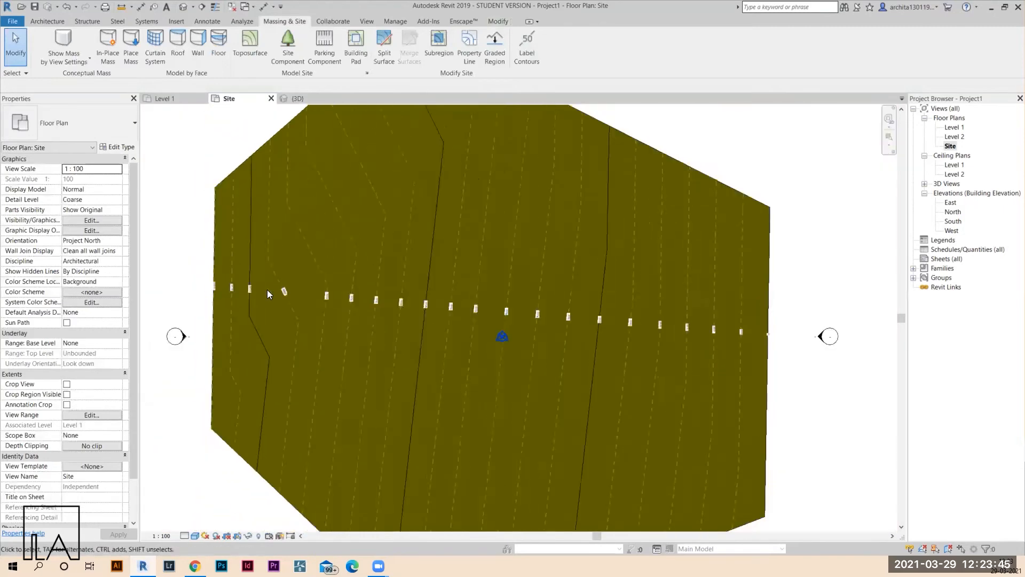
{"action": "scroll", "coordinate": [515, 310], "scroll_direction": "up", "scroll_amount": 3}
{"action": "middle_click_drag", "start_coordinate": [828, 326], "coordinate": [609, 315]}
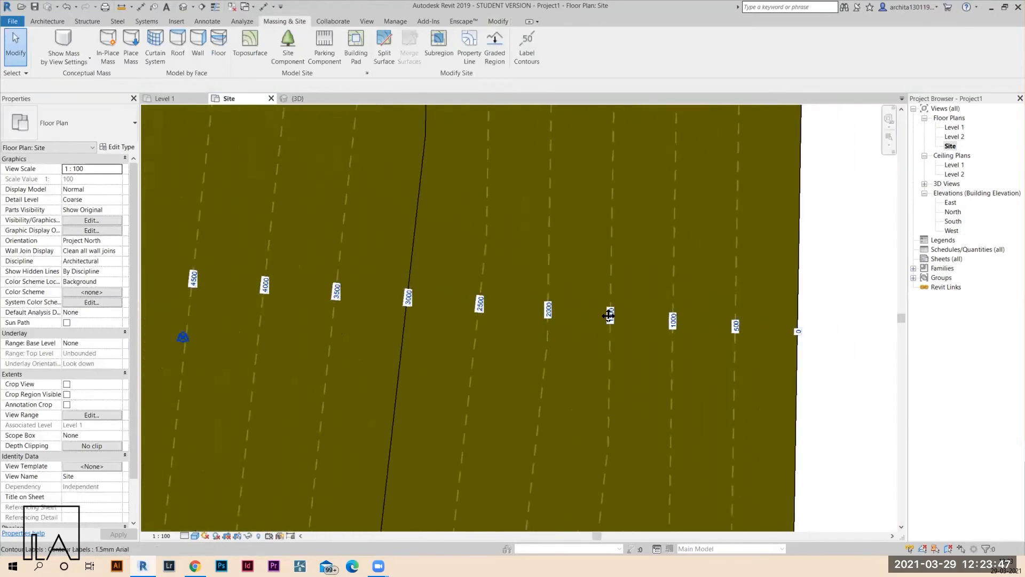
{"action": "scroll", "coordinate": [630, 314], "scroll_direction": "down", "scroll_amount": 1}
{"action": "scroll", "coordinate": [648, 312], "scroll_direction": "up", "scroll_amount": 4}
{"action": "scroll", "coordinate": [539, 323], "scroll_direction": "down", "scroll_amount": 5}
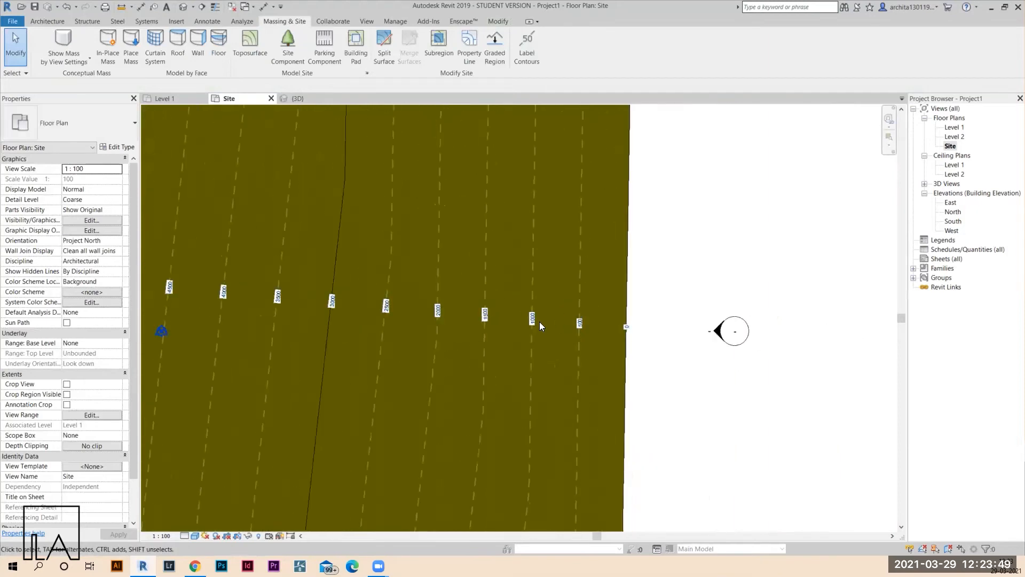
{"action": "scroll", "coordinate": [539, 326], "scroll_direction": "down", "scroll_amount": 3}
{"action": "middle_click_drag", "start_coordinate": [640, 324], "coordinate": [823, 369]}
{"action": "scroll", "coordinate": [346, 260], "scroll_direction": "up", "scroll_amount": 4}
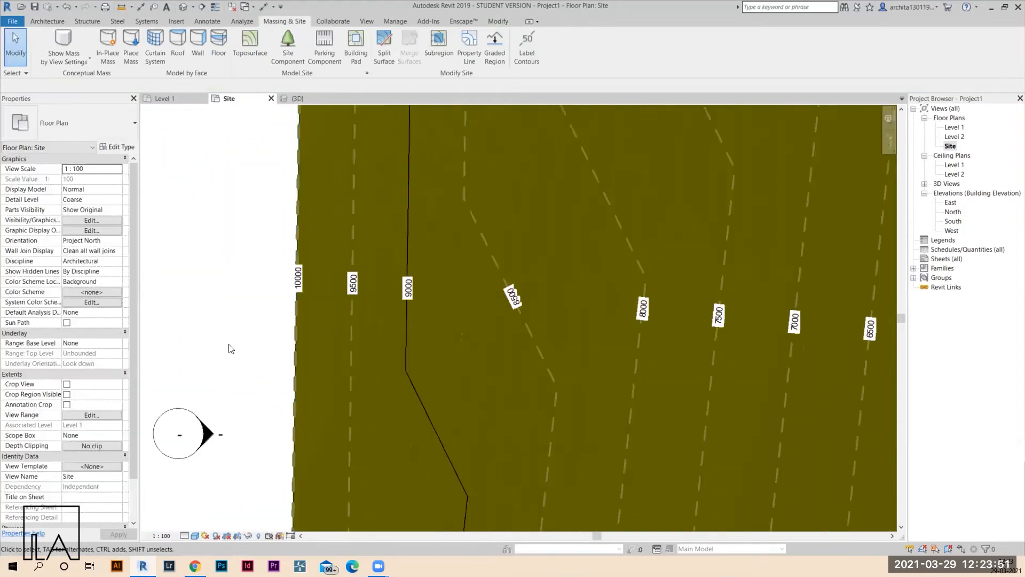
- Set the Site plan's visual style to Hidden Line, check the contour labels, and return to the 3D view
{"action": "left_click", "coordinate": [195, 536]}
{"action": "left_click", "coordinate": [212, 482]}
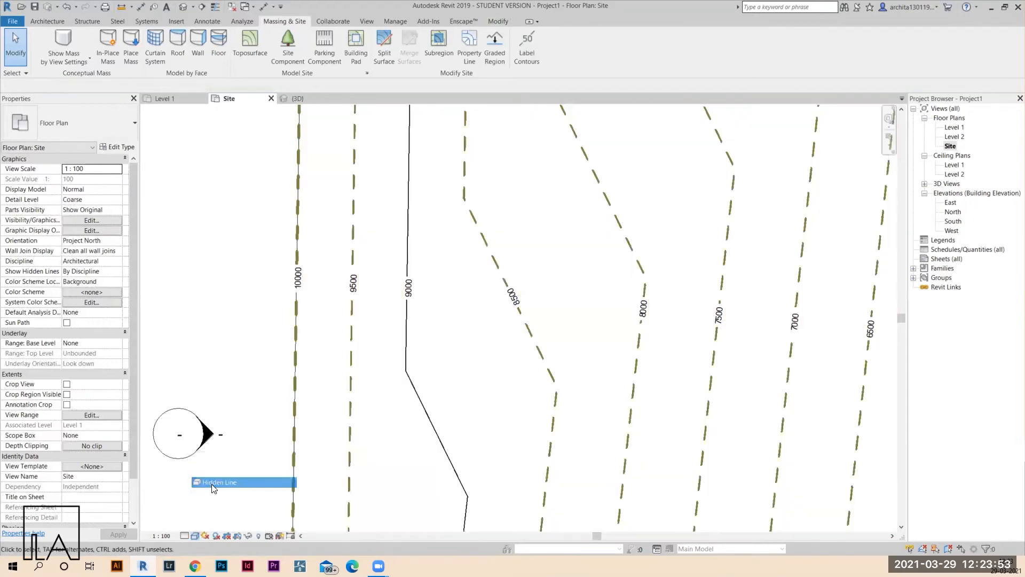
{"action": "scroll", "coordinate": [227, 419], "scroll_direction": "down", "scroll_amount": 6}
{"action": "scroll", "coordinate": [640, 412], "scroll_direction": "up", "scroll_amount": 3}
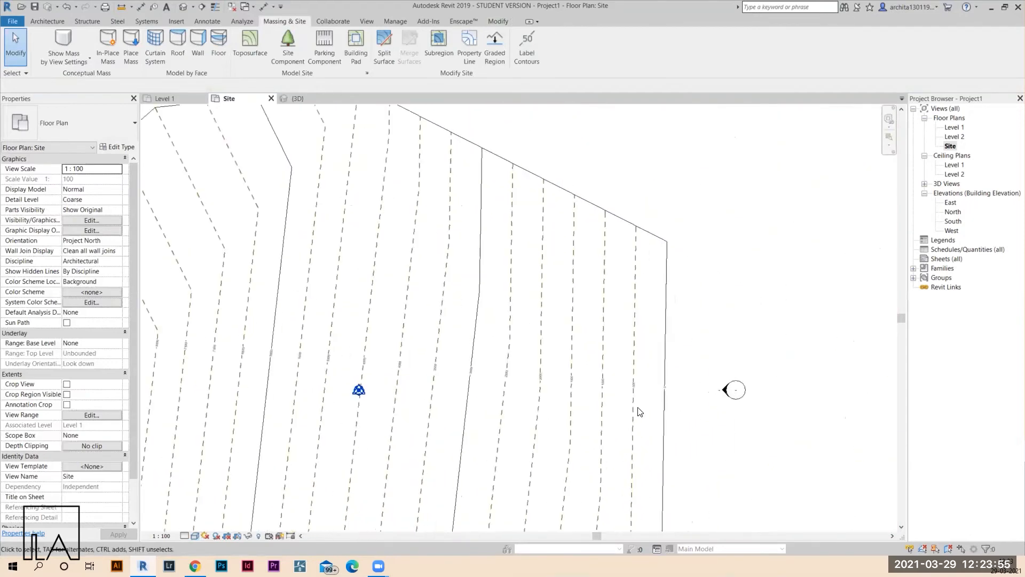
{"action": "scroll", "coordinate": [640, 412], "scroll_direction": "up", "scroll_amount": 4}
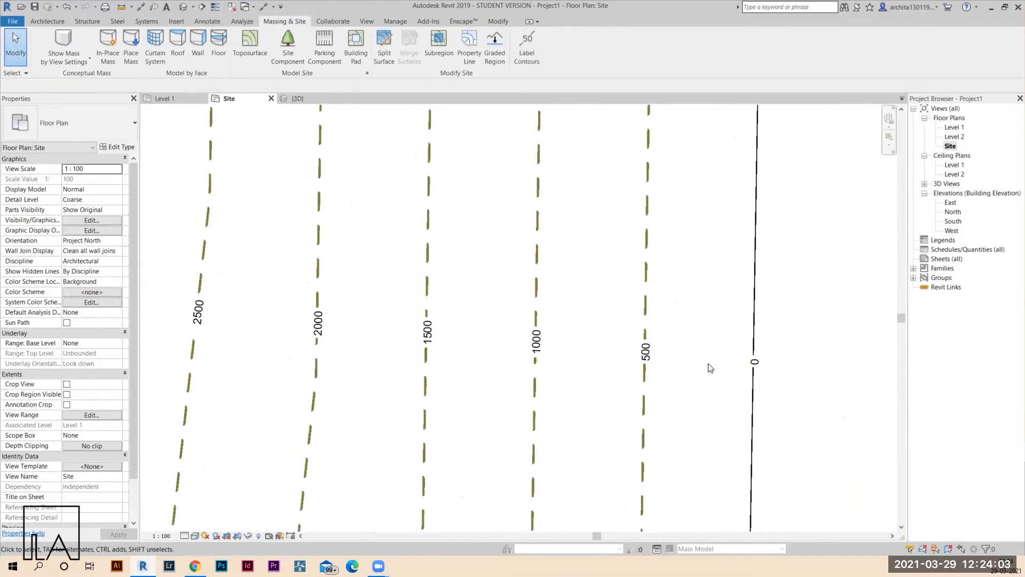
{"action": "scroll", "coordinate": [711, 368], "scroll_direction": "down", "scroll_amount": 6}
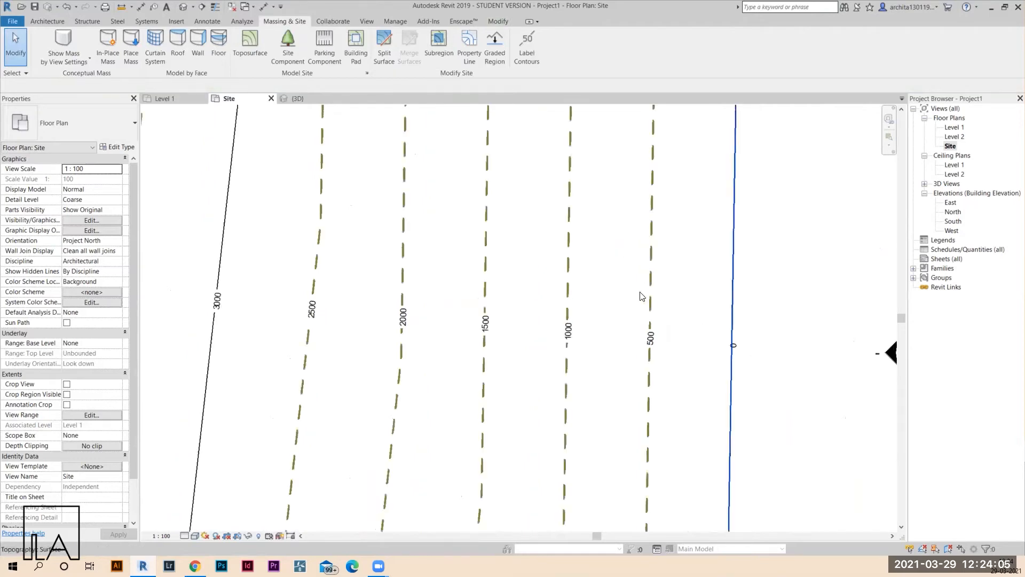
{"action": "middle_click_drag", "start_coordinate": [711, 373], "coordinate": [718, 374]}
{"action": "left_click", "coordinate": [717, 374]}
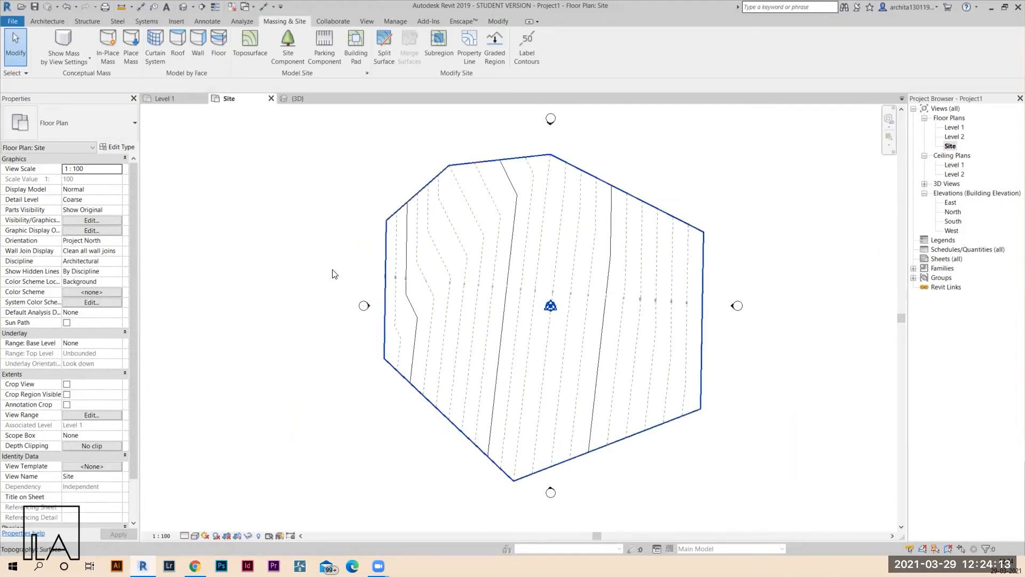
{"action": "left_click", "coordinate": [182, 7]}
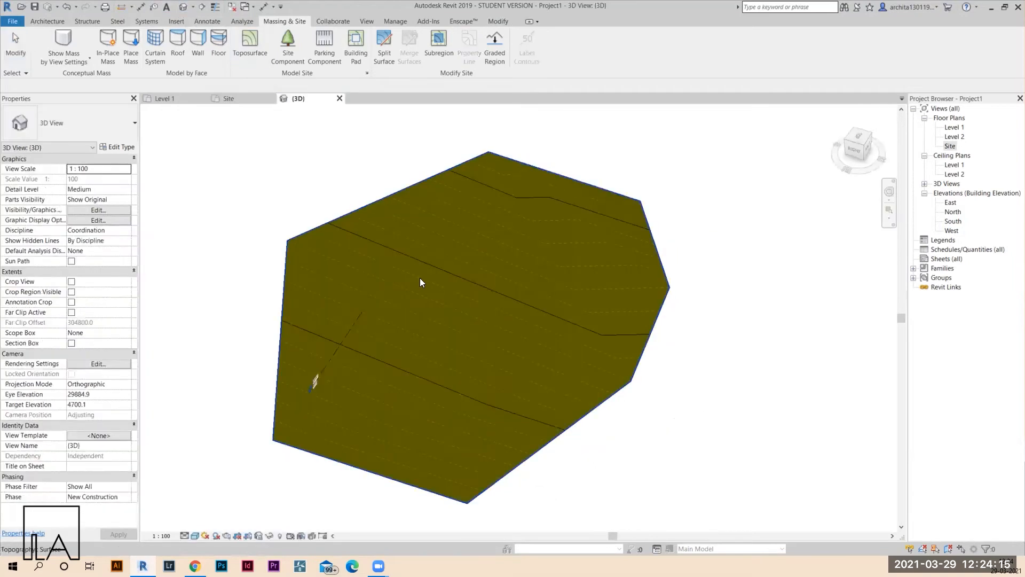
- Enable the 3D view's section box and pull one long side inward to cut through the toposurface
{"action": "middle_click_drag", "start_coordinate": [419, 280], "coordinate": [432, 251], "text": "shift"}
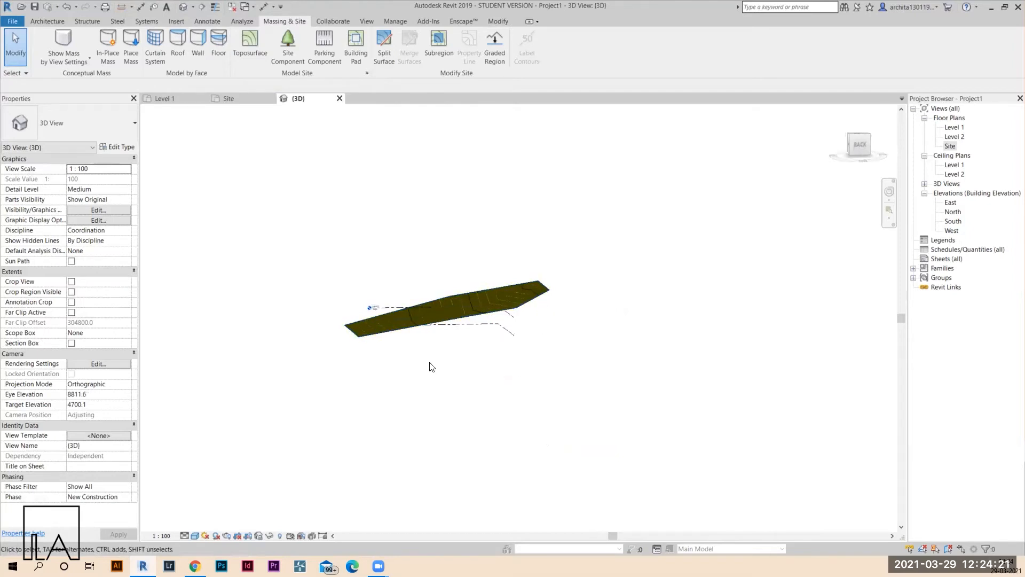
{"action": "middle_click_drag", "start_coordinate": [431, 363], "coordinate": [475, 385], "text": "shift"}
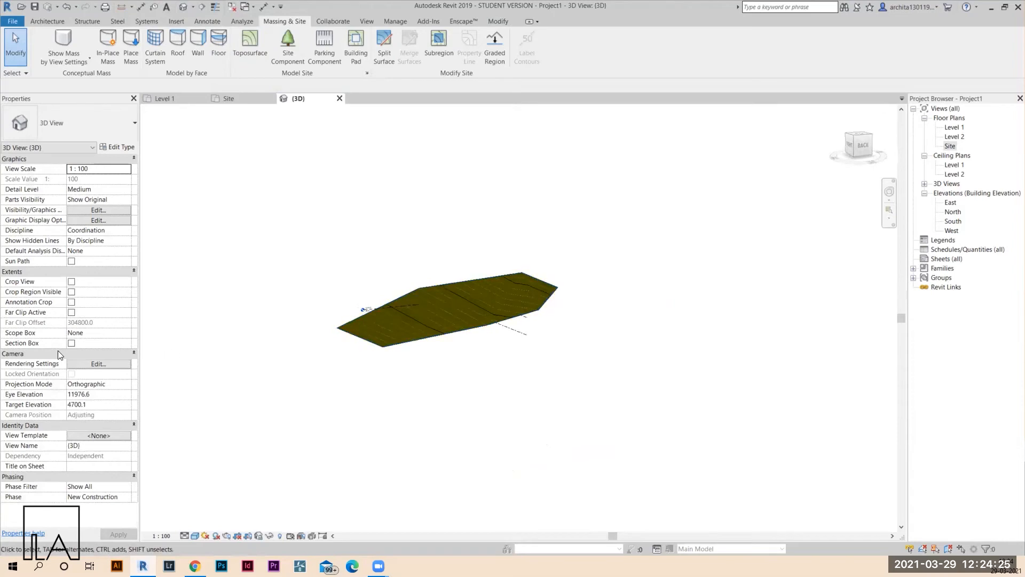
{"action": "left_click", "coordinate": [71, 343]}
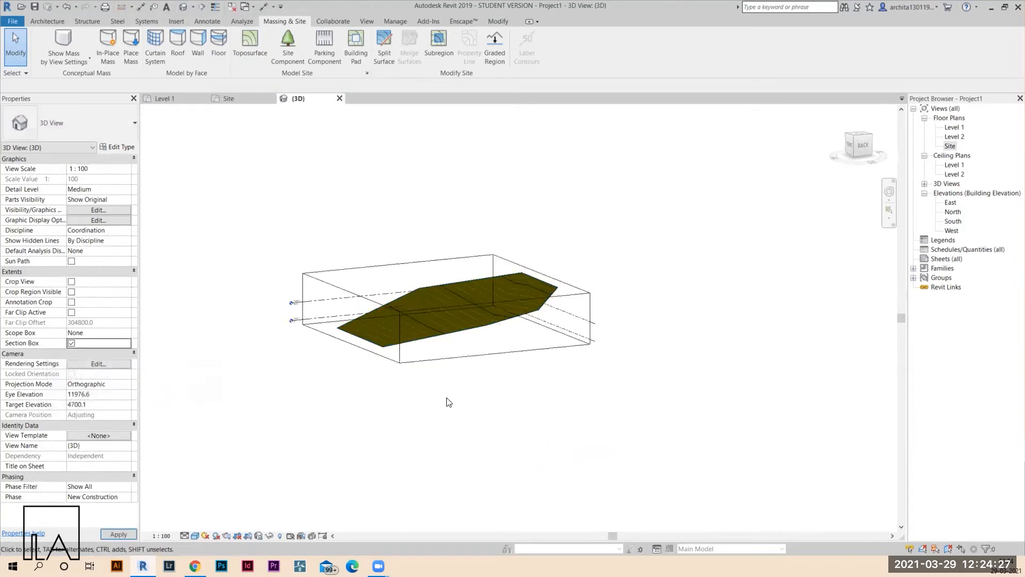
{"action": "left_click", "coordinate": [498, 356]}
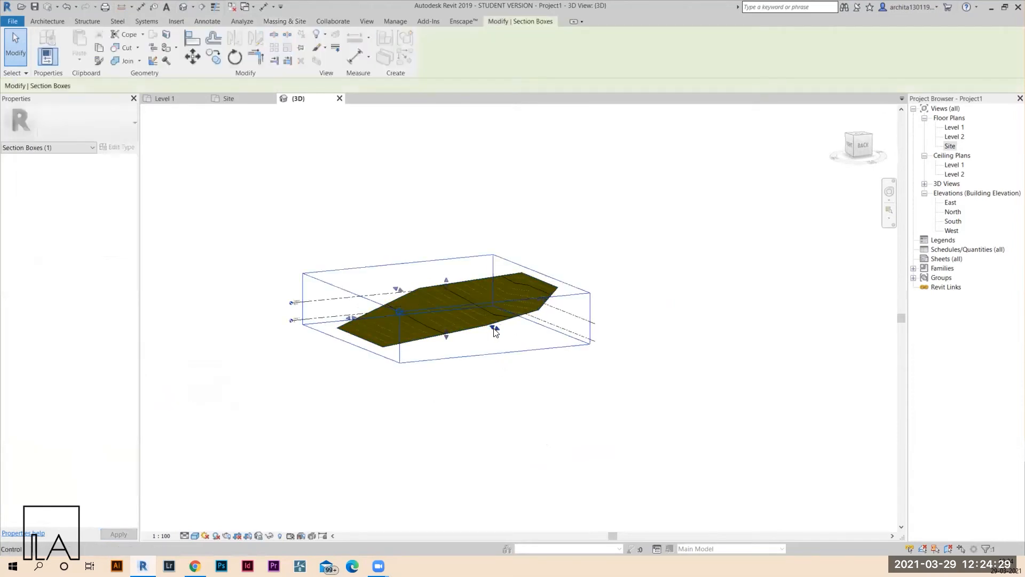
{"action": "left_click_drag", "start_coordinate": [495, 328], "coordinate": [463, 321]}
{"action": "left_click", "coordinate": [496, 381]}
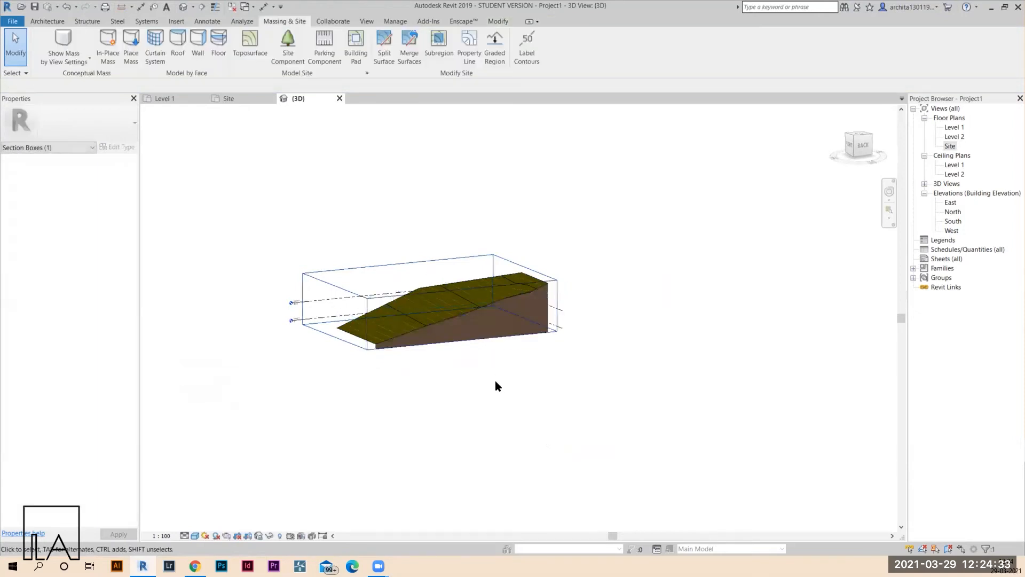
- Pull the section box's remaining sides inward so that it cuts the toposurface into a rectangular block
{"action": "left_click", "coordinate": [334, 288]}
{"action": "left_click_drag", "start_coordinate": [335, 312], "coordinate": [354, 309]}
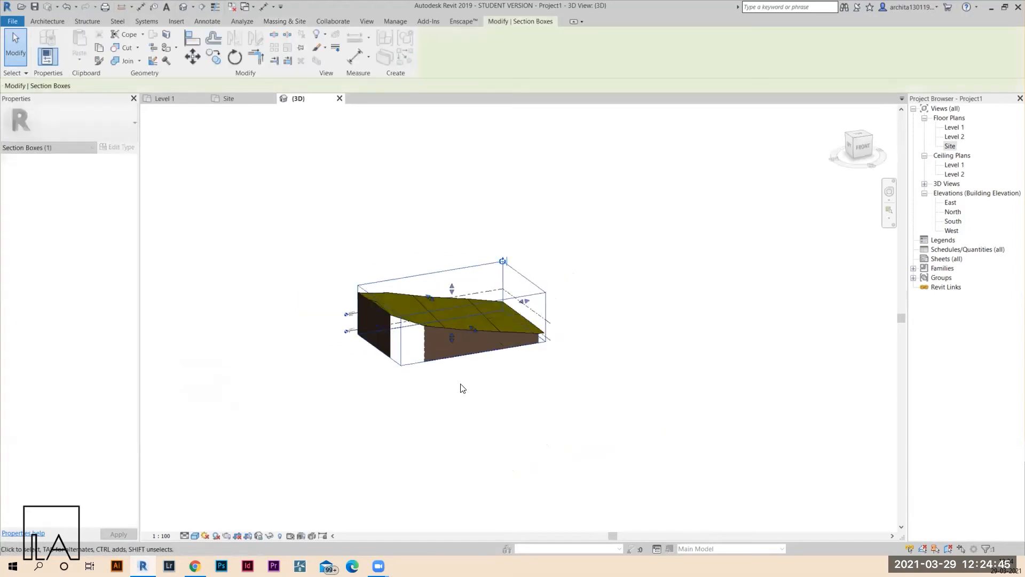
{"action": "mouse_move", "coordinate": [474, 331]}
{"action": "left_mouse_down"}
{"action": "mouse_move", "coordinate": [459, 328]}
{"action": "mouse_move", "coordinate": [463, 342]}
{"action": "left_mouse_up"}
{"action": "left_click", "coordinate": [489, 367]}
{"action": "mouse_move", "coordinate": [494, 367]}
{"action": "middle_mouse_down", "text": "shift"}
{"action": "mouse_move", "coordinate": [530, 379]}
{"action": "mouse_move", "coordinate": [293, 380]}
{"action": "mouse_move", "coordinate": [542, 313]}
{"action": "mouse_move", "coordinate": [486, 355]}
{"action": "mouse_move", "coordinate": [510, 357]}
{"action": "middle_mouse_up", "text": "shift"}
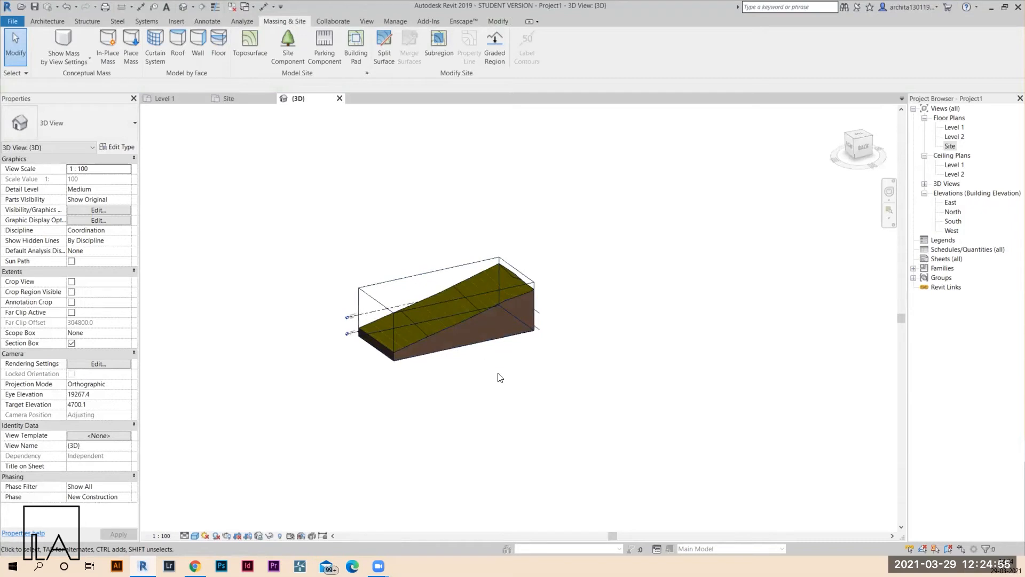
{"action": "middle_click_drag", "start_coordinate": [499, 377], "coordinate": [641, 389], "text": "shift"}
{"action": "scroll", "coordinate": [641, 389], "scroll_direction": "up", "scroll_amount": 2}
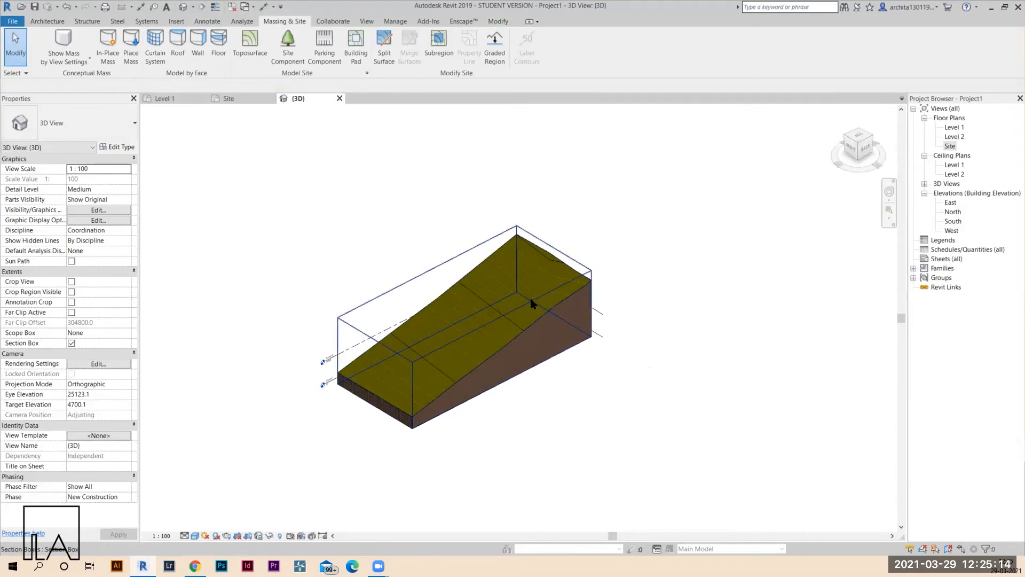
- In Site Settings, change the shading color of the Earth section cut material to RGB 189-166-151 and apply it
{"action": "left_click", "coordinate": [368, 73]}
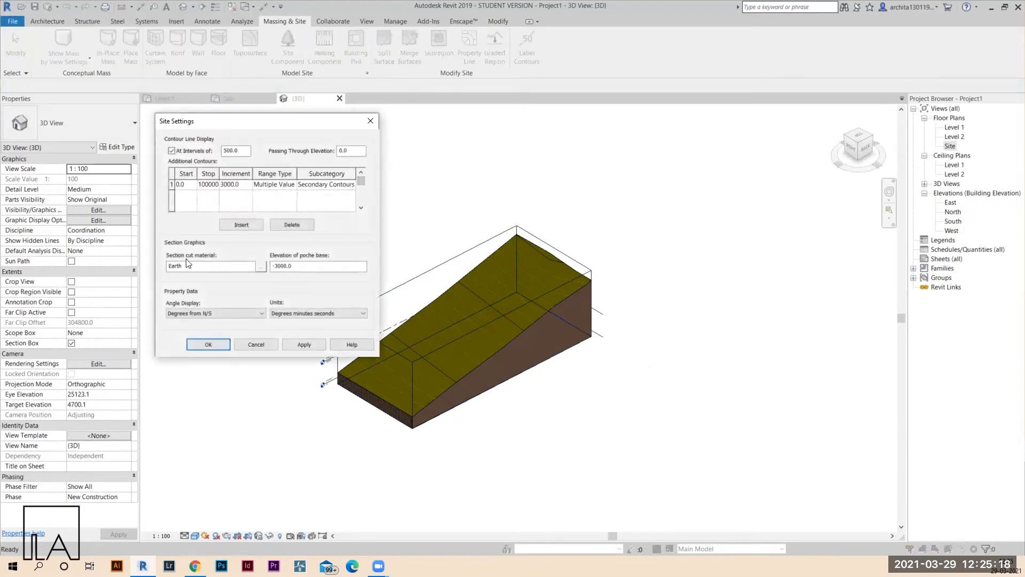
{"action": "left_click", "coordinate": [263, 267]}
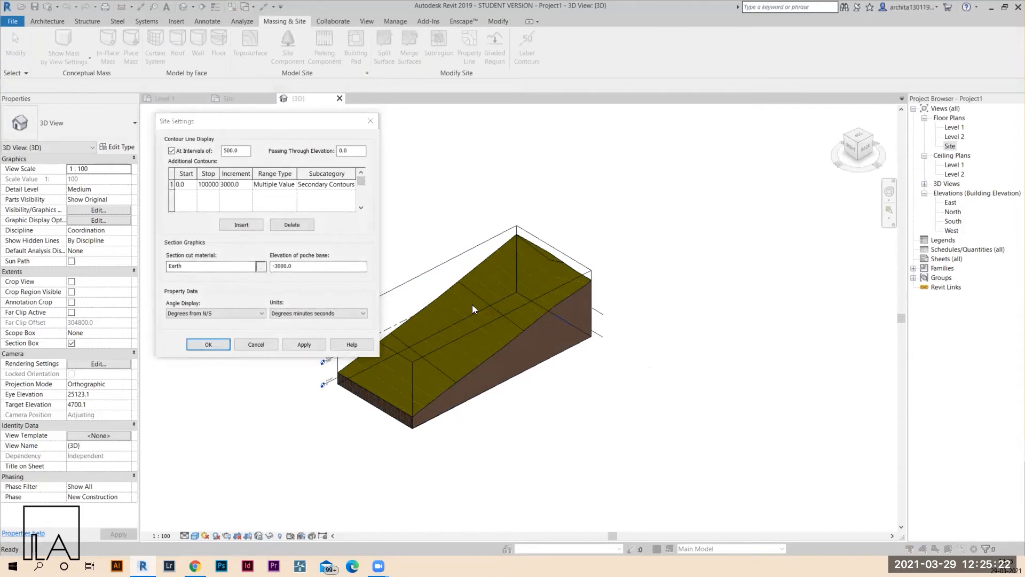
{"action": "scroll", "coordinate": [310, 224], "scroll_direction": "down", "scroll_amount": 6}
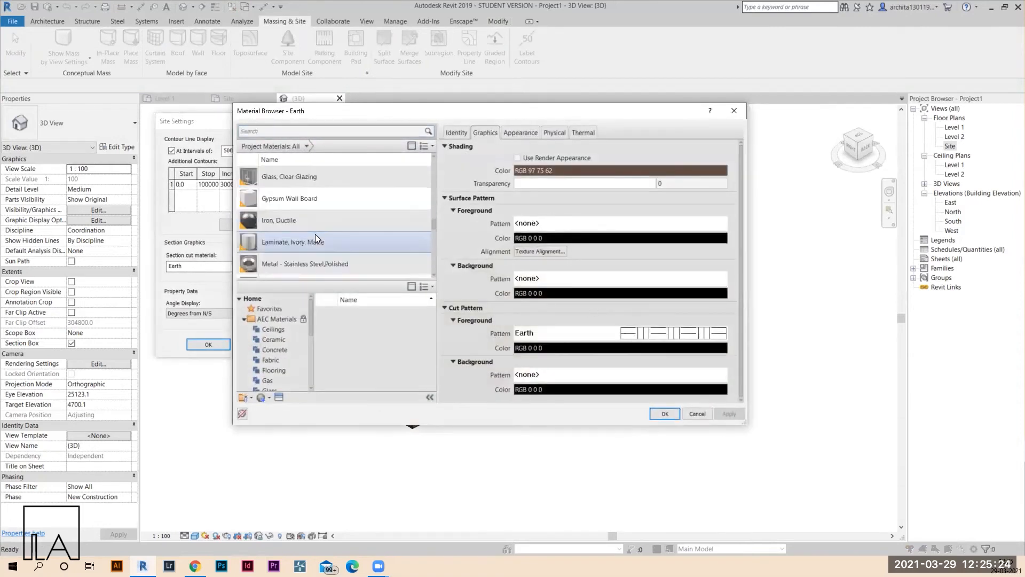
{"action": "scroll", "coordinate": [321, 236], "scroll_direction": "up", "scroll_amount": 6}
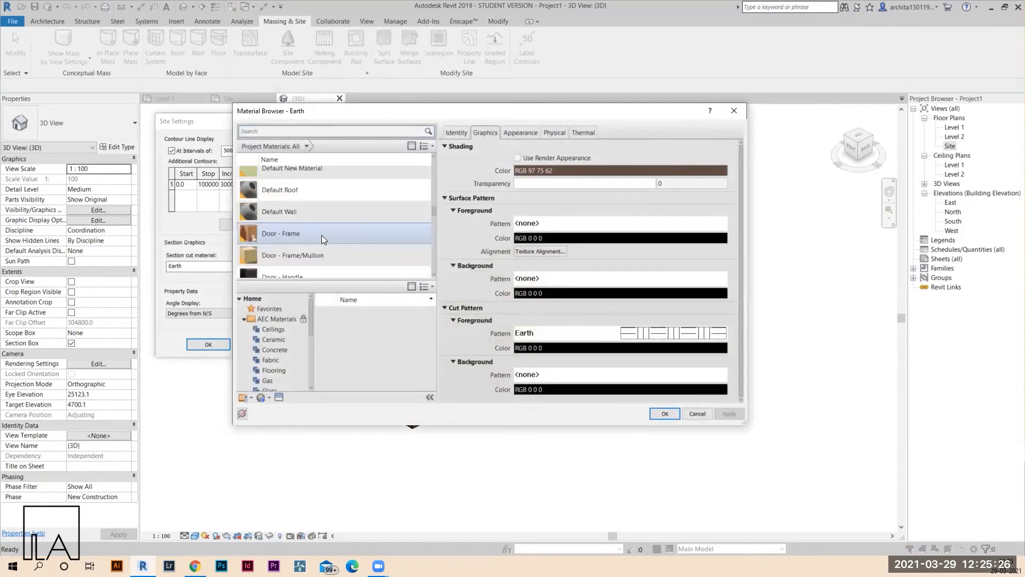
{"action": "left_click", "coordinate": [551, 170]}
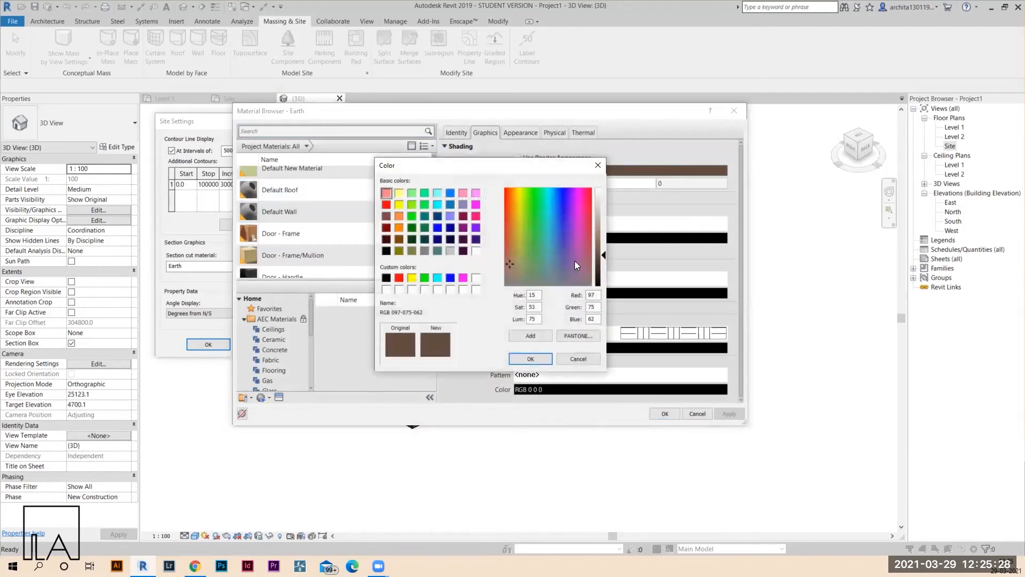
{"action": "left_click_drag", "start_coordinate": [605, 256], "coordinate": [601, 220]}
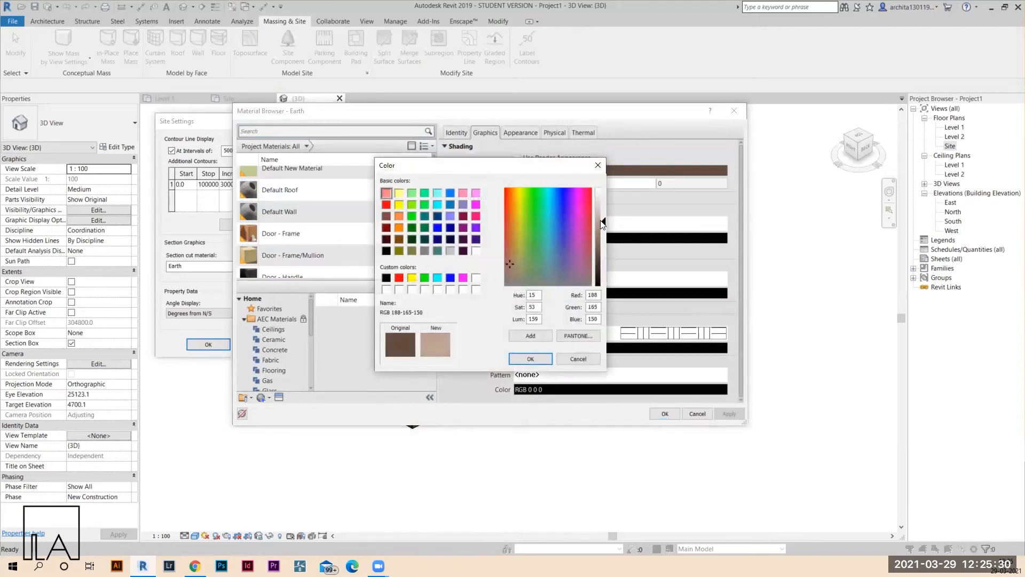
{"action": "left_click", "coordinate": [530, 356]}
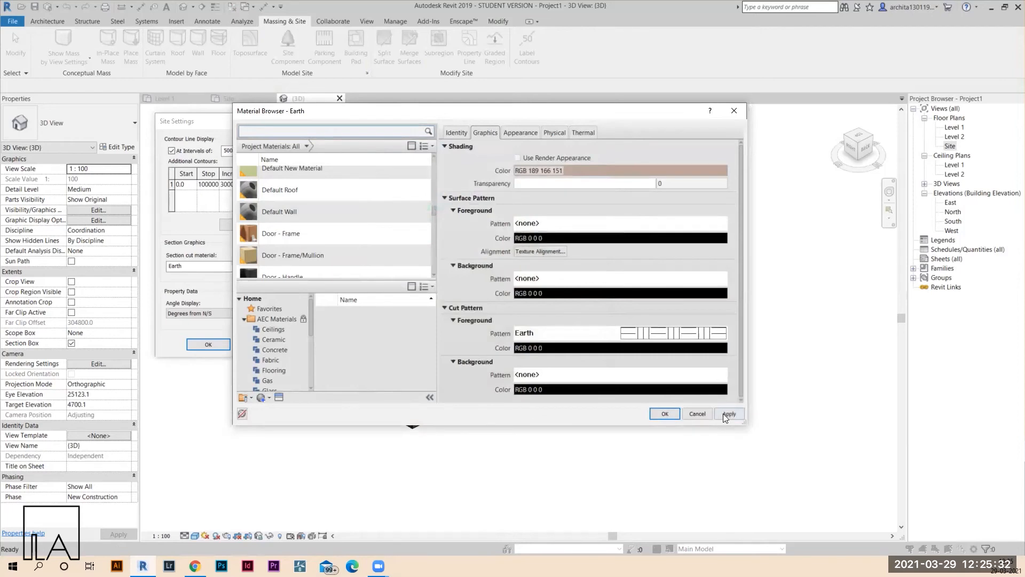
{"action": "left_click", "coordinate": [664, 415]}
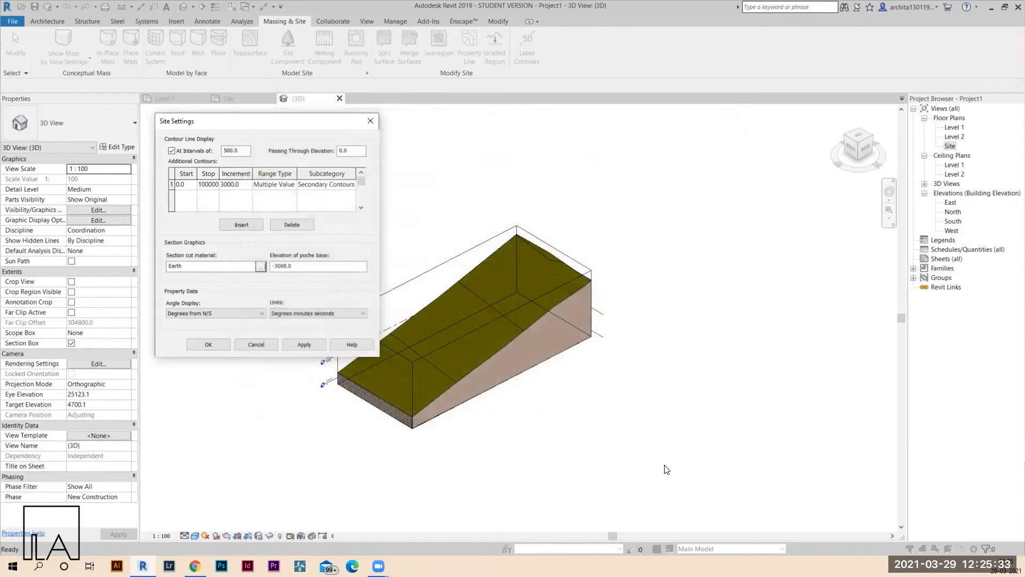
{"action": "left_click", "coordinate": [208, 345]}
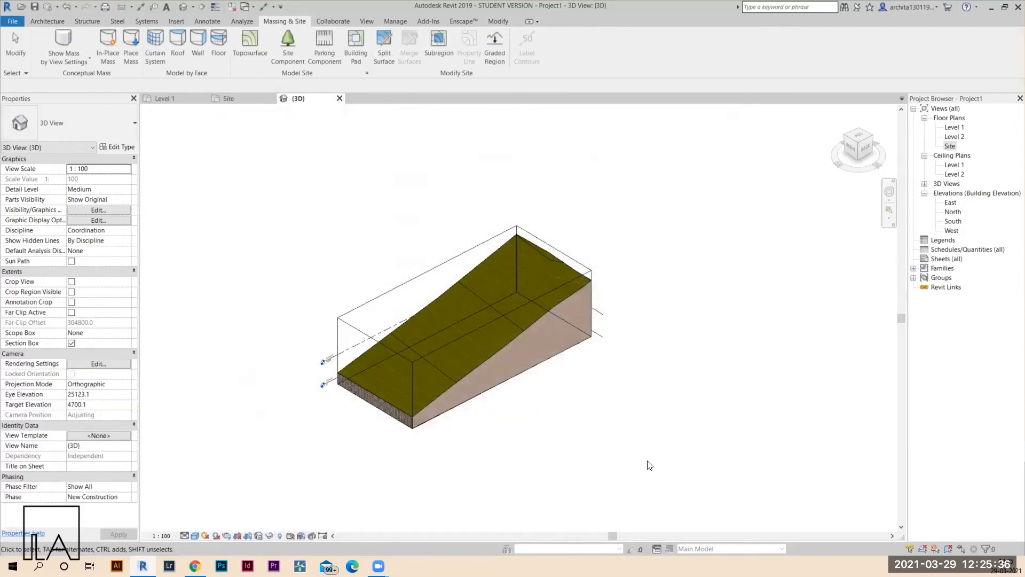
- Hide the section box outline in the 3D view so only the cut terrain block shows
{"action": "middle_click_drag", "start_coordinate": [650, 465], "coordinate": [596, 396], "text": "shift"}
{"action": "scroll", "coordinate": [559, 434], "scroll_direction": "up", "scroll_amount": 5}
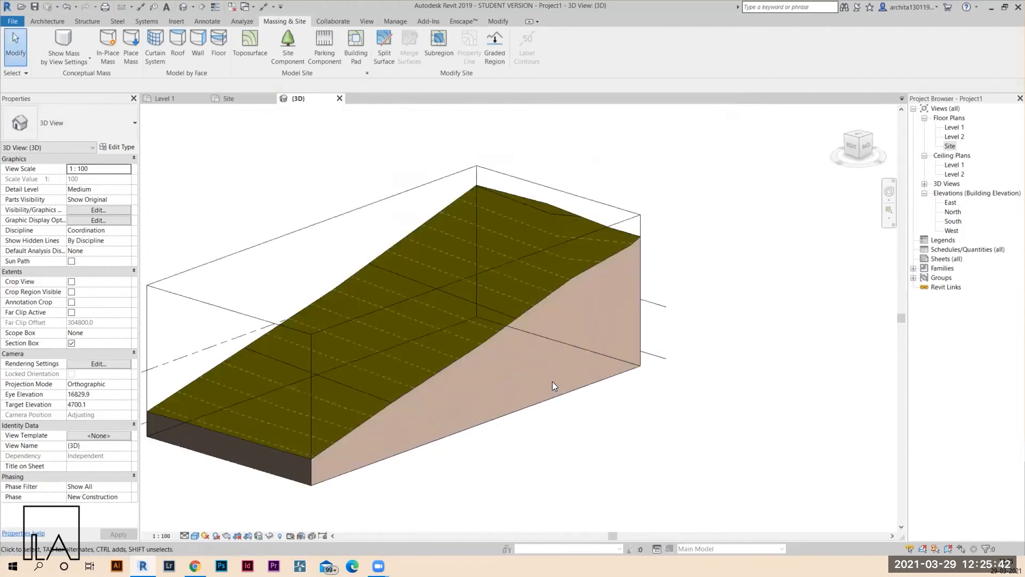
{"action": "left_click", "coordinate": [540, 226]}
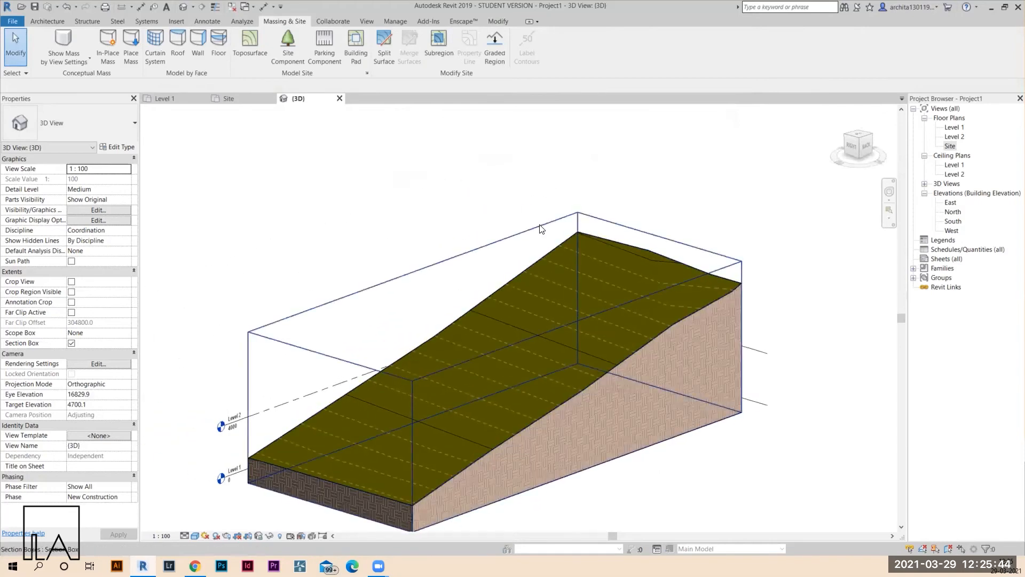
{"action": "key", "text": "e"}
{"action": "key", "text": "h"}
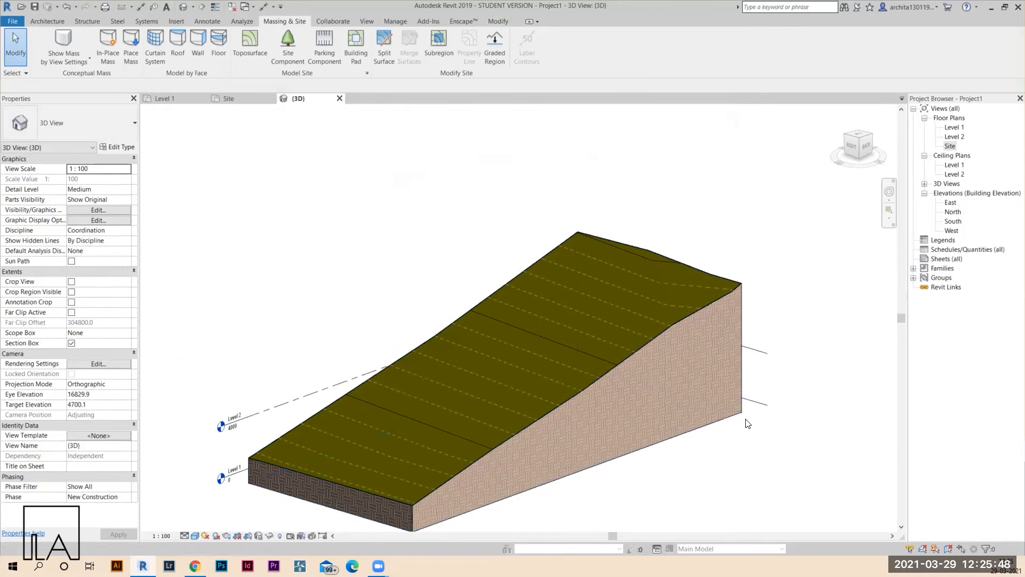
- Check the cut terrain block from above and the side, and turn off the section box
{"action": "middle_click_drag", "start_coordinate": [730, 459], "coordinate": [744, 403]}
{"action": "scroll", "coordinate": [558, 414], "scroll_direction": "up", "scroll_amount": 1}
{"action": "middle_click_drag", "start_coordinate": [568, 420], "coordinate": [608, 427]}
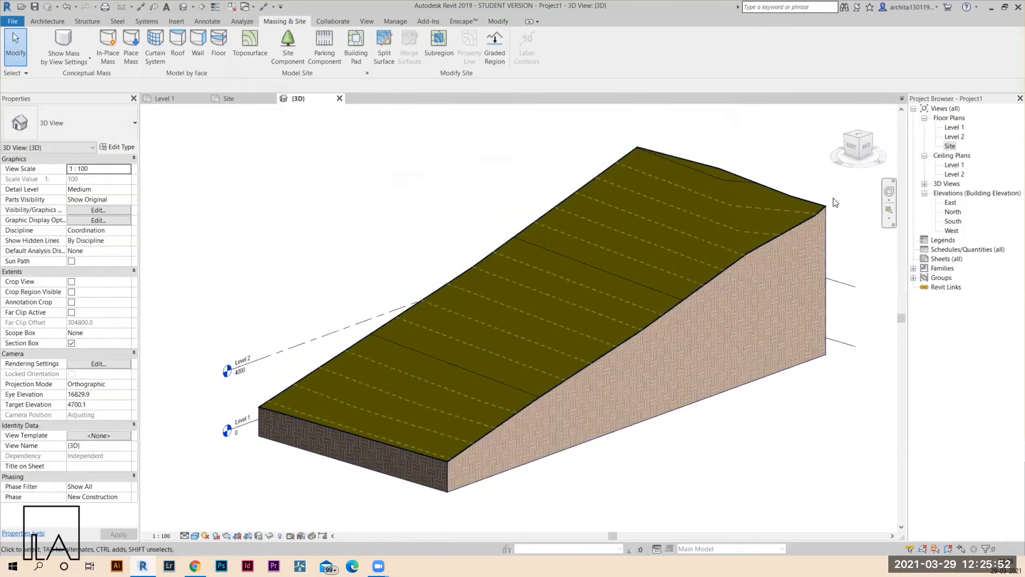
{"action": "left_click", "coordinate": [860, 141]}
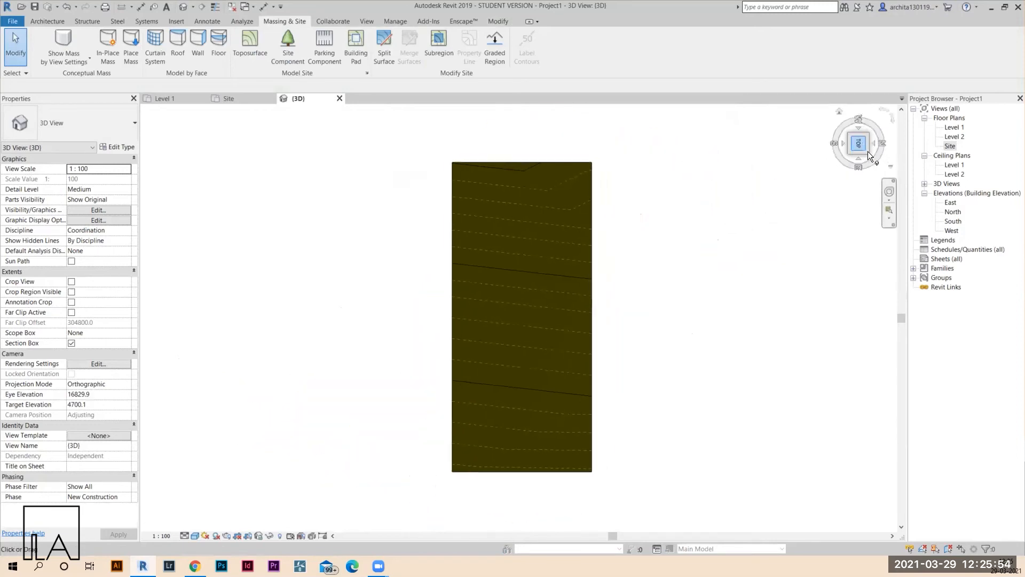
{"action": "left_click_drag", "start_coordinate": [870, 152], "coordinate": [677, 420]}
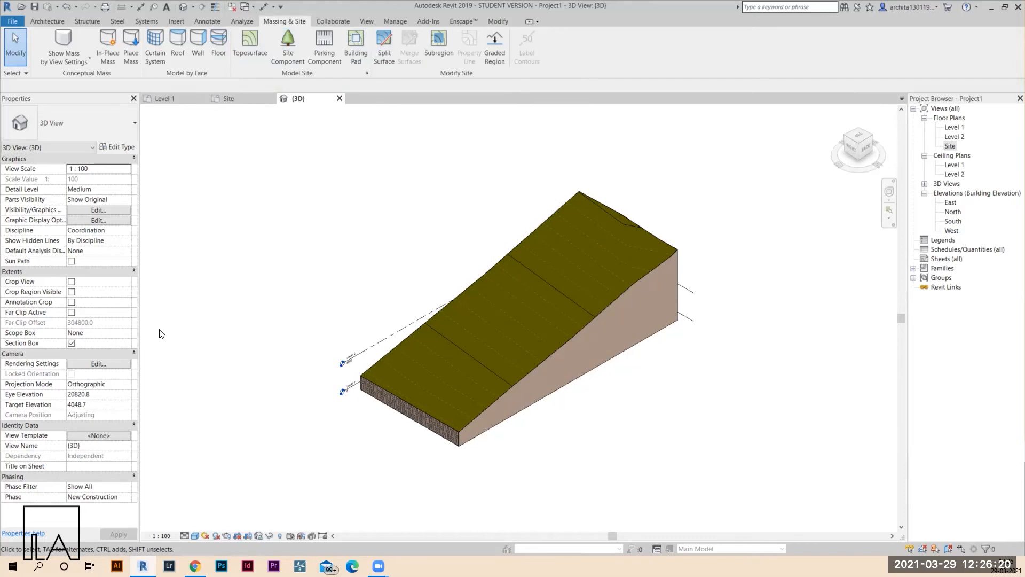
{"action": "left_click", "coordinate": [72, 343]}
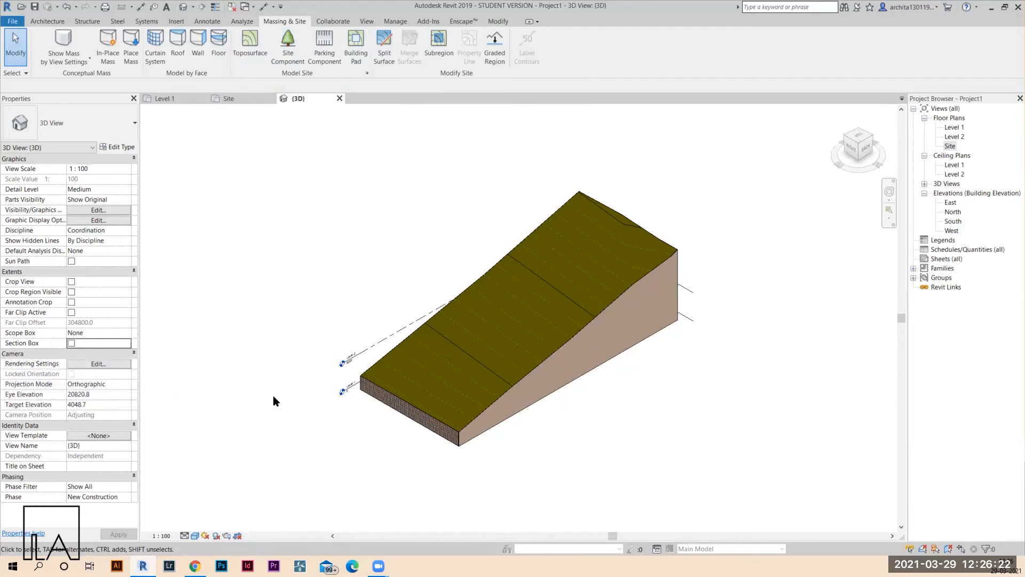
{"action": "middle_click_drag", "start_coordinate": [548, 345], "coordinate": [712, 434], "text": "shift"}
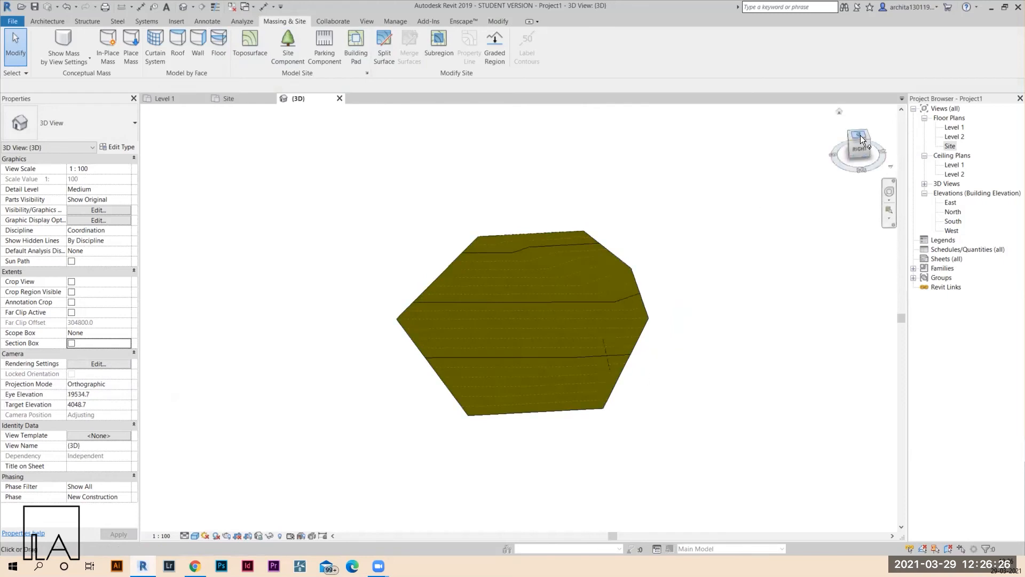
- From the top view, split the toposurface with a rectangle of about 646 m² running from its upper edge to its lower edge
{"action": "left_click", "coordinate": [860, 136]}
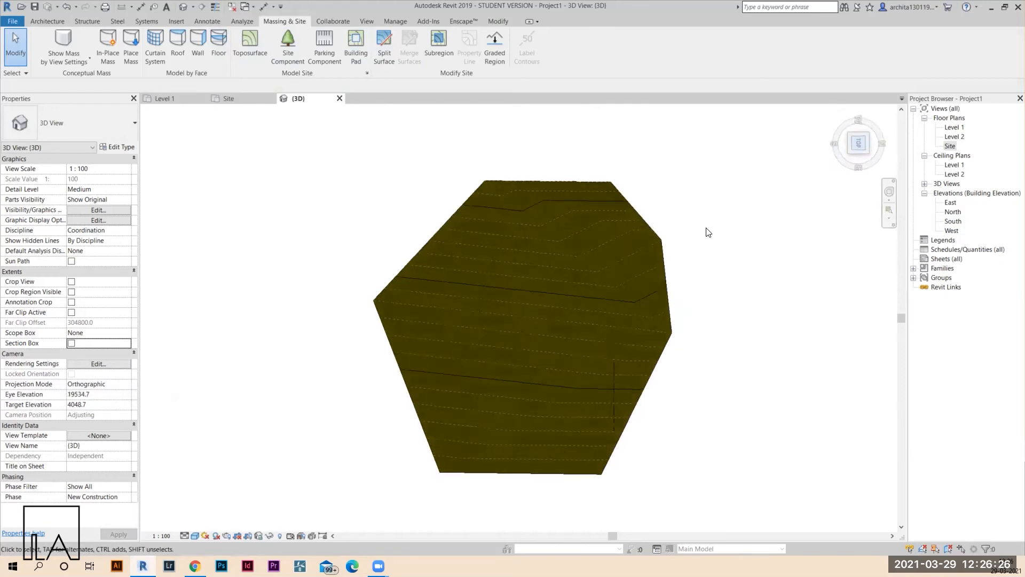
{"action": "left_click", "coordinate": [380, 42]}
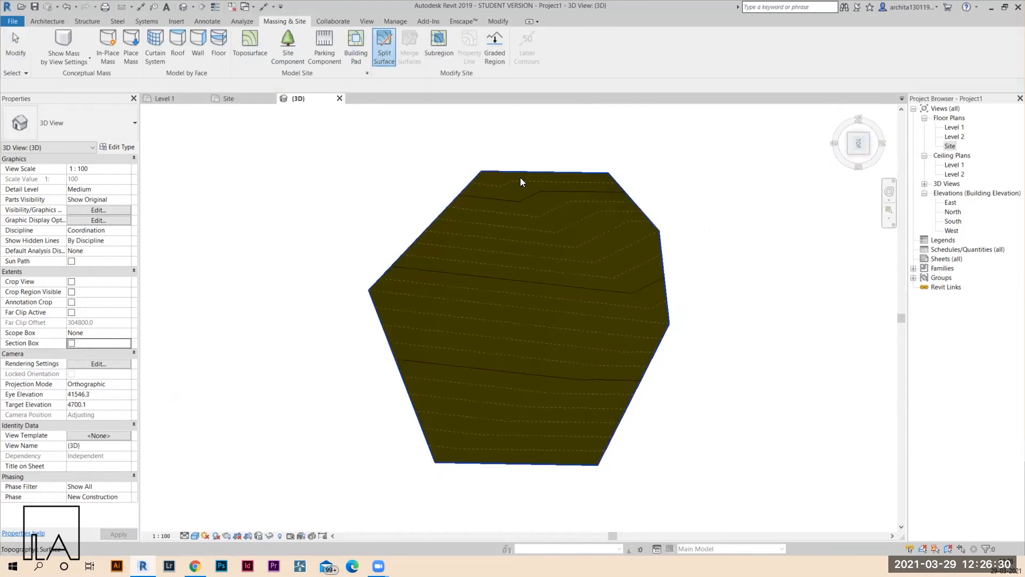
{"action": "left_click", "coordinate": [534, 191]}
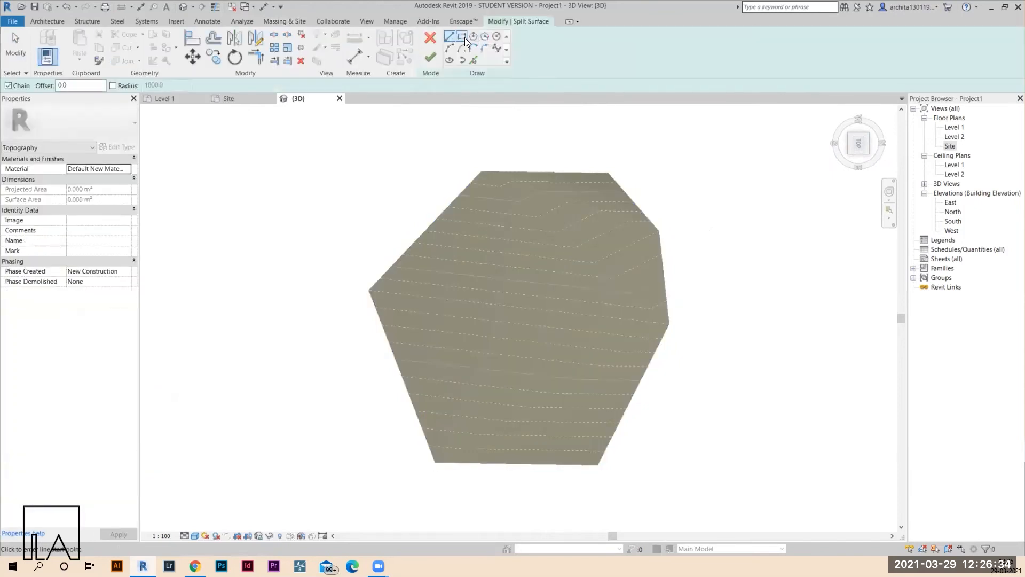
{"action": "left_click", "coordinate": [463, 36]}
{"action": "left_click", "coordinate": [479, 191]}
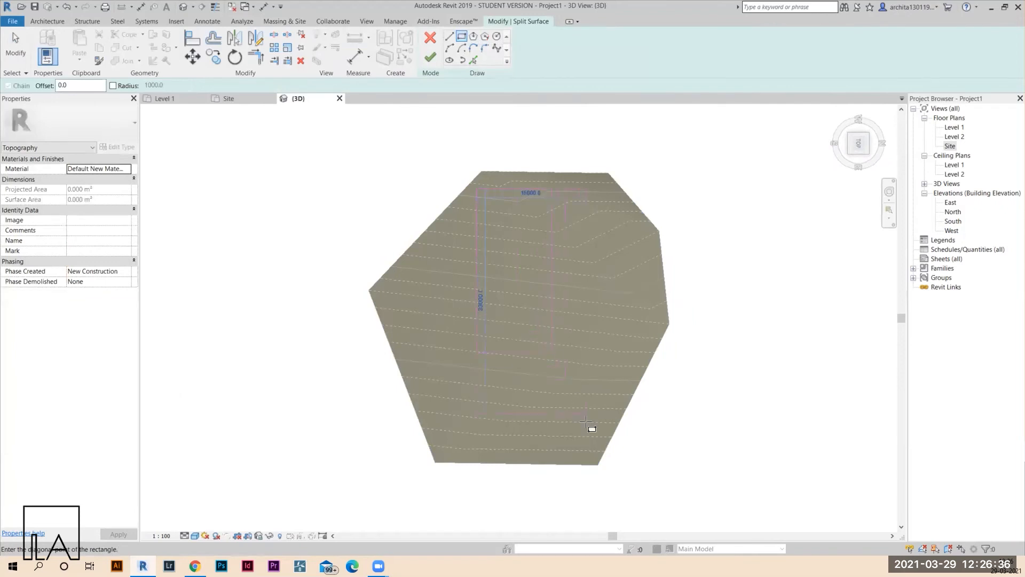
{"action": "left_click", "coordinate": [595, 446]}
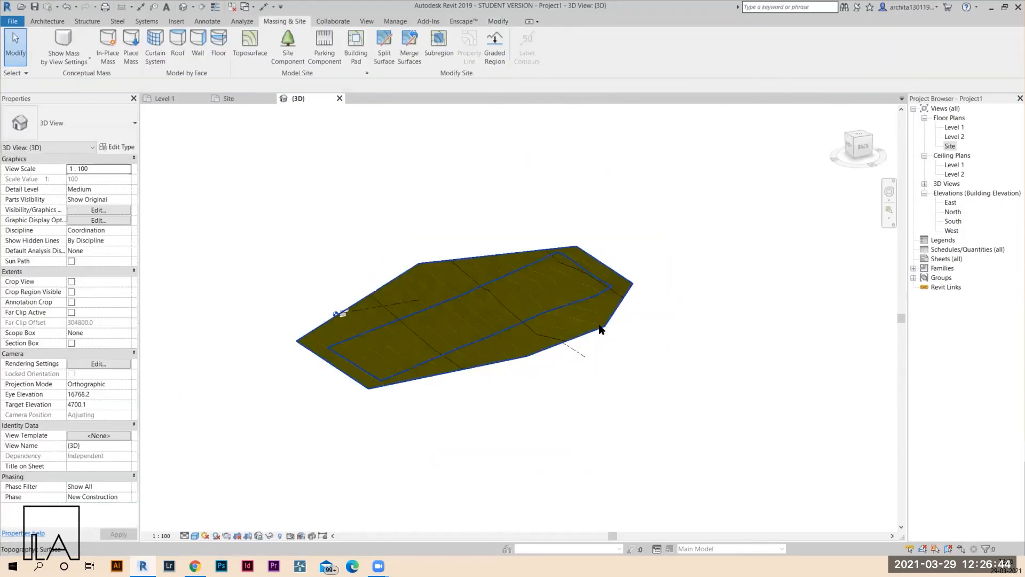
- Check both parts of the split toposurface and delete the outer part around the rectangular strip
{"action": "middle_click_drag", "start_coordinate": [595, 325], "coordinate": [530, 238], "text": "shift"}
{"action": "left_click", "coordinate": [530, 238]}
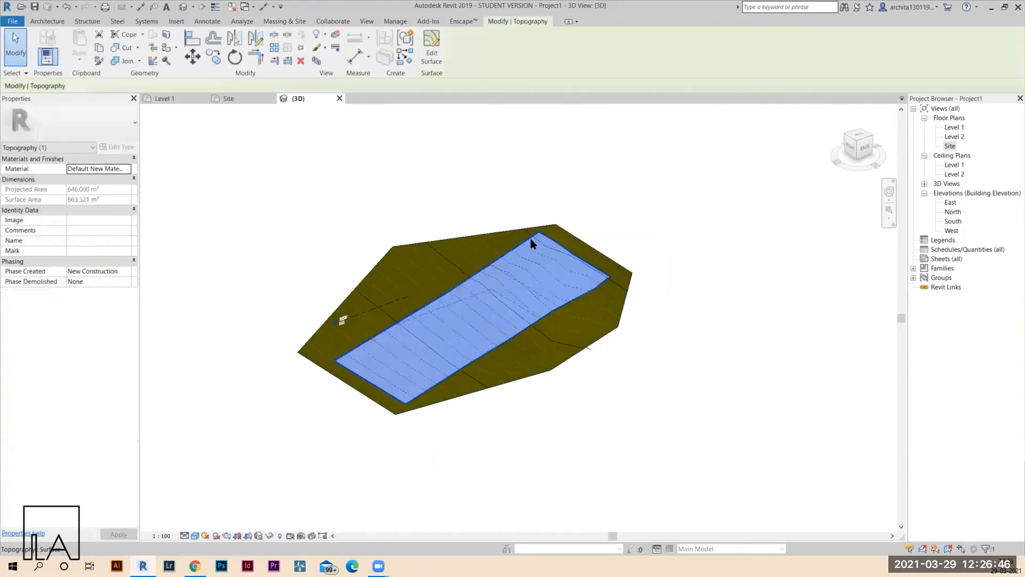
{"action": "left_click", "coordinate": [448, 236]}
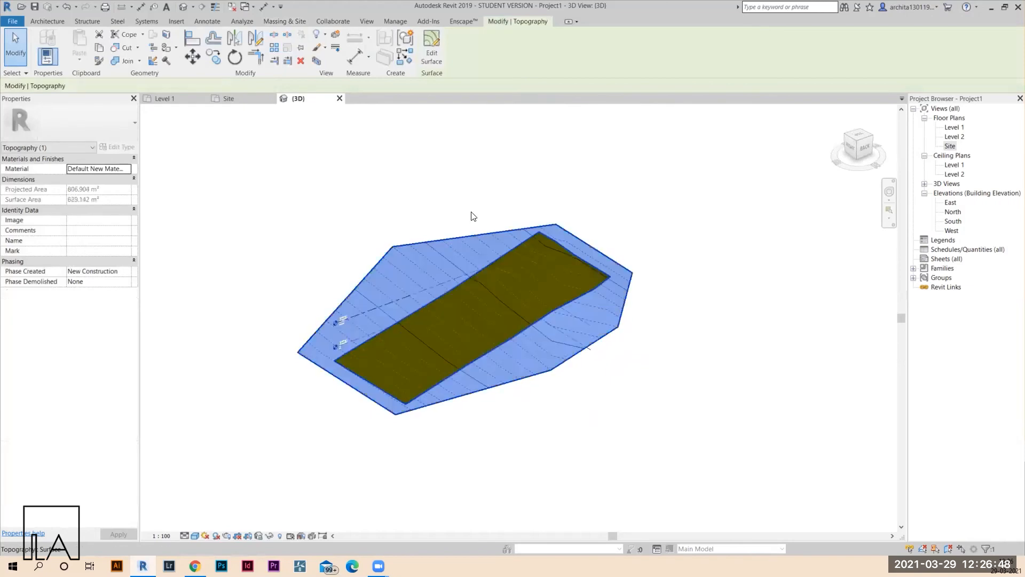
{"action": "left_click", "coordinate": [485, 209]}
{"action": "middle_click_drag", "start_coordinate": [673, 340], "coordinate": [692, 365]}
{"action": "left_click", "coordinate": [643, 293]}
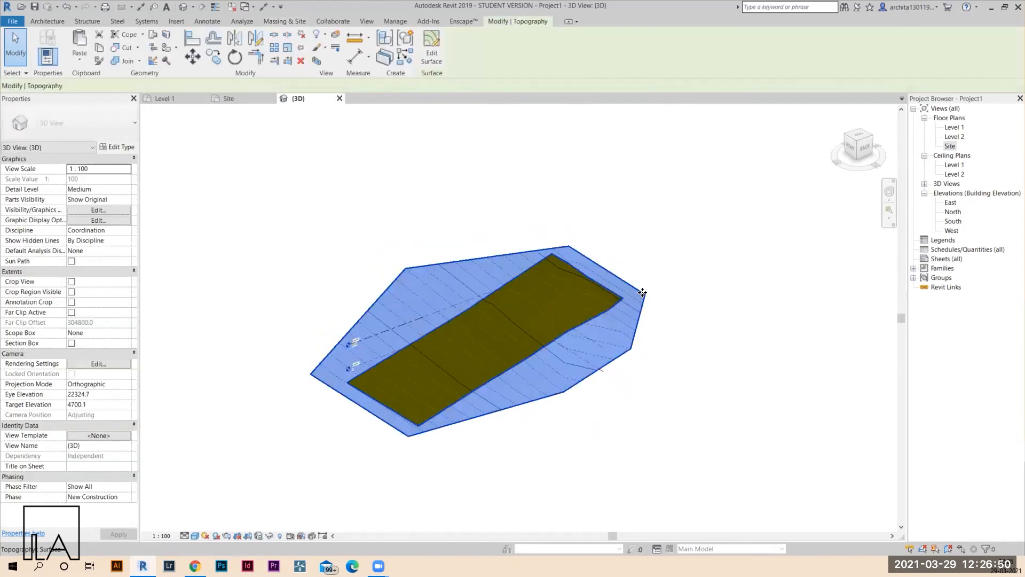
{"action": "key", "text": "Delete"}
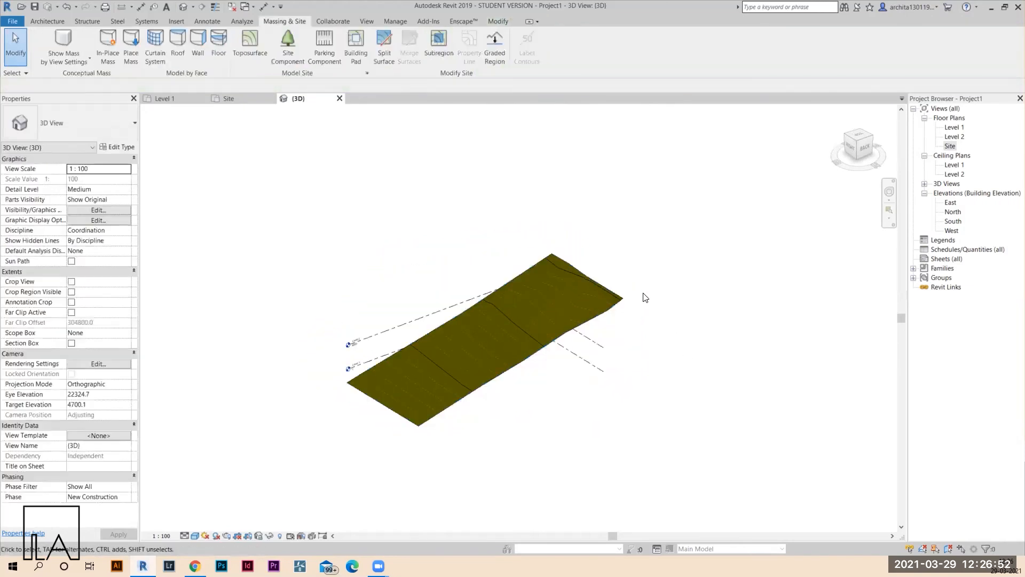
{"action": "middle_click_drag", "start_coordinate": [588, 366], "coordinate": [586, 291], "text": "shift"}
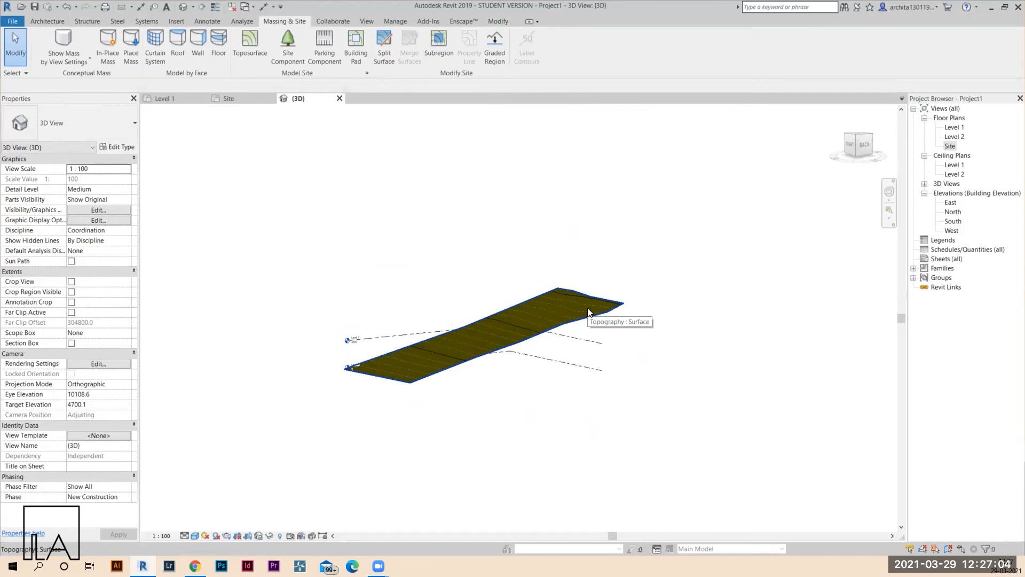
- From the top view, create a subregion from a rectangle about 2430 mm wide running the toposurface's full 38000 mm length beside its long edge
{"action": "middle_click_drag", "start_coordinate": [479, 330], "coordinate": [469, 219], "text": "shift"}
{"action": "middle_click_drag", "start_coordinate": [607, 310], "coordinate": [561, 374], "text": "shift"}
{"action": "left_click", "coordinate": [861, 137]}
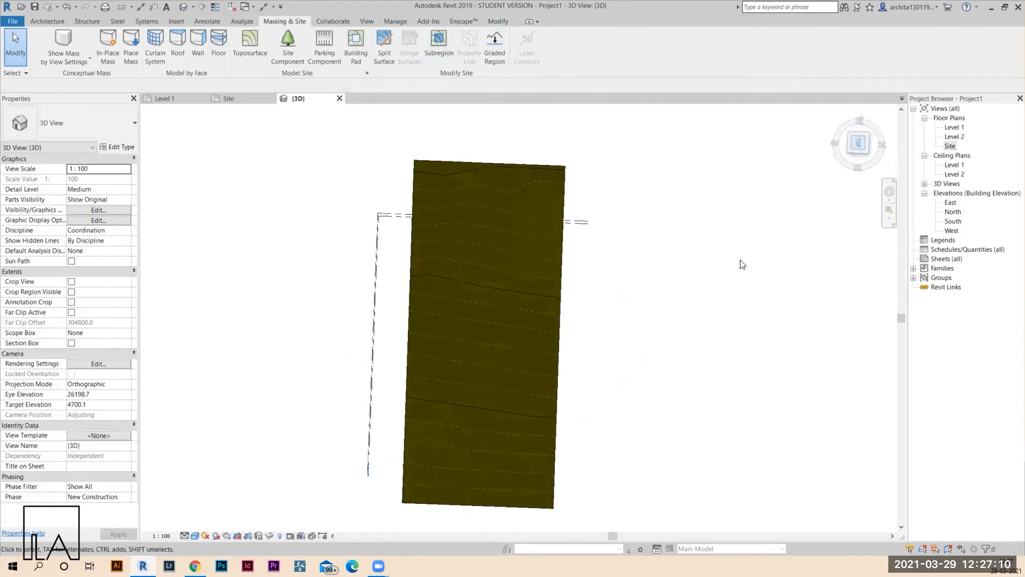
{"action": "left_click", "coordinate": [436, 46]}
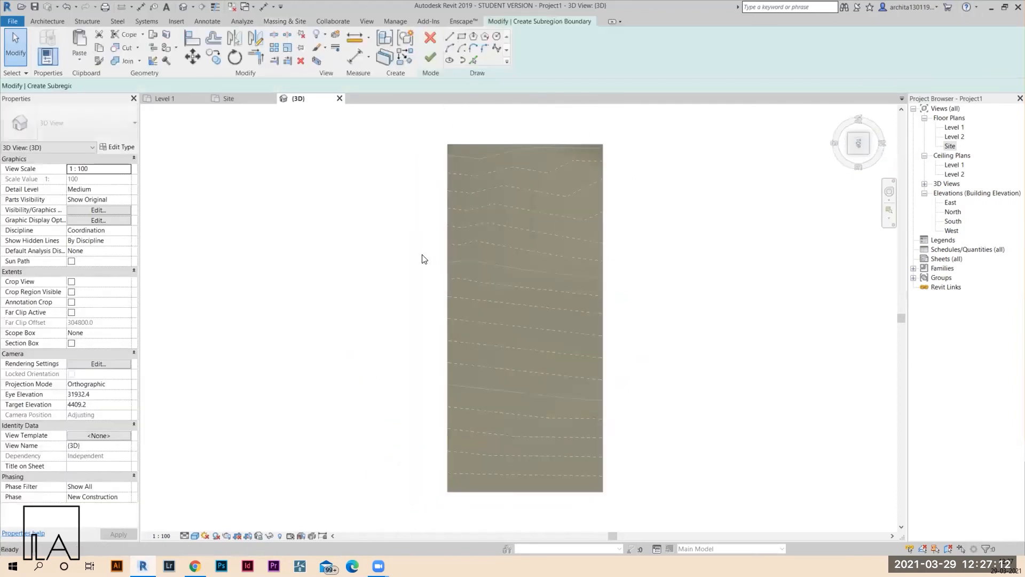
{"action": "left_click", "coordinate": [461, 35]}
{"action": "left_click", "coordinate": [469, 150]}
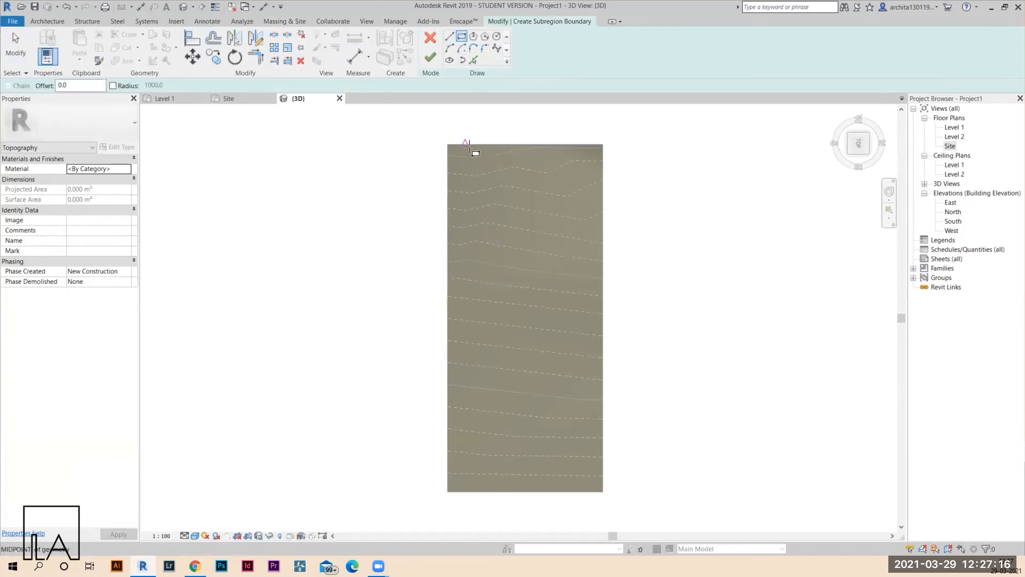
{"action": "left_click", "coordinate": [487, 490]}
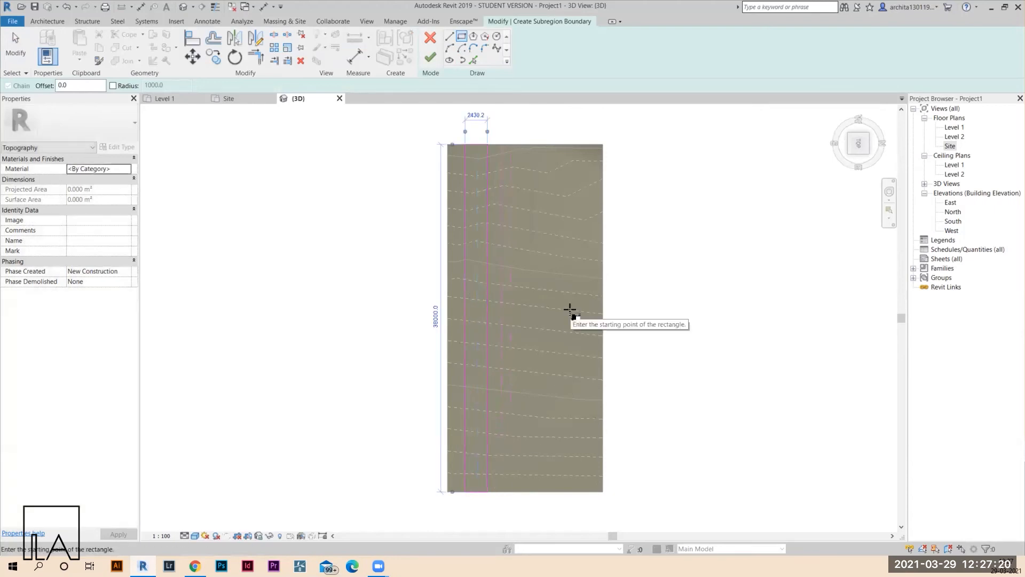
{"action": "key", "text": "Escape"}
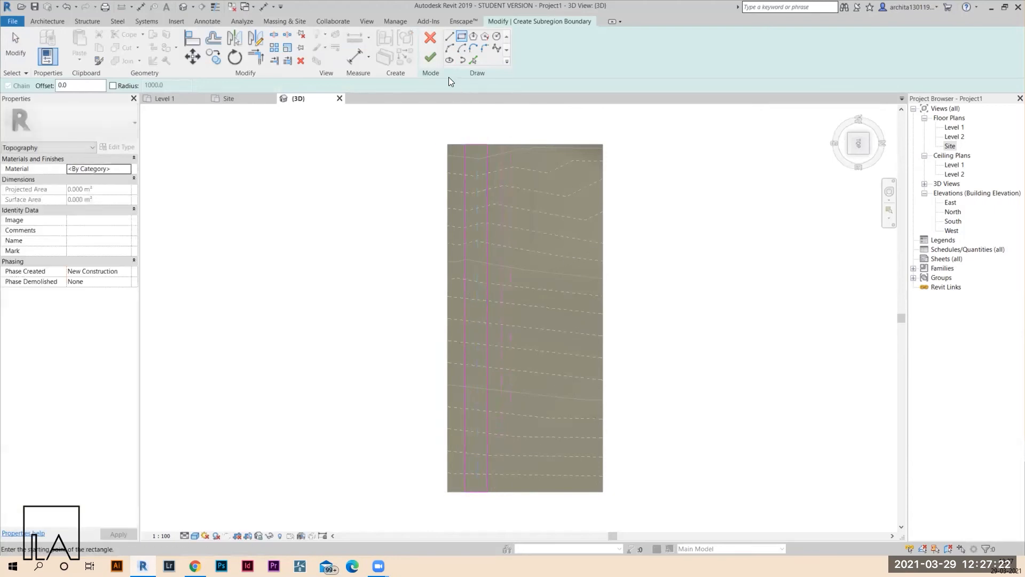
{"action": "left_click", "coordinate": [431, 57]}
{"action": "key", "text": "Escape"}
- Assign the Concrete, Cast In Situ material to the strip-shaped subregion
{"action": "middle_click_drag", "start_coordinate": [657, 444], "coordinate": [560, 348], "text": "shift"}
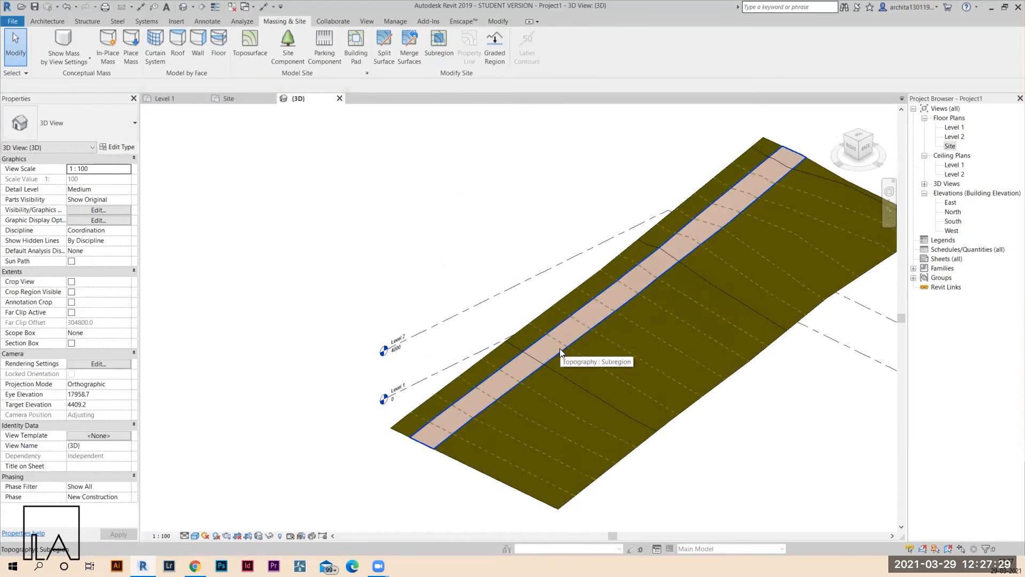
{"action": "scroll", "coordinate": [415, 404], "scroll_direction": "up", "scroll_amount": 5}
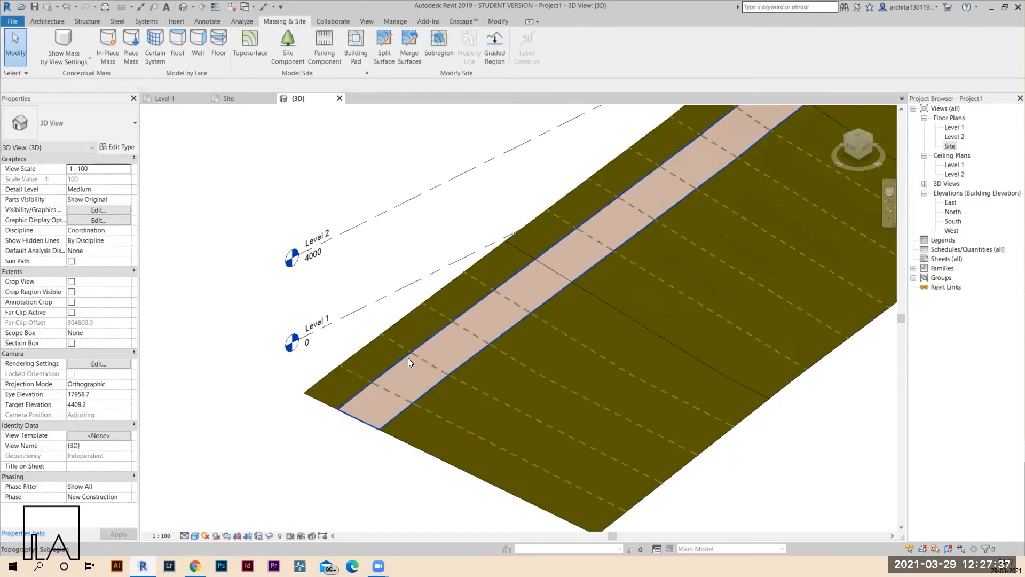
{"action": "middle_click_drag", "start_coordinate": [353, 472], "coordinate": [392, 487]}
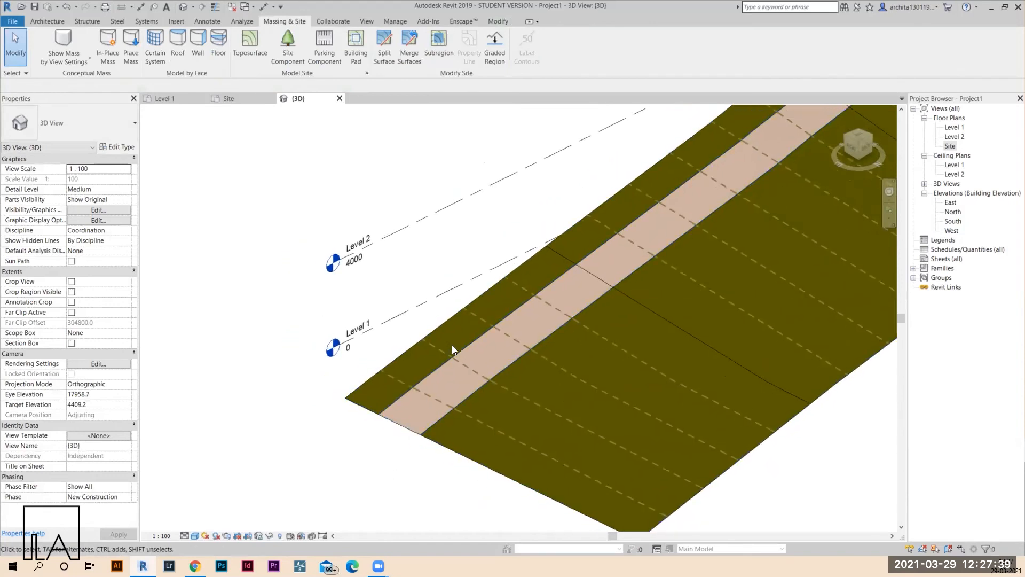
{"action": "left_click", "coordinate": [463, 352]}
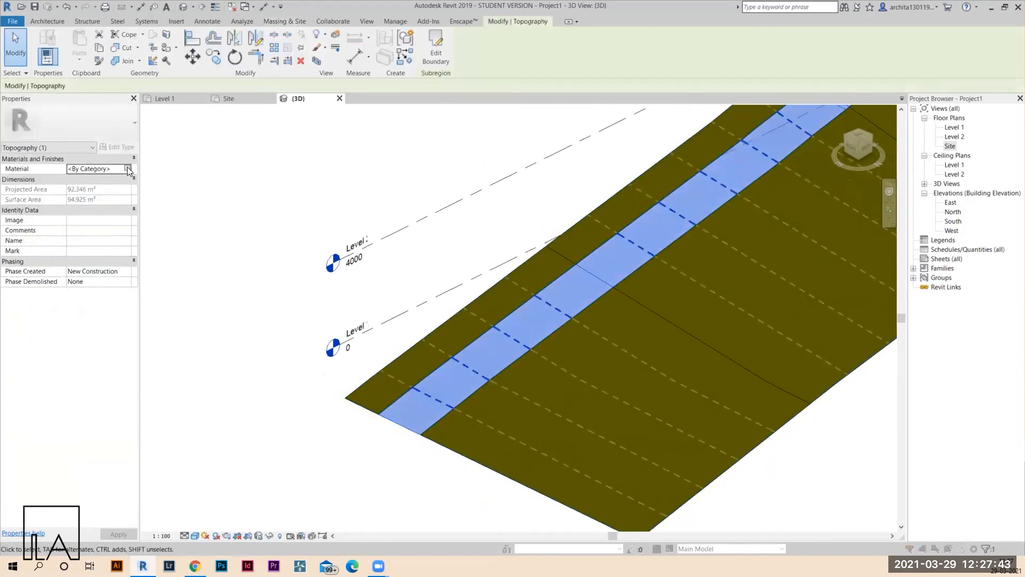
{"action": "left_click", "coordinate": [128, 168]}
{"action": "scroll", "coordinate": [331, 234], "scroll_direction": "down", "scroll_amount": 8}
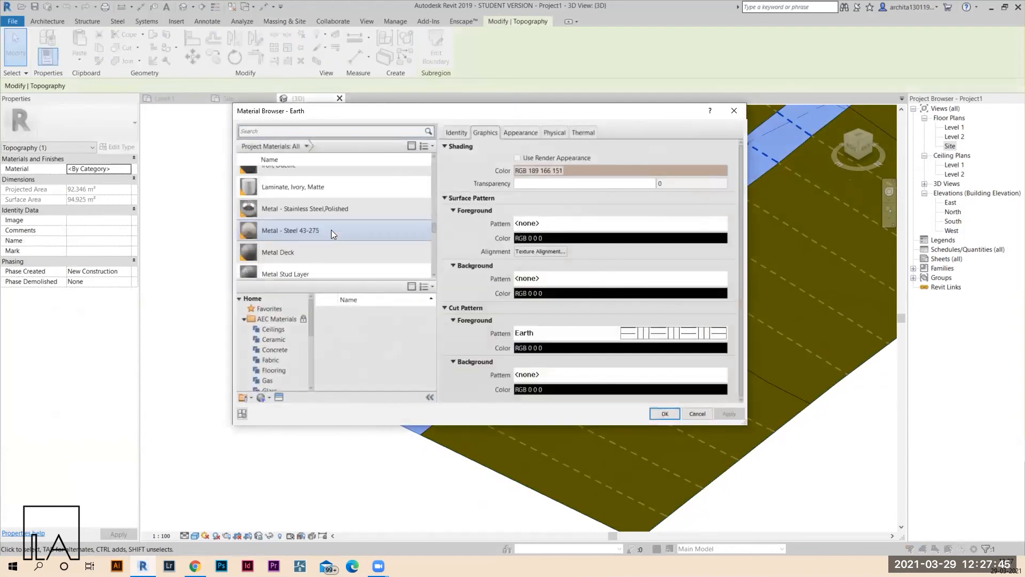
{"action": "scroll", "coordinate": [330, 234], "scroll_direction": "up", "scroll_amount": 10}
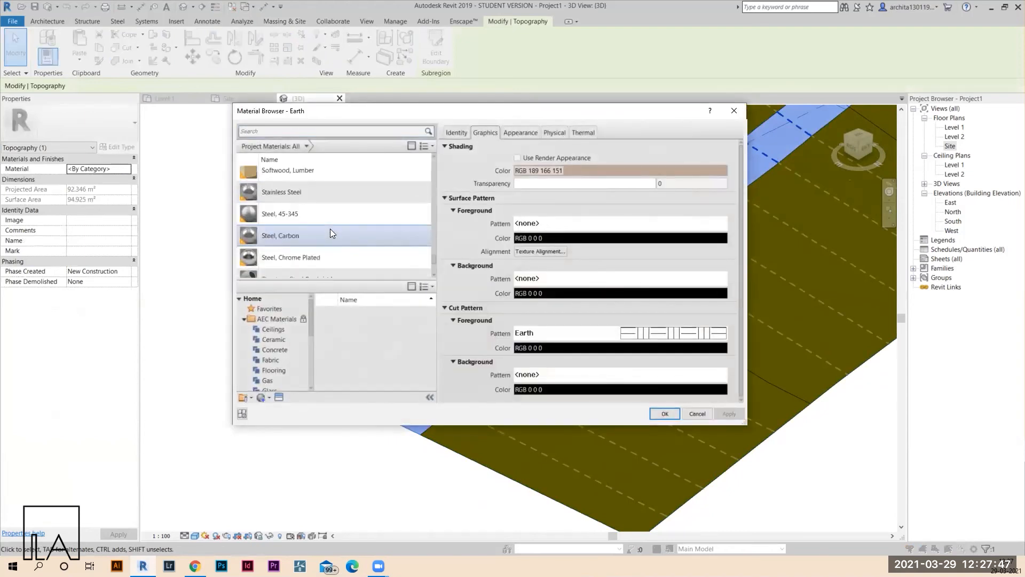
{"action": "scroll", "coordinate": [331, 231], "scroll_direction": "up", "scroll_amount": 4}
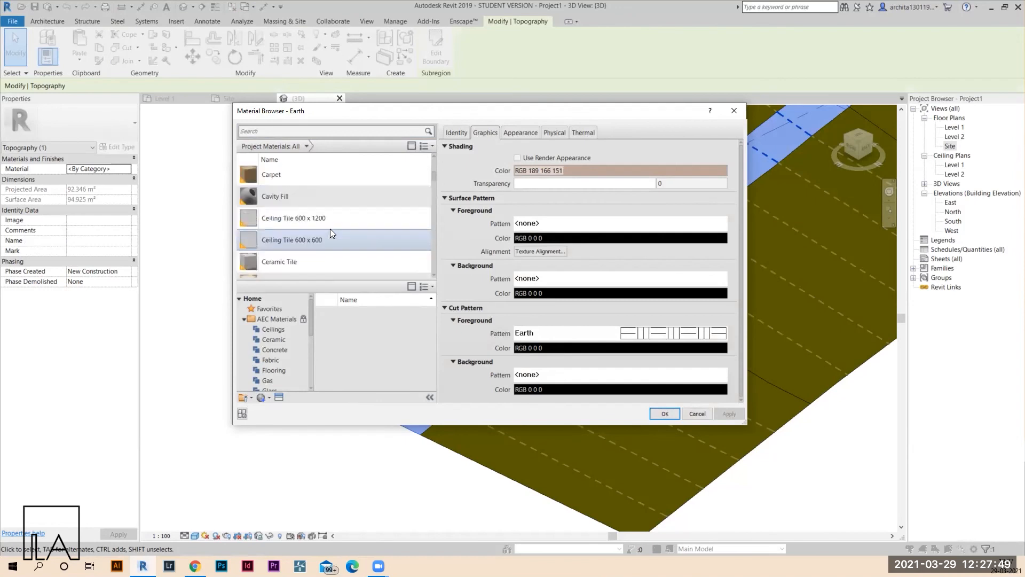
{"action": "scroll", "coordinate": [330, 228], "scroll_direction": "up", "scroll_amount": 3}
{"action": "scroll", "coordinate": [329, 229], "scroll_direction": "down", "scroll_amount": 8}
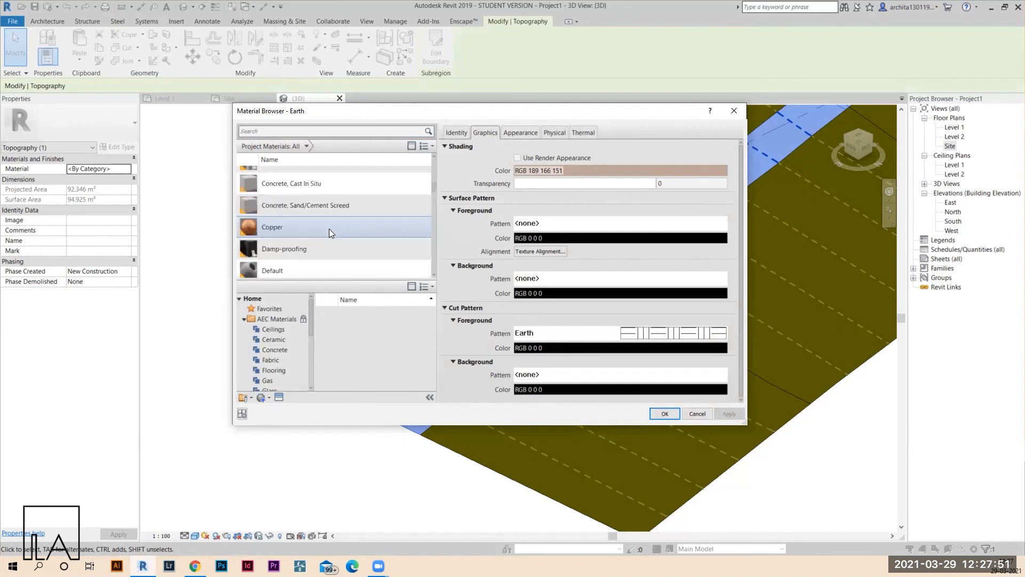
{"action": "left_click", "coordinate": [330, 190]}
{"action": "left_click", "coordinate": [666, 414]}
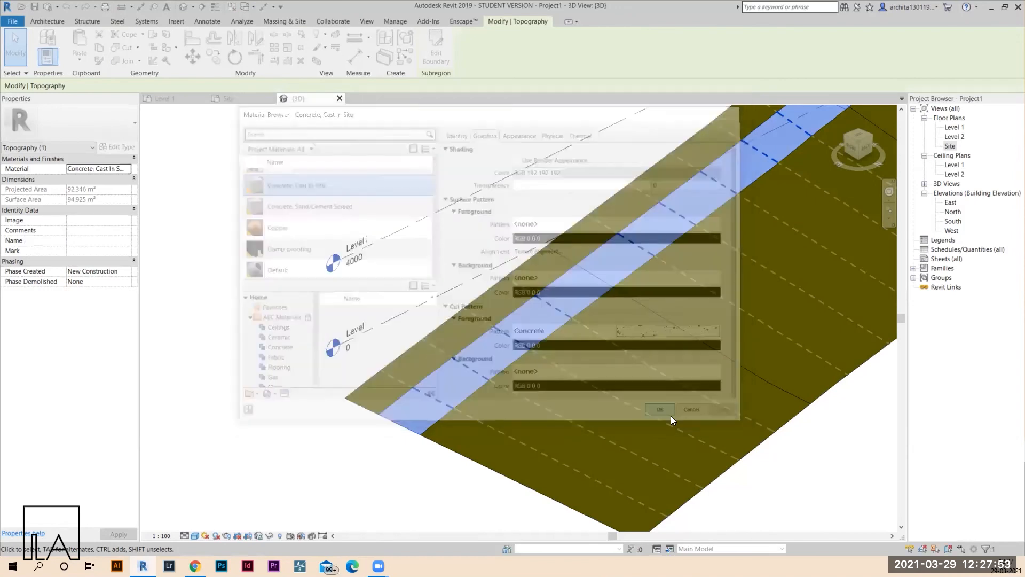
{"action": "left_click", "coordinate": [287, 369]}
- From the top view, create a building pad on Level 1 from a rectangle of about 9000 by 14000 mm beside the concrete strip
{"action": "middle_click_drag", "start_coordinate": [511, 442], "coordinate": [447, 448], "text": "shift"}
{"action": "scroll", "coordinate": [493, 399], "scroll_direction": "down", "scroll_amount": 2}
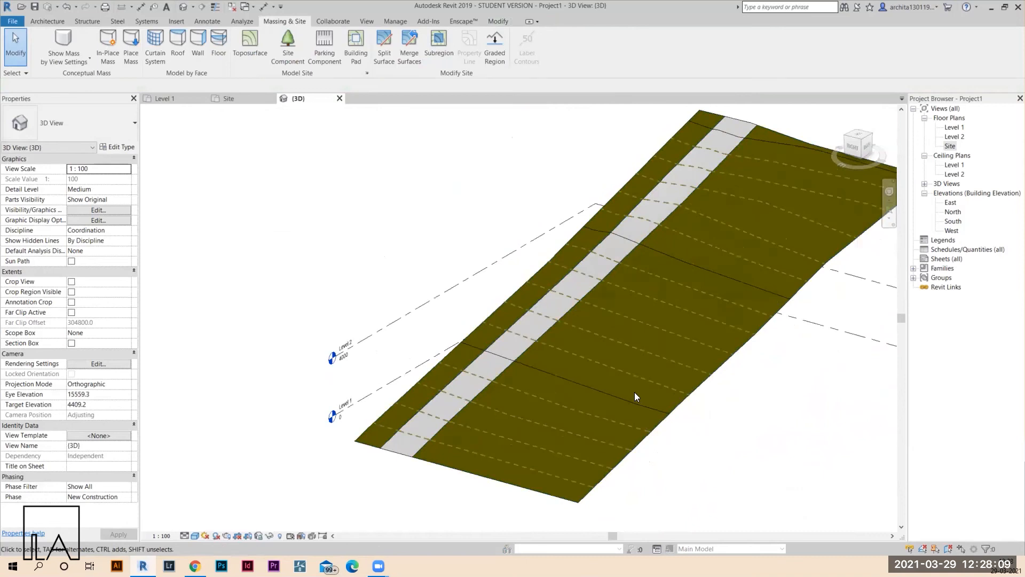
{"action": "scroll", "coordinate": [531, 383], "scroll_direction": "down", "scroll_amount": 3}
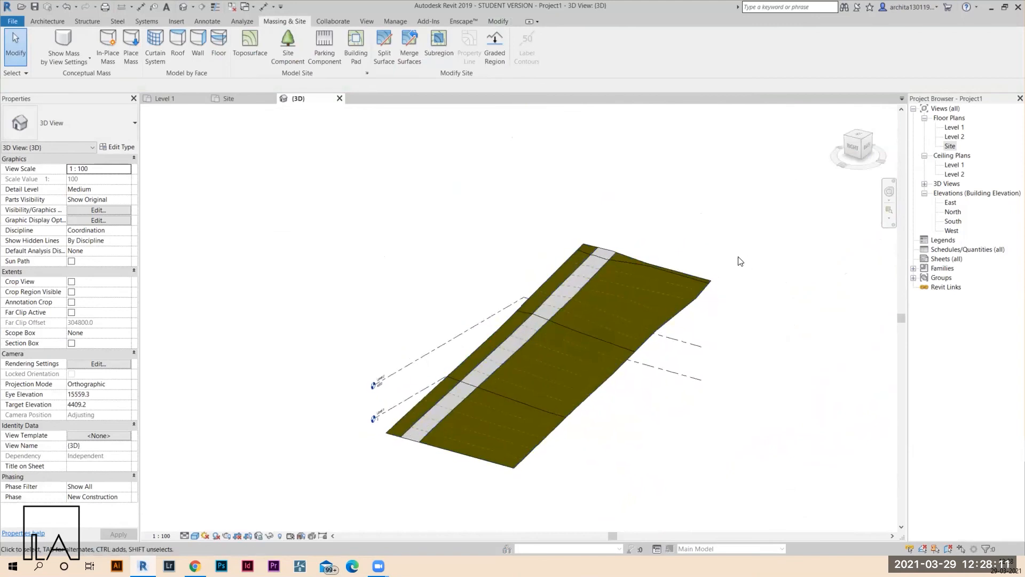
{"action": "left_click", "coordinate": [857, 137]}
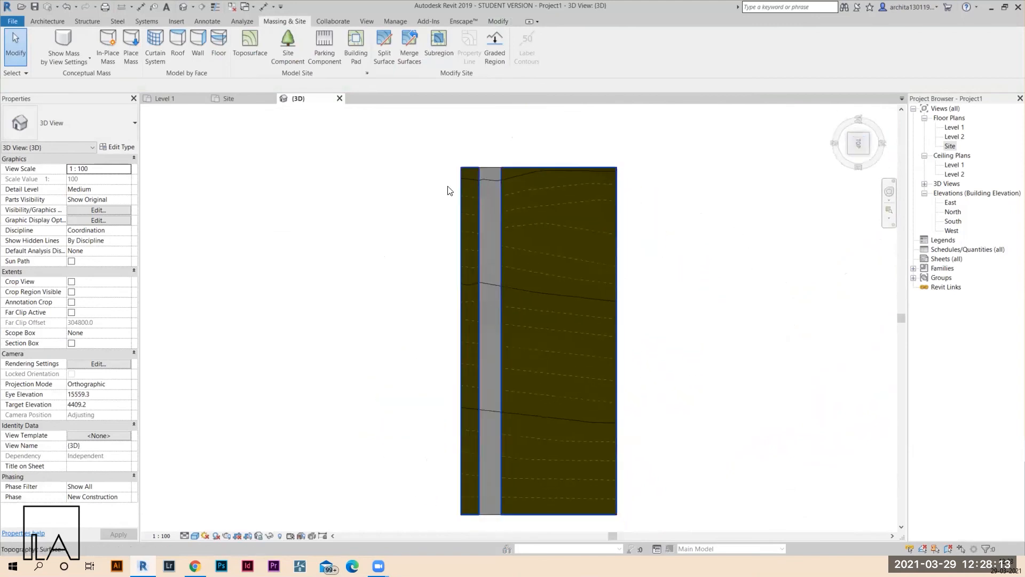
{"action": "left_click", "coordinate": [353, 43]}
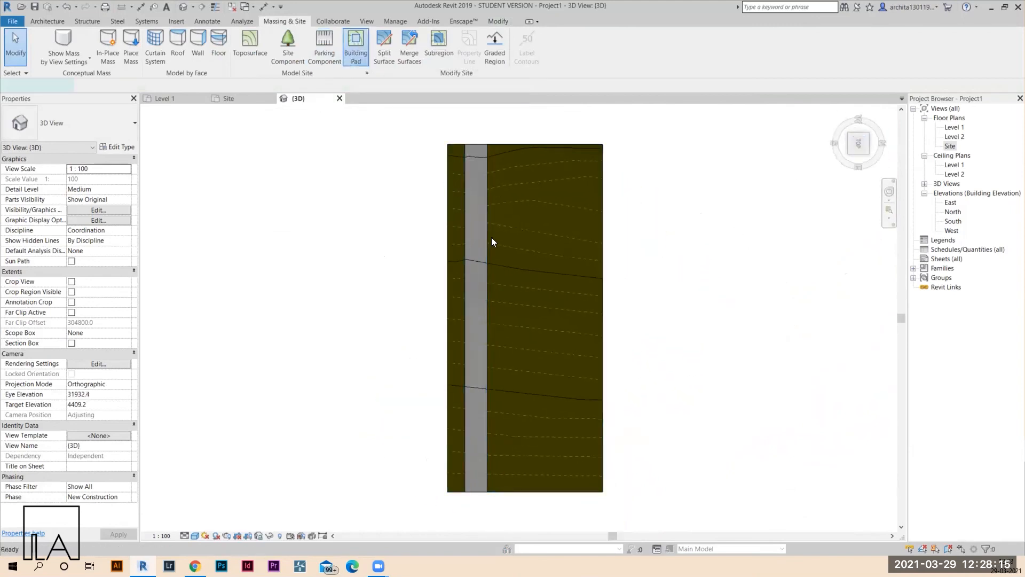
{"action": "left_click", "coordinate": [519, 37]}
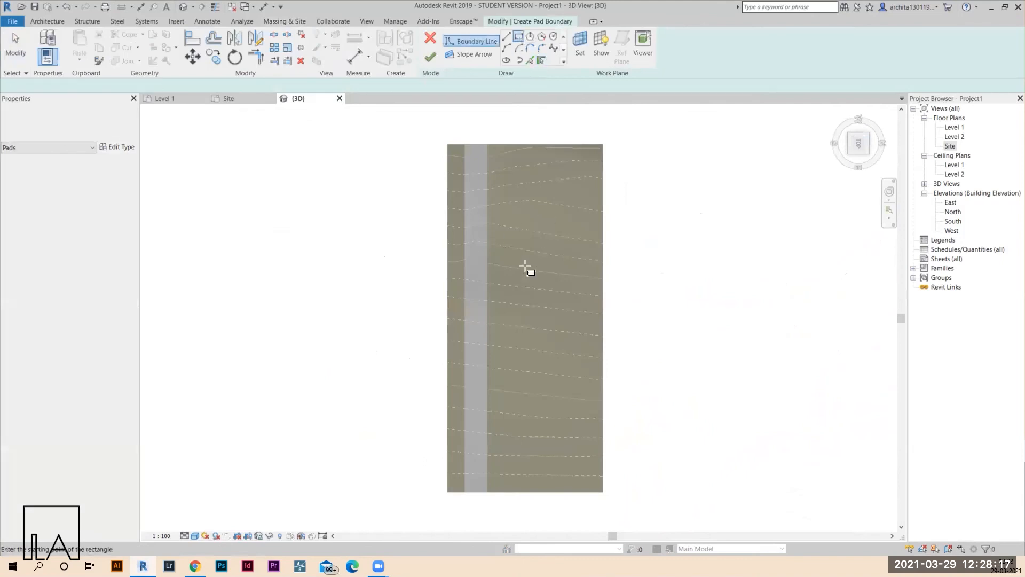
{"action": "left_click", "coordinate": [507, 315]}
{"action": "left_click", "coordinate": [587, 441]}
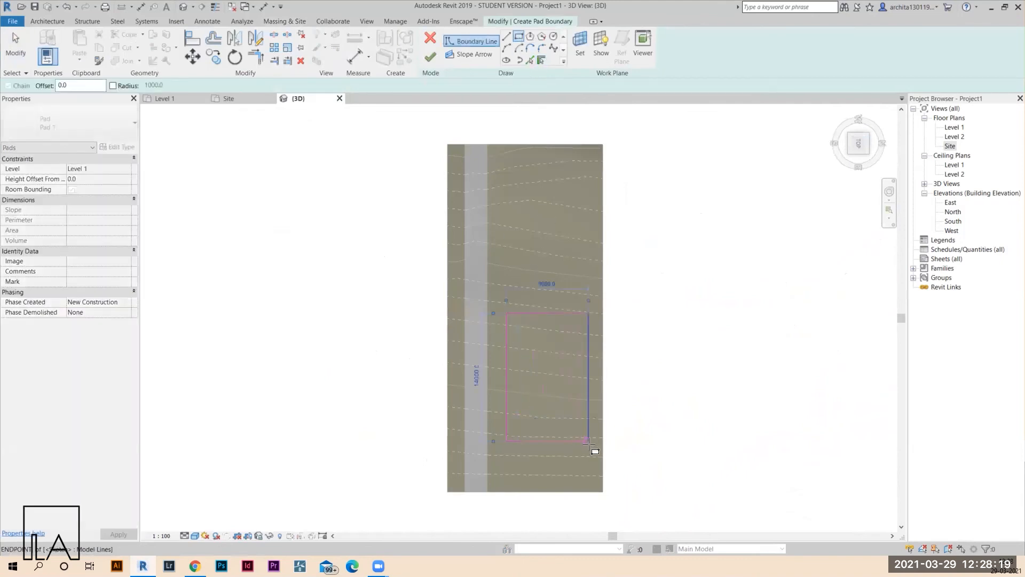
{"action": "left_click", "coordinate": [430, 56]}
{"action": "left_click", "coordinate": [725, 367]}
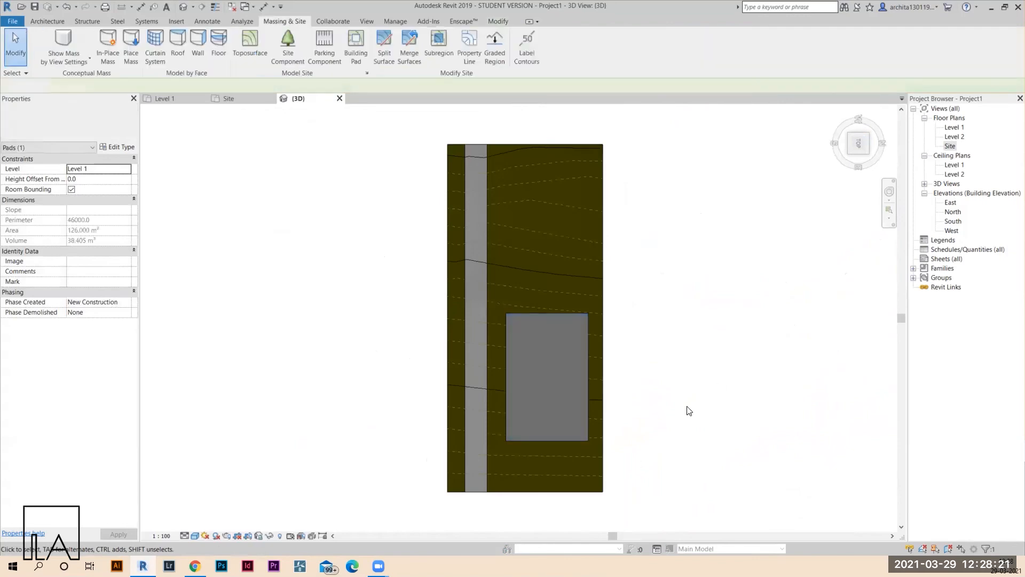
- Set the building pad's height offset from Level 1 to 5000 mm
{"action": "middle_click_drag", "start_coordinate": [689, 410], "coordinate": [479, 146], "text": "shift"}
{"action": "middle_click_drag", "start_coordinate": [507, 329], "coordinate": [484, 360], "text": "shift"}
{"action": "left_click", "coordinate": [484, 359]}
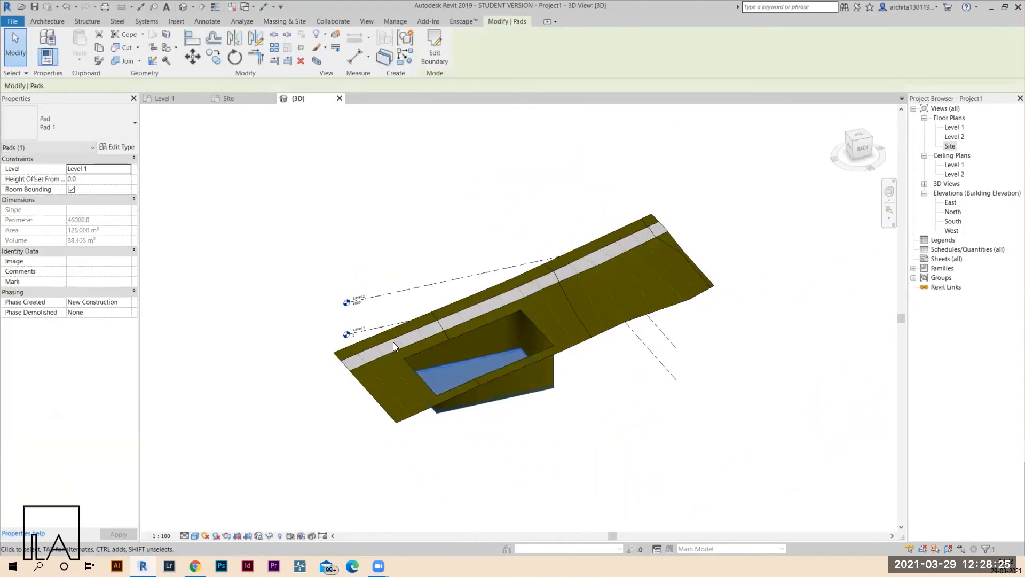
{"action": "left_click", "coordinate": [83, 181]}
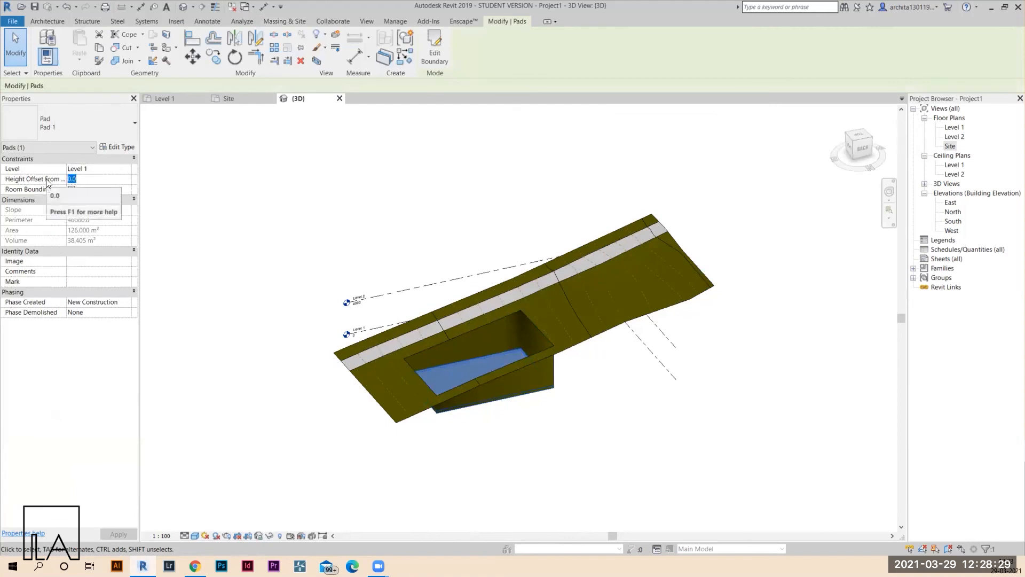
{"action": "type", "text": "50"}
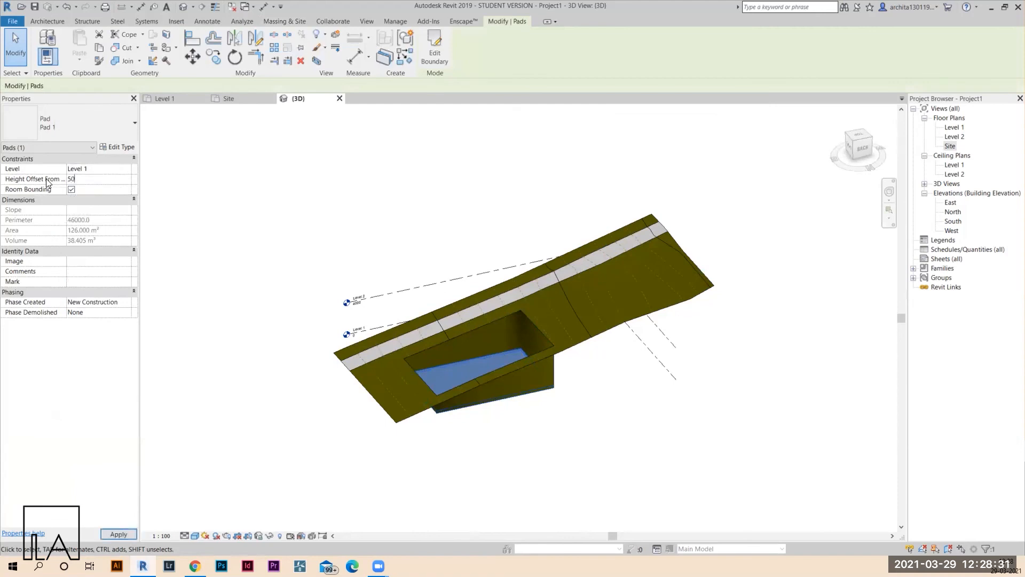
{"action": "type", "text": "00"}
{"action": "left_click", "coordinate": [541, 435]}
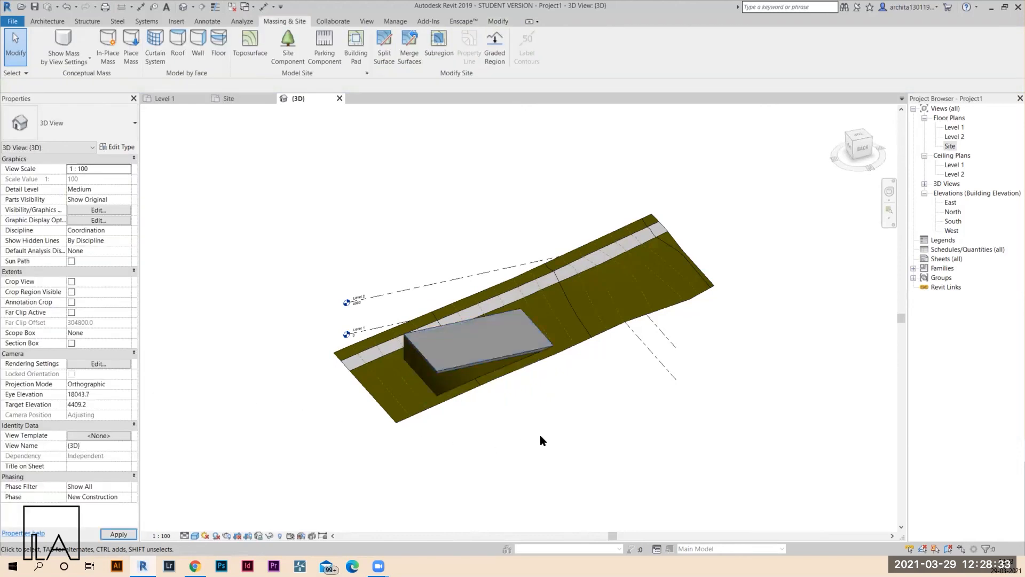
- Insert a structure layer above the existing one in the pad type's assembly and give it Default New Material
{"action": "middle_click_drag", "start_coordinate": [540, 435], "coordinate": [537, 363], "text": "shift"}
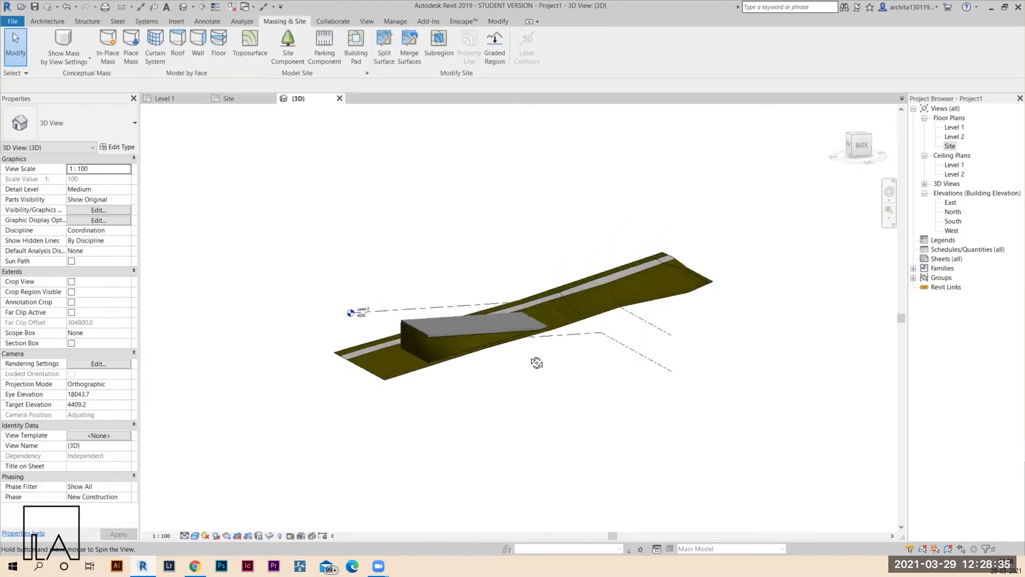
{"action": "scroll", "coordinate": [395, 288], "scroll_direction": "up", "scroll_amount": 5}
{"action": "left_click", "coordinate": [486, 412]}
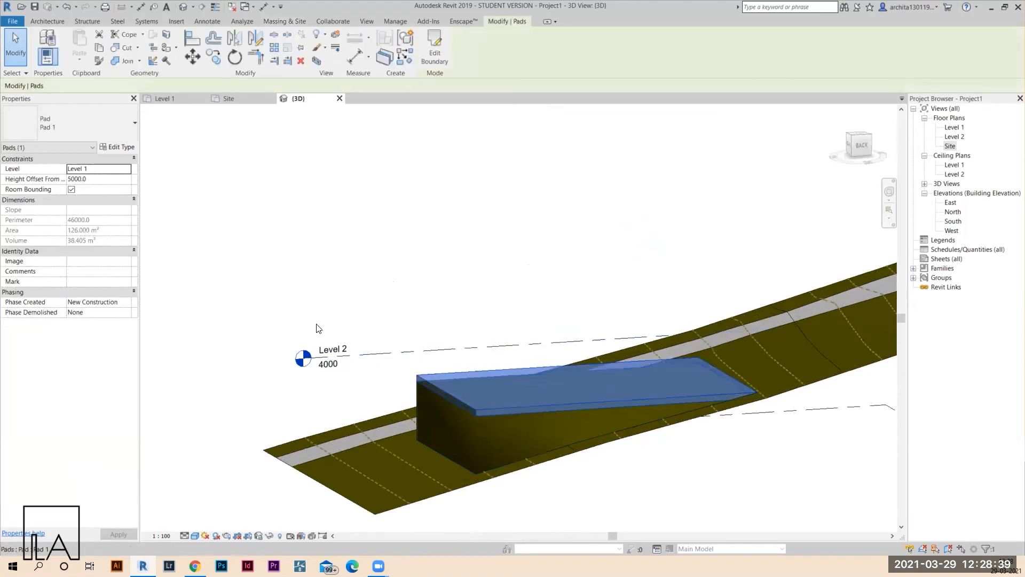
{"action": "left_click", "coordinate": [119, 148]}
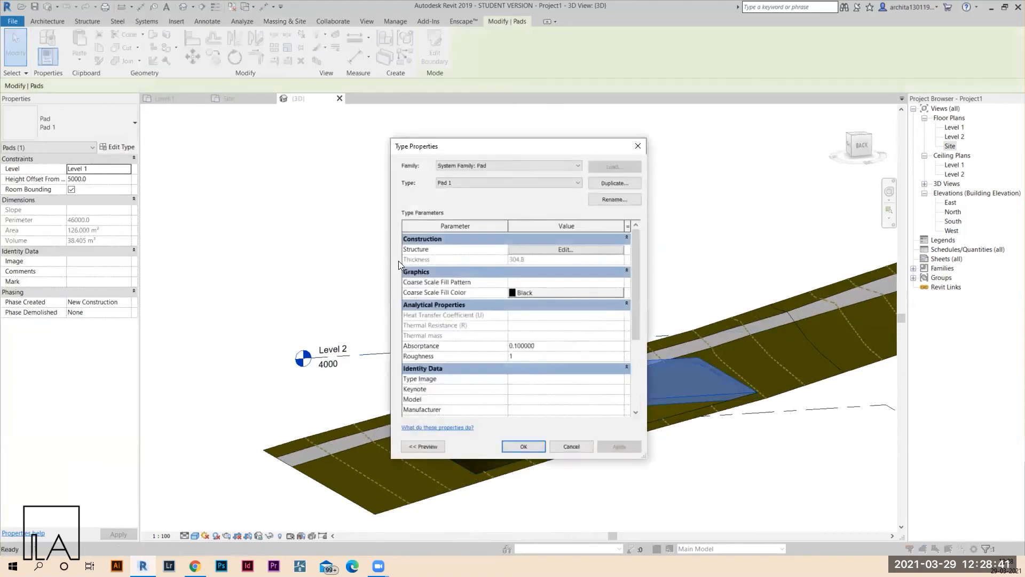
{"action": "left_click", "coordinate": [537, 250]}
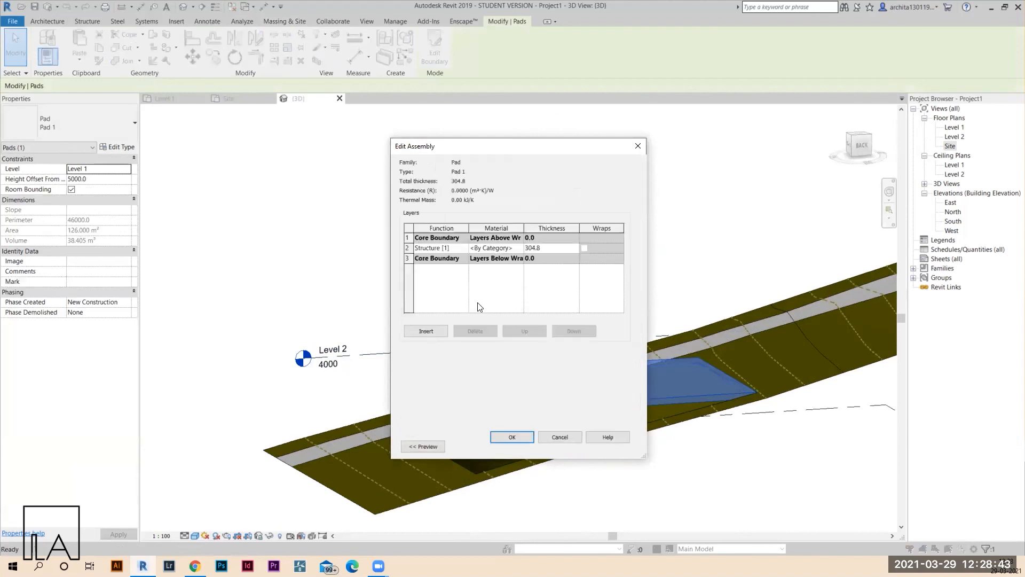
{"action": "left_click", "coordinate": [438, 330]}
{"action": "left_click", "coordinate": [511, 247]}
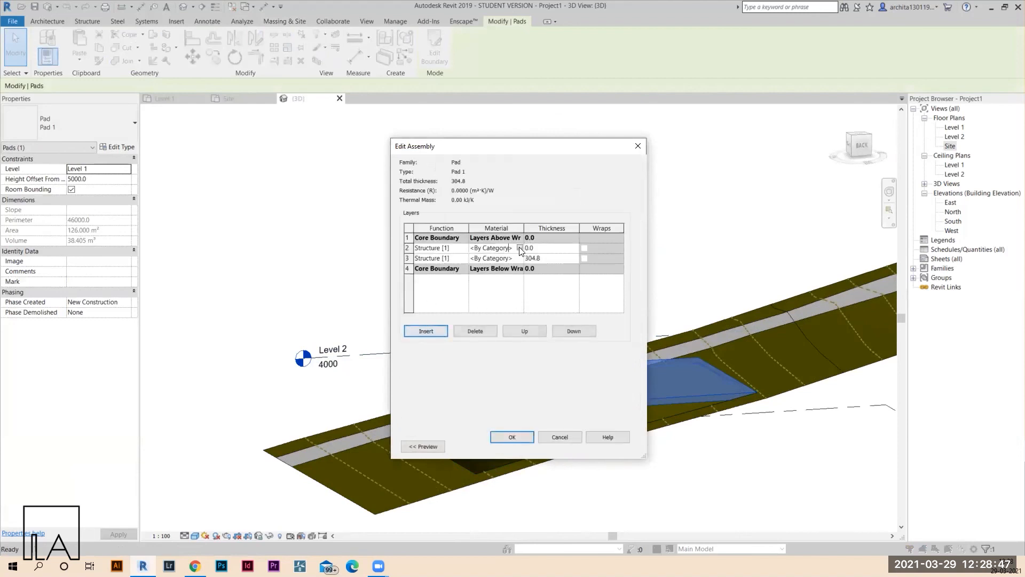
{"action": "left_click", "coordinate": [520, 248]}
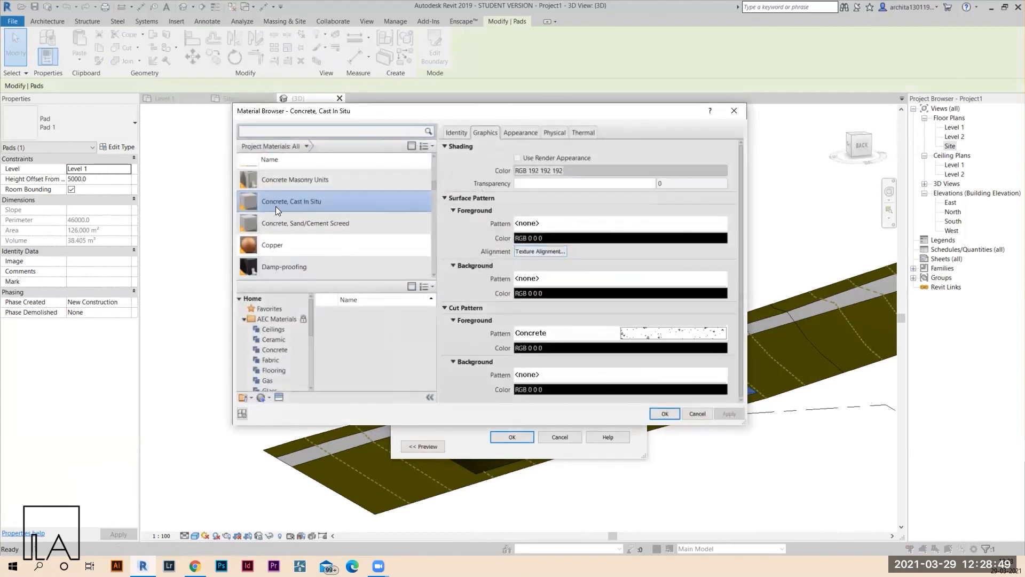
{"action": "scroll", "coordinate": [307, 251], "scroll_direction": "up", "scroll_amount": 5}
{"action": "scroll", "coordinate": [309, 251], "scroll_direction": "down", "scroll_amount": 5}
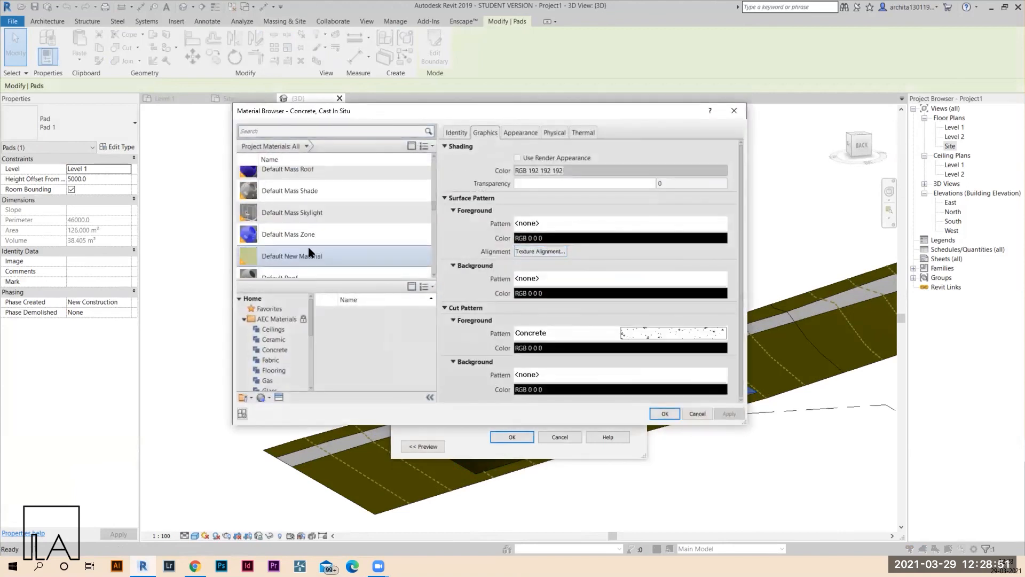
{"action": "scroll", "coordinate": [309, 250], "scroll_direction": "up", "scroll_amount": 1}
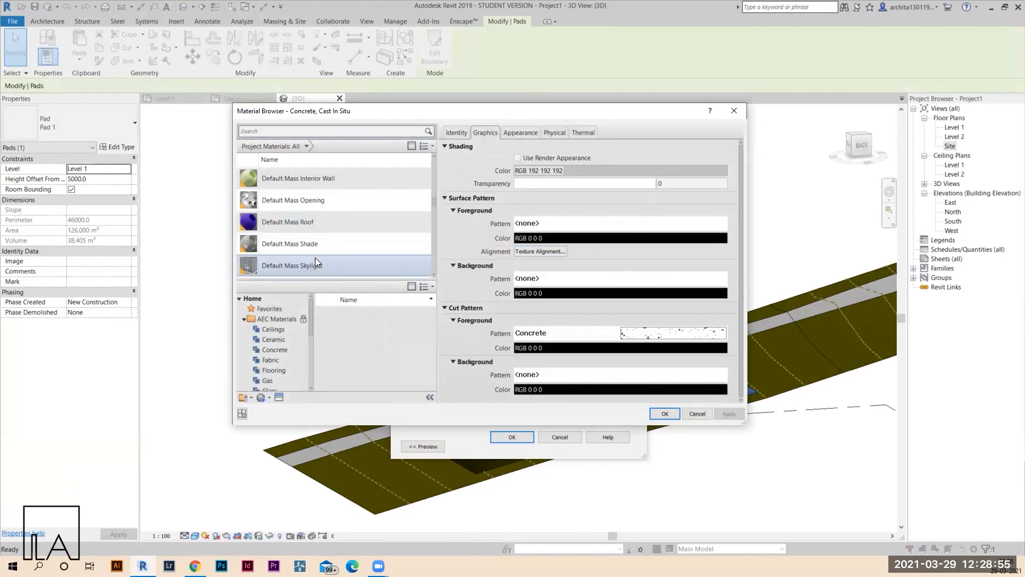
{"action": "scroll", "coordinate": [316, 257], "scroll_direction": "down", "scroll_amount": 3}
{"action": "left_click", "coordinate": [342, 199]}
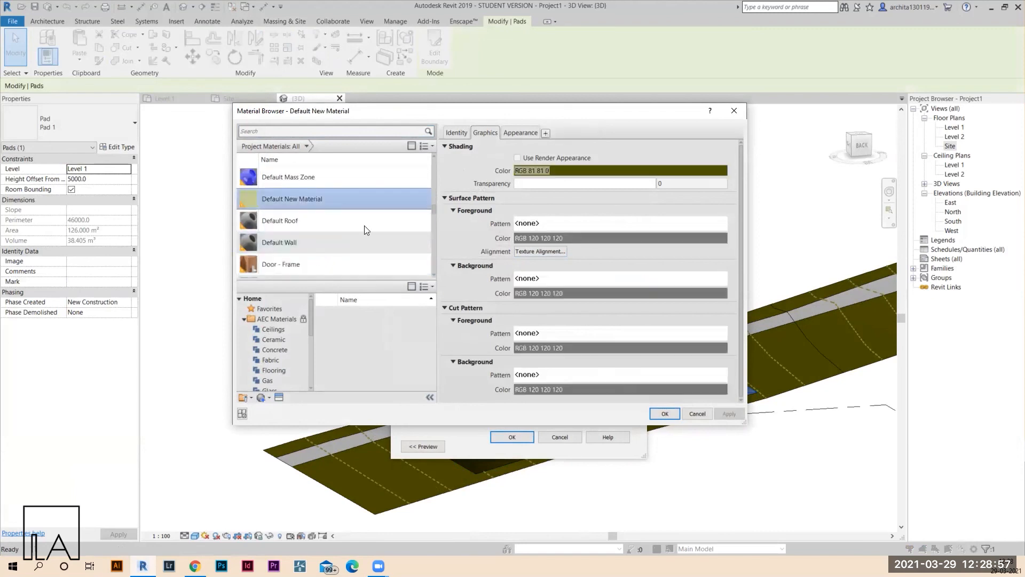
{"action": "left_click", "coordinate": [665, 414]}
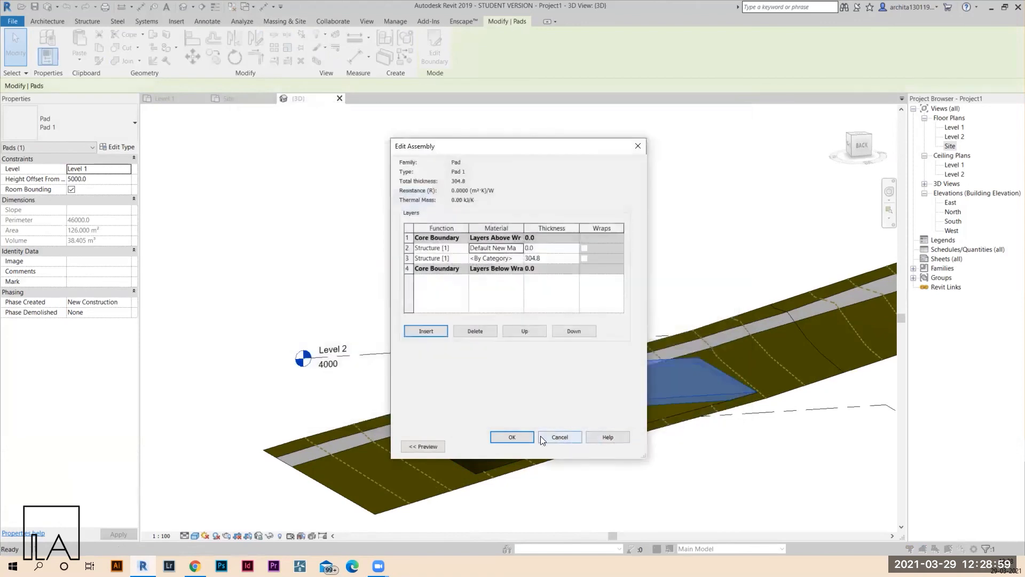
- Set the new pad layer's thickness to 10 mm, apply the type changes and check the pad in 3D
{"action": "left_click", "coordinate": [512, 437]}
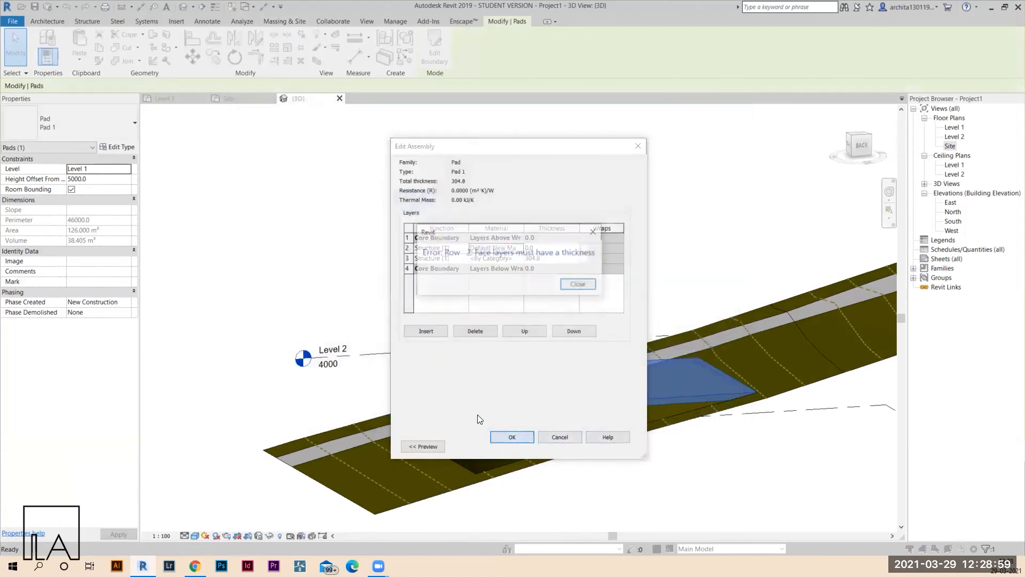
{"action": "left_click", "coordinate": [594, 233]}
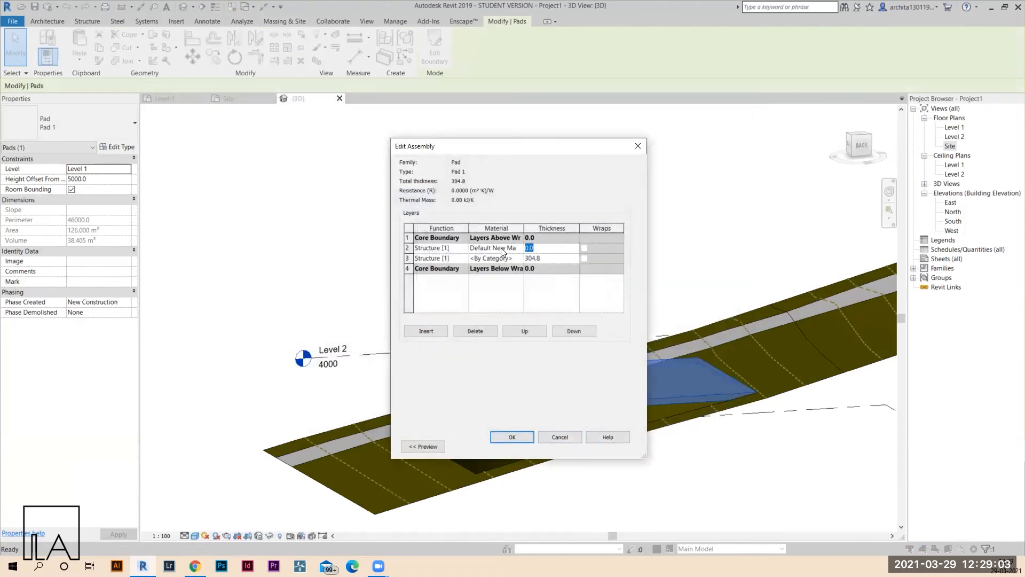
{"action": "type", "text": "10"}
{"action": "left_click", "coordinate": [517, 437]}
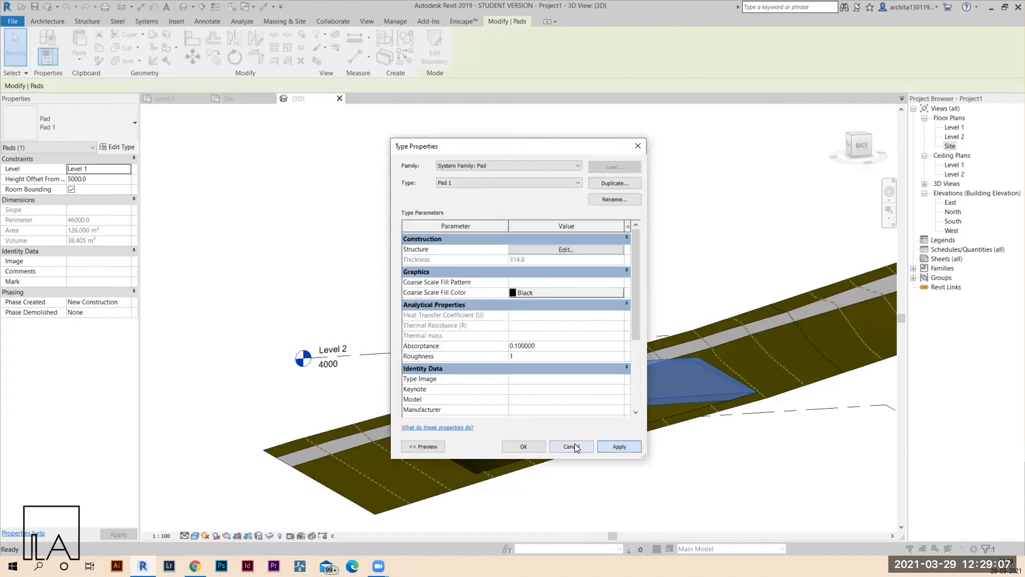
{"action": "left_click", "coordinate": [523, 446]}
{"action": "left_click", "coordinate": [469, 350]}
{"action": "middle_click_drag", "start_coordinate": [470, 350], "coordinate": [535, 256], "text": "shift"}
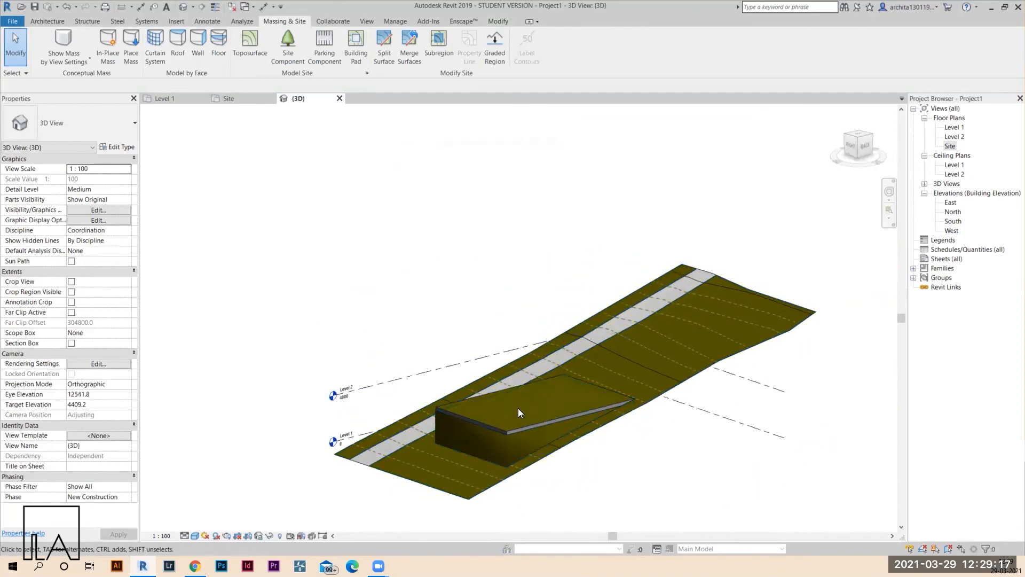